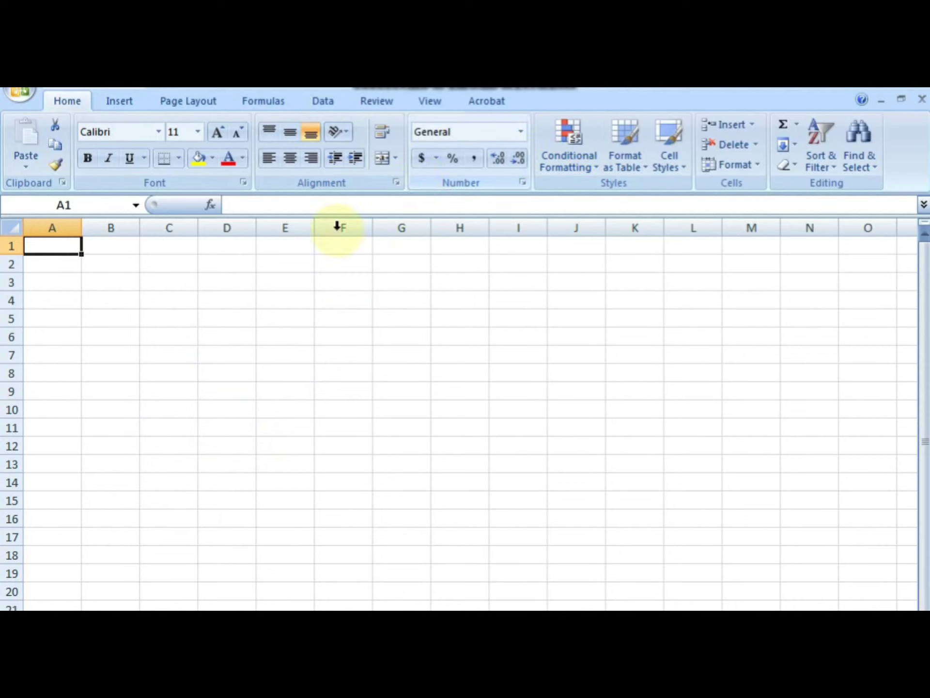
drag(50, 242, 64, 430)
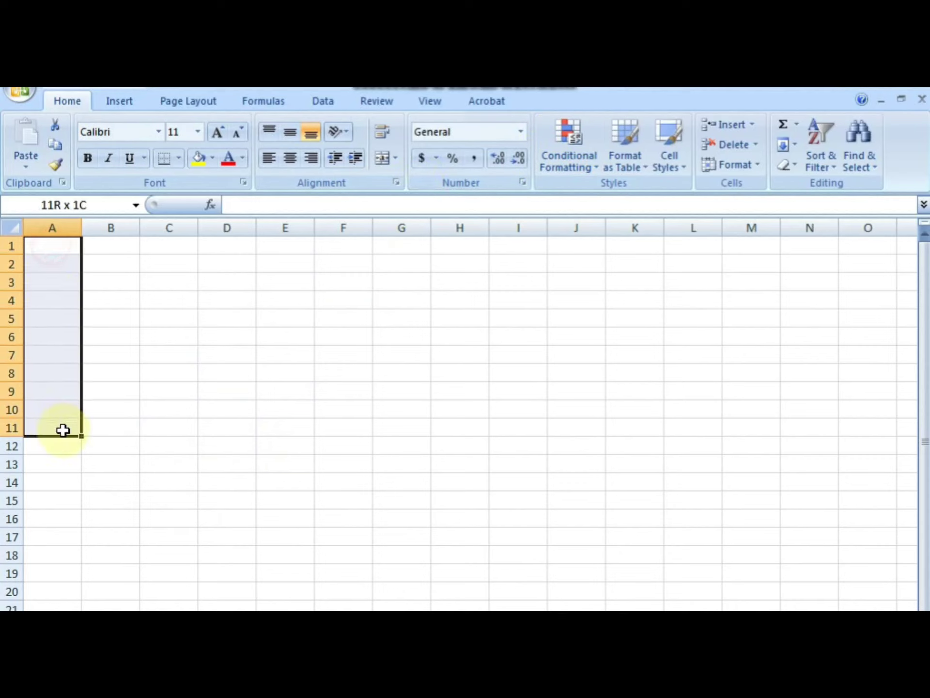
click(72, 368)
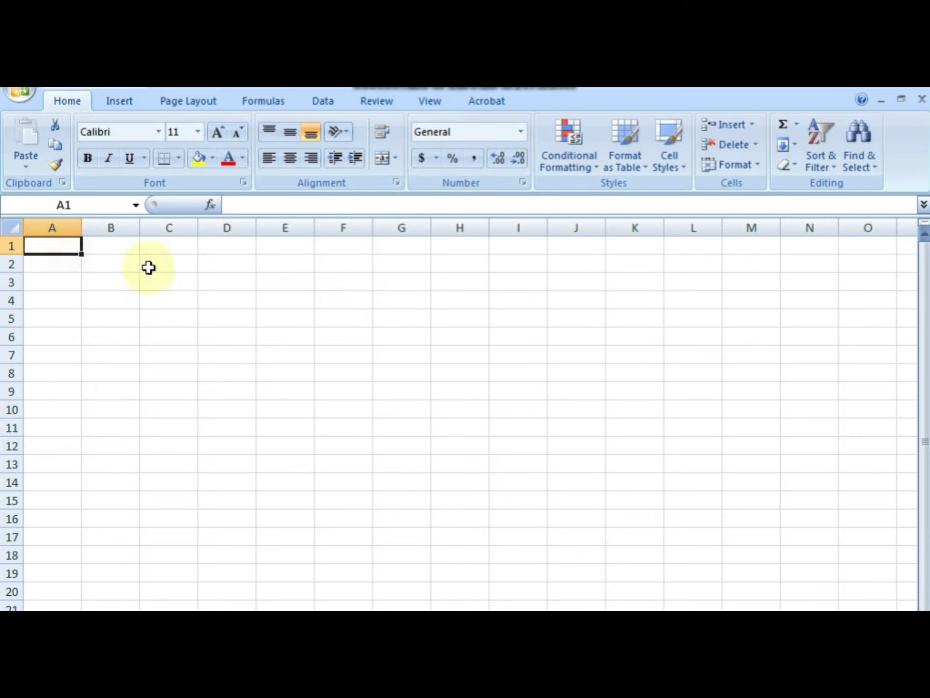
key(ctrl+Home)
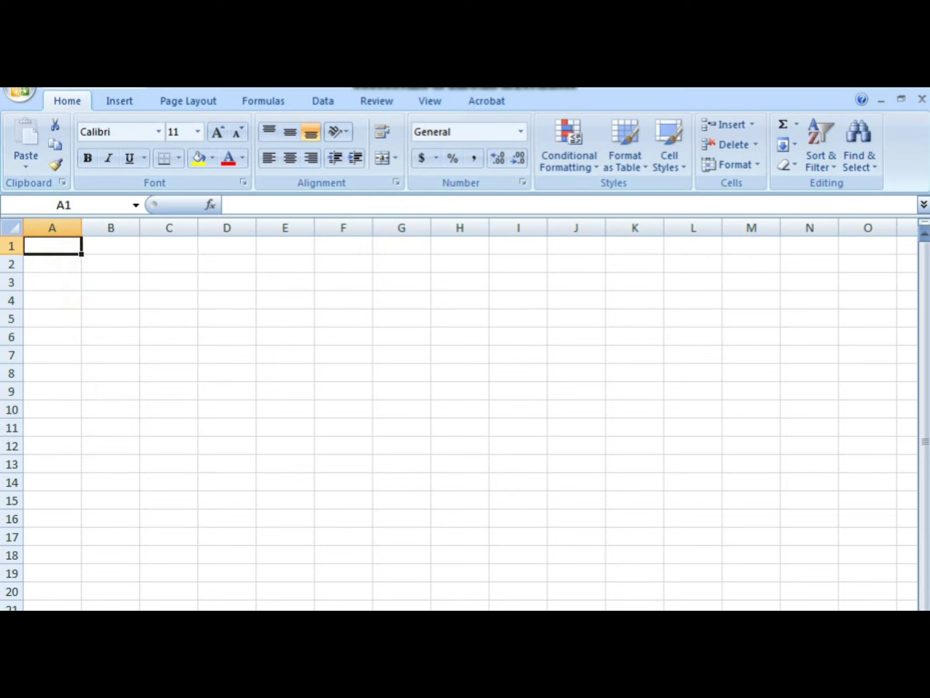
text(454654654654)
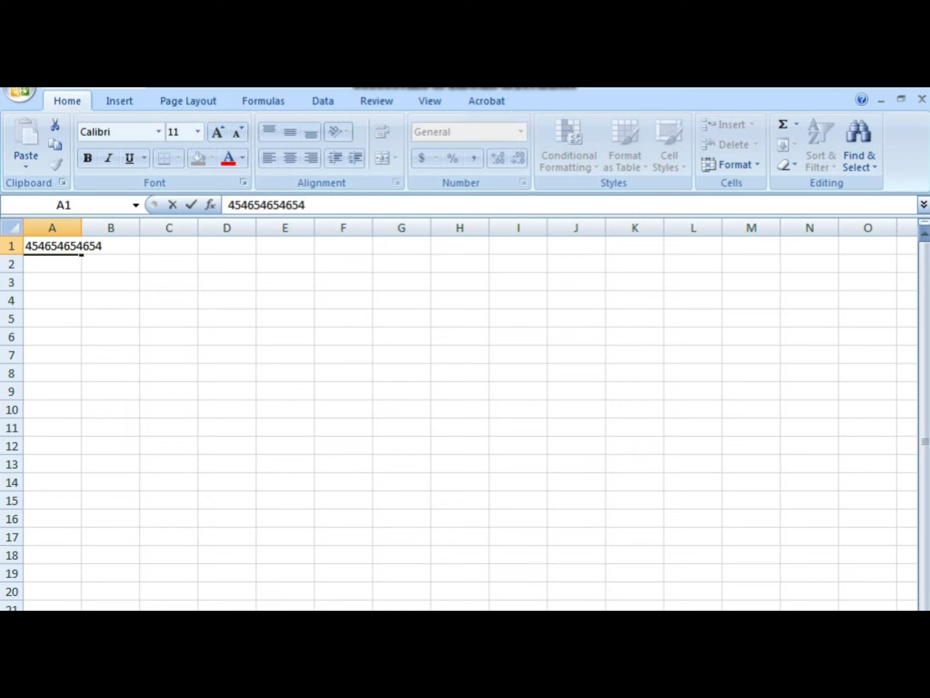
key(Return)
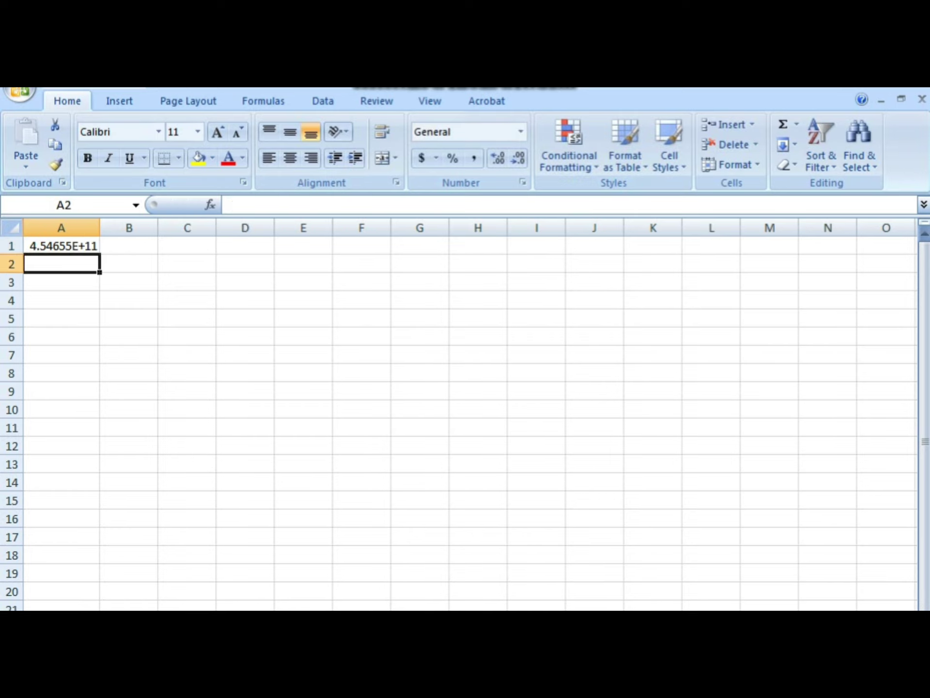
text(1/)
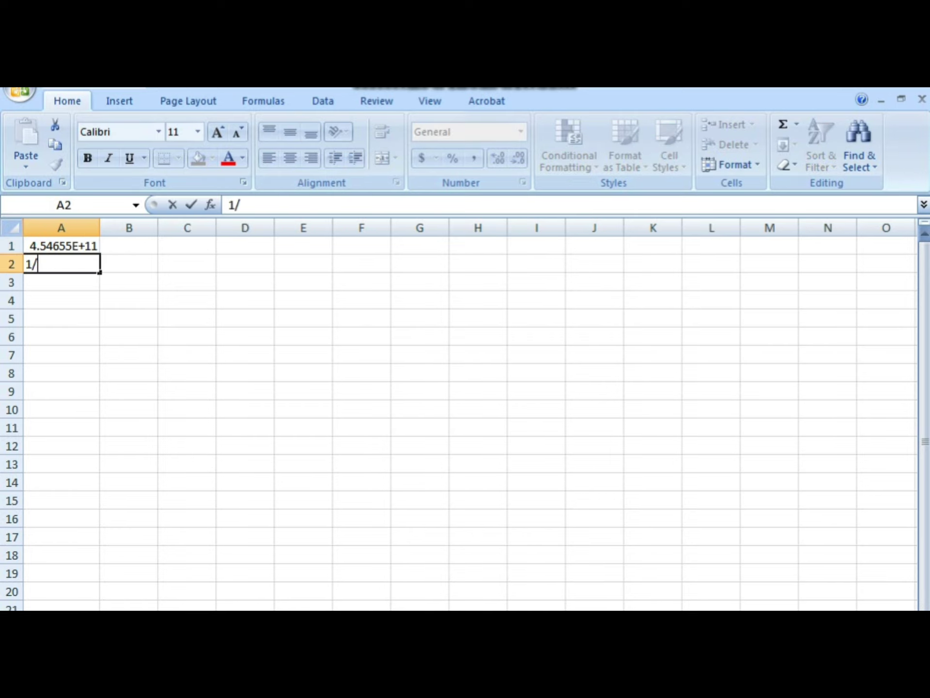
text(4)
key(Return)
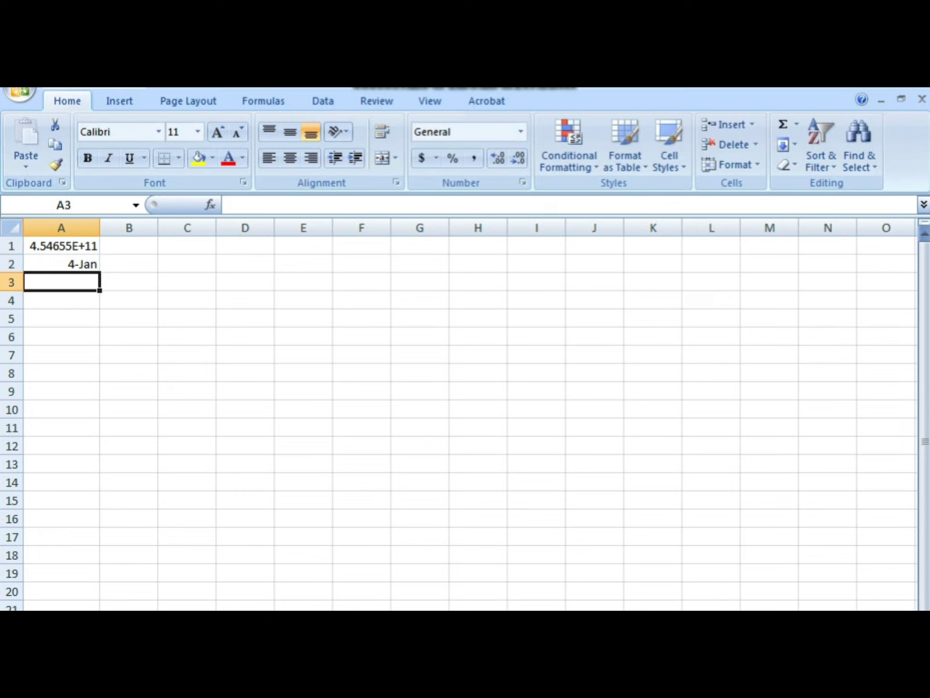
text(001)
key(Return)
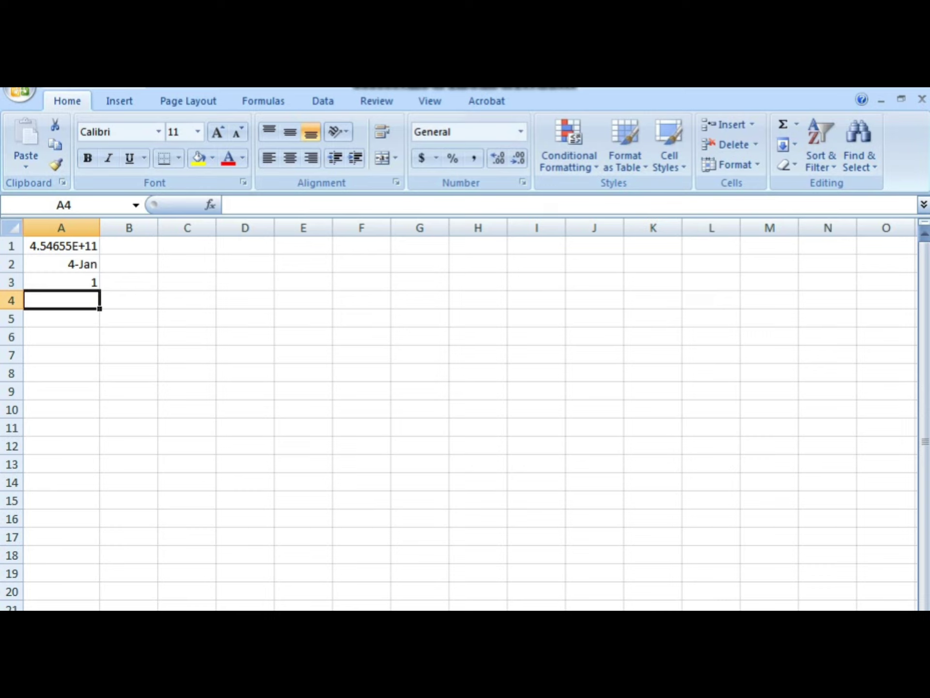
text(+914)
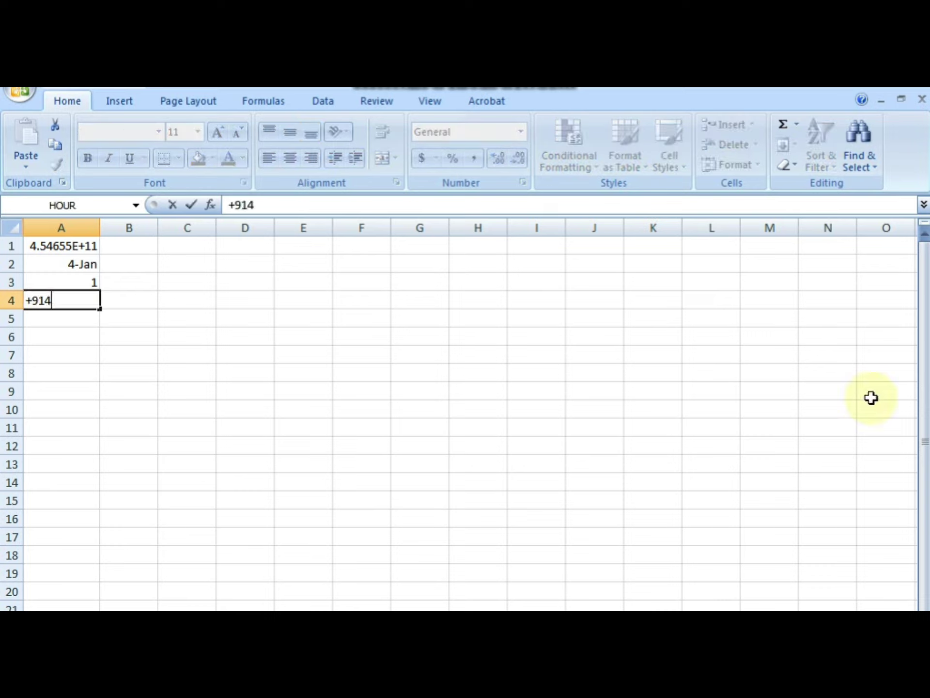
key(Return)
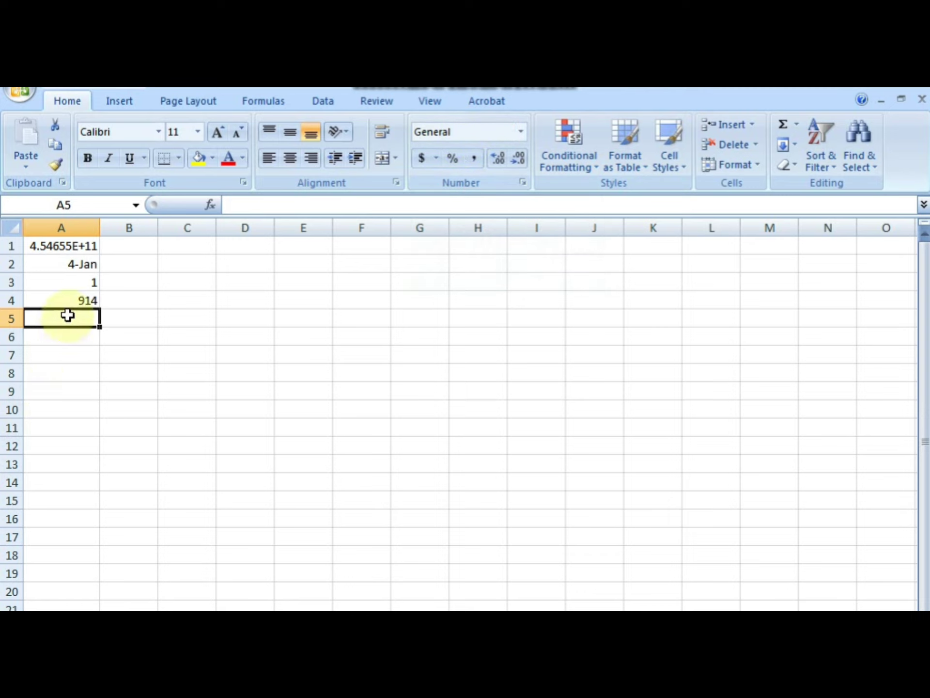
Browse the Number Format list for A5:A10 without changing it, then select B1:B11.
drag(66, 317, 68, 414)
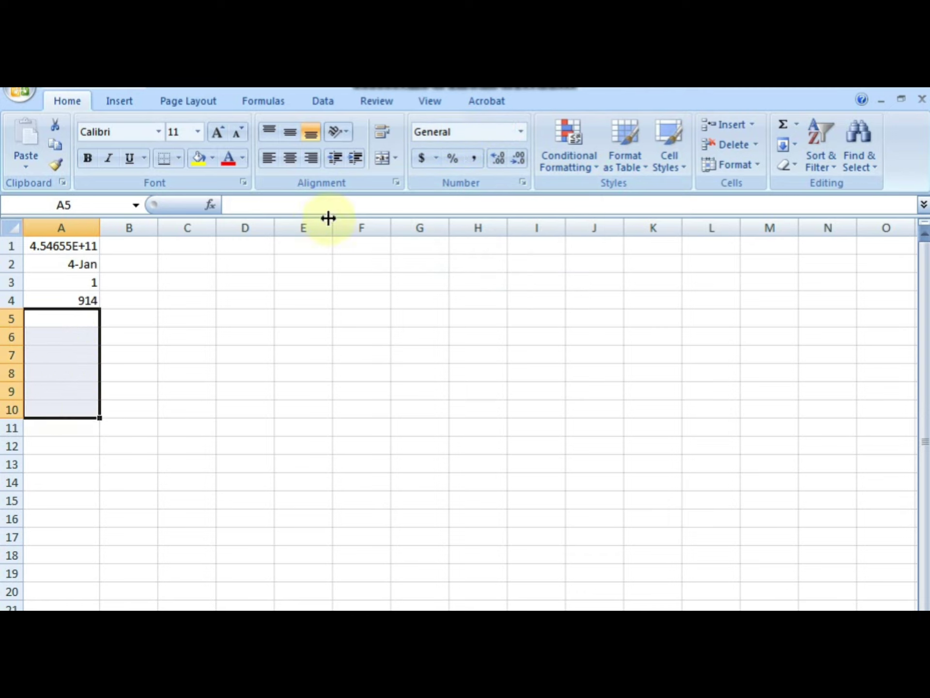
click(521, 131)
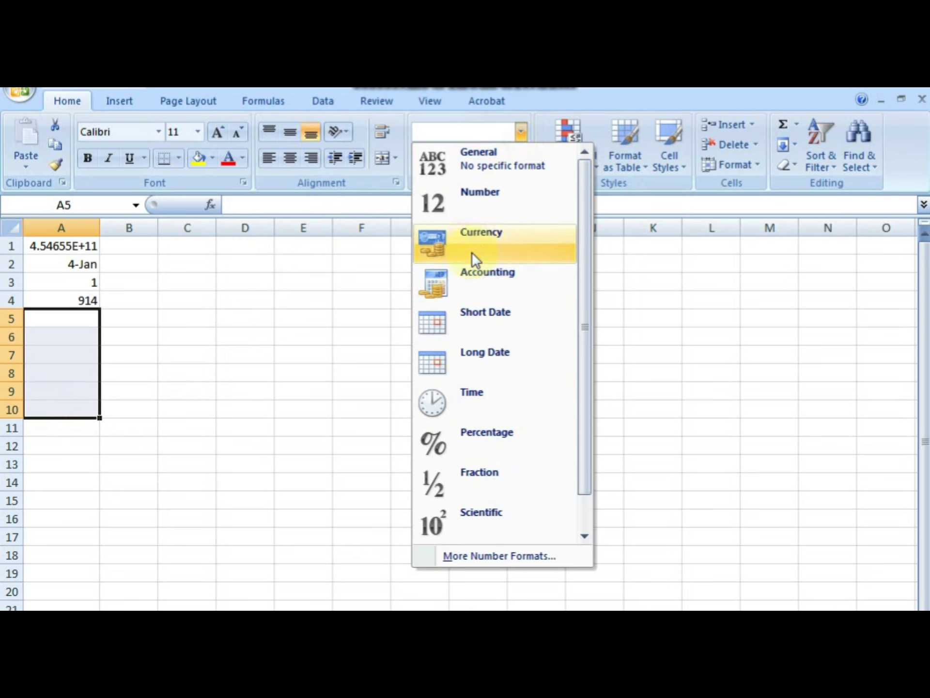
click(203, 392)
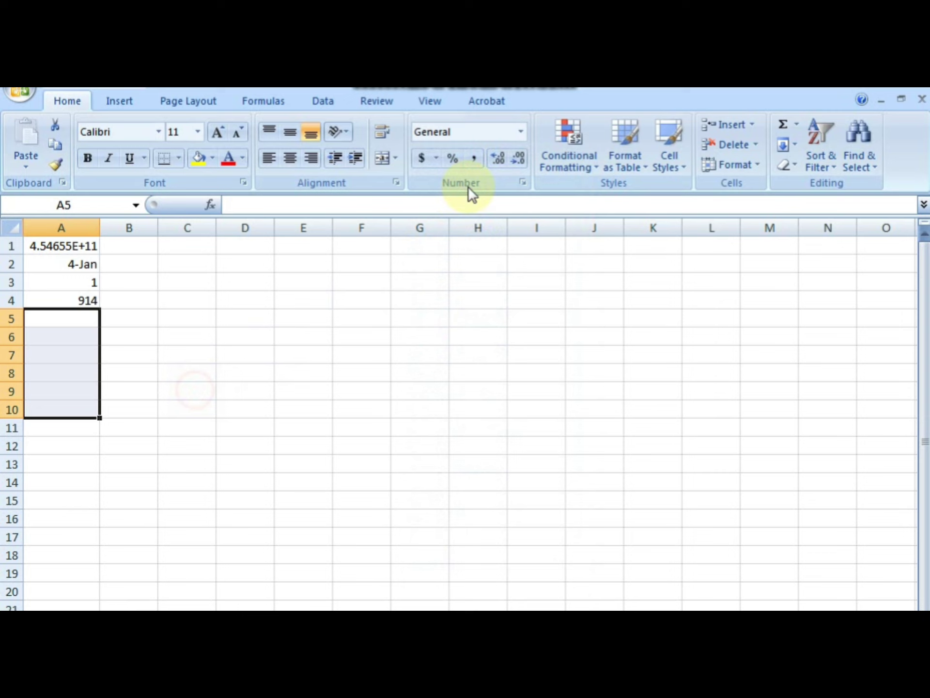
click(521, 132)
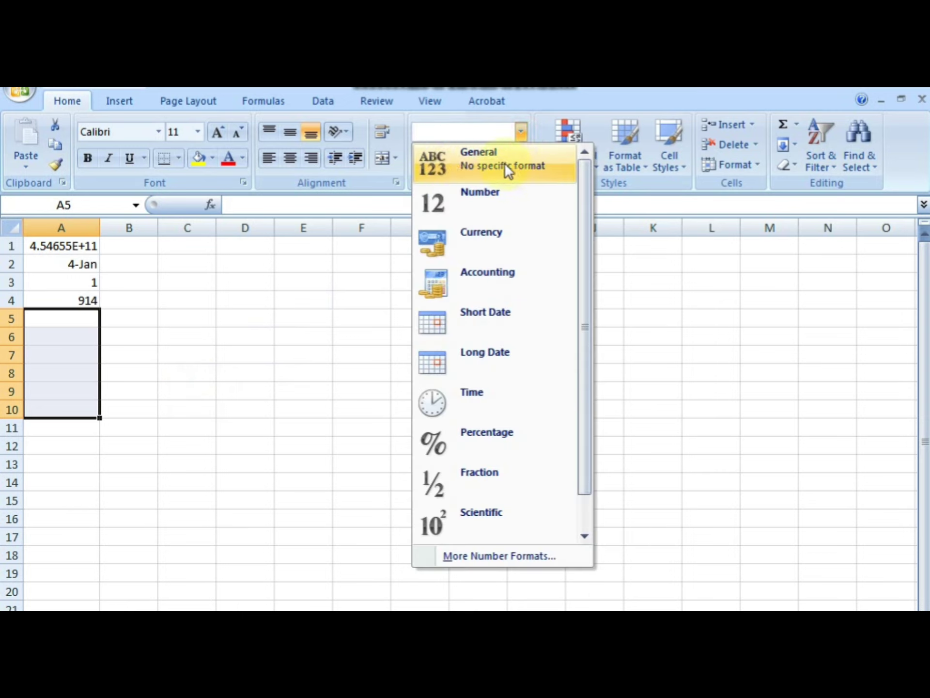
click(123, 245)
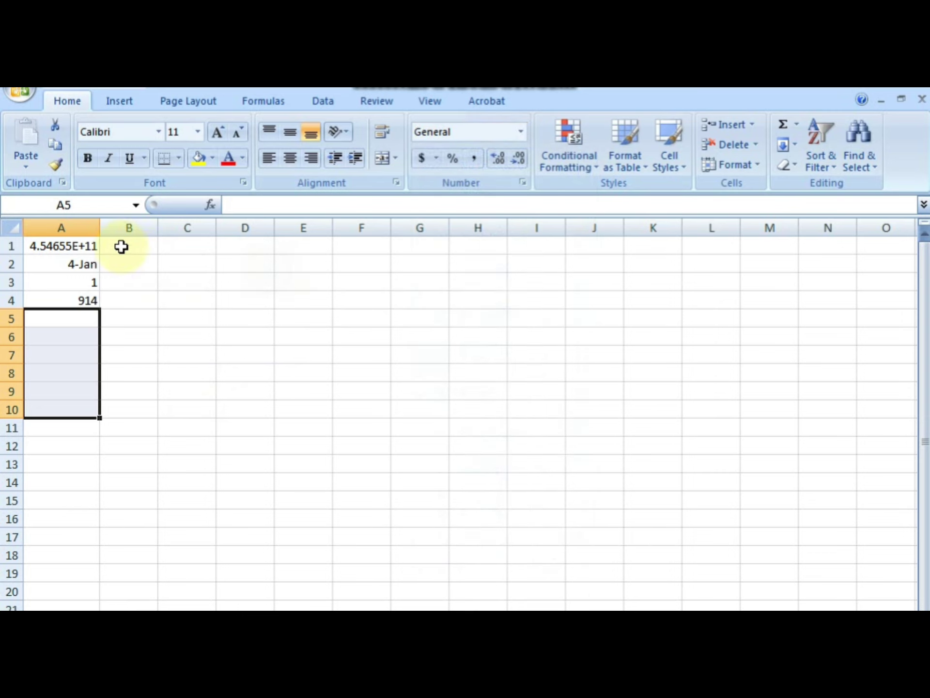
drag(127, 242, 128, 426)
Apply the Number format to the selected column B cells.
click(522, 130)
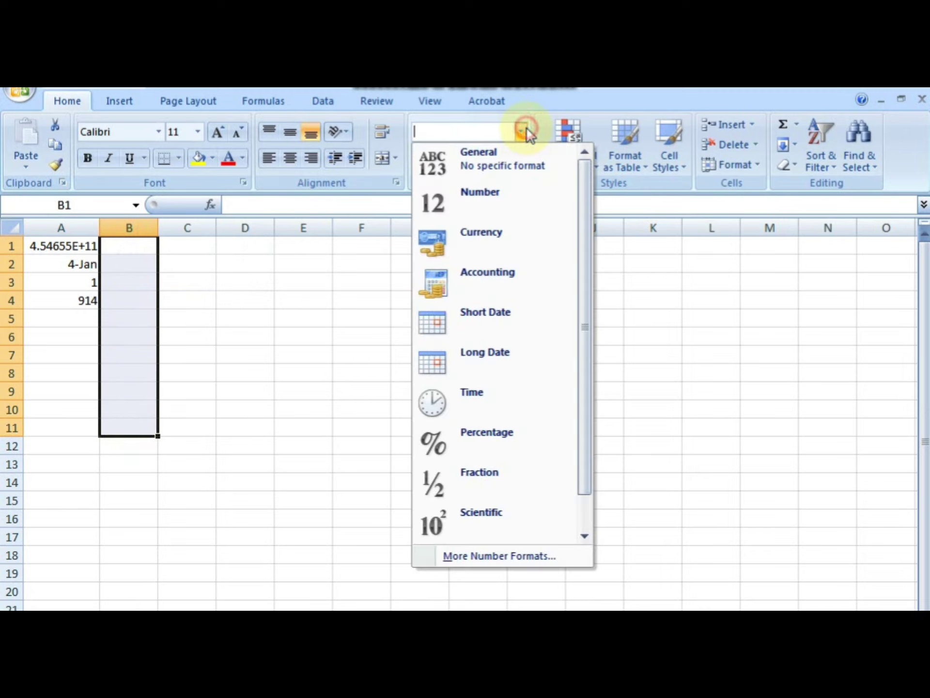
click(486, 211)
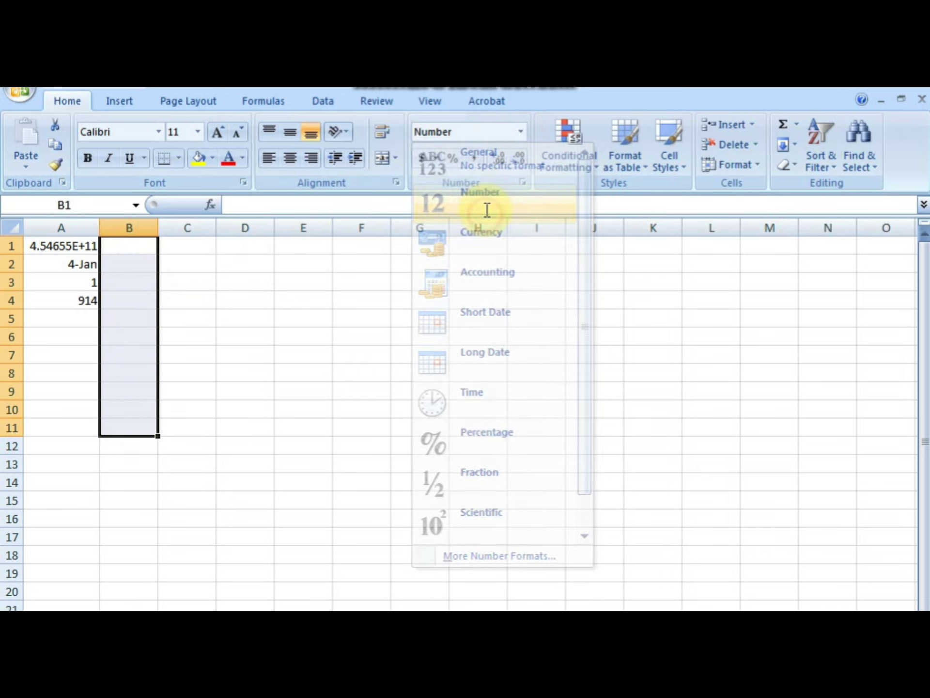
click(121, 262)
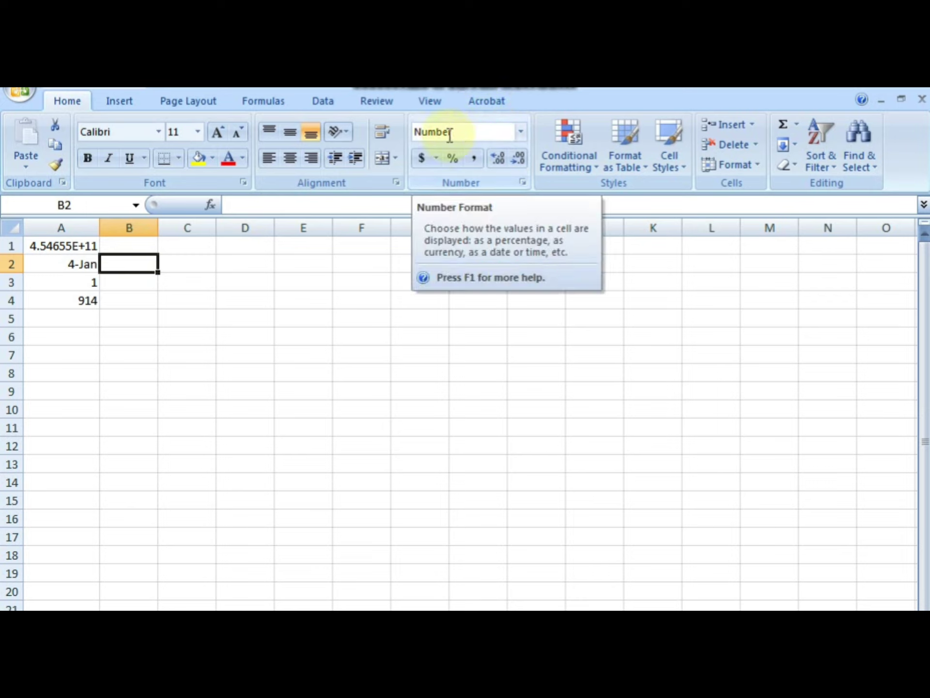
Enter 12, 14, 125, 136.35 and 142.365 into B2:B6, shown with two decimals.
text(12)
key(Return)
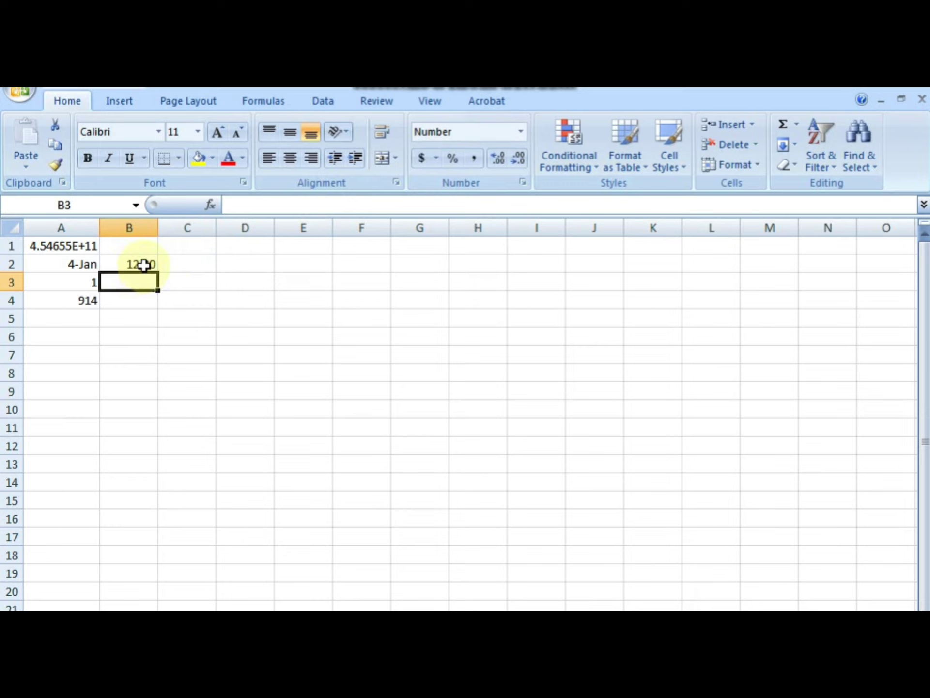
text(14)
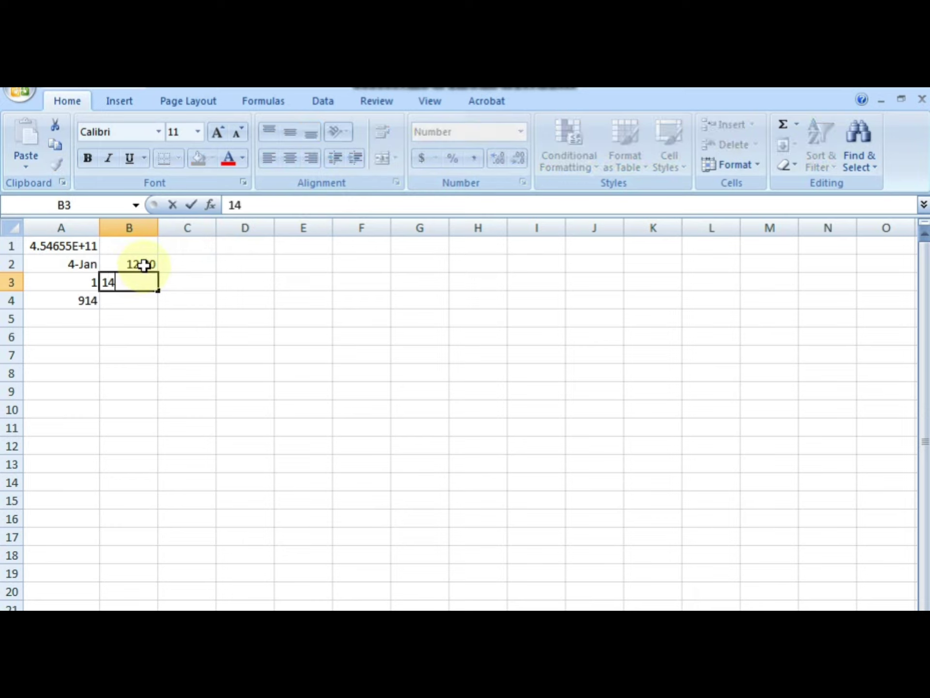
key(Return)
text(12)
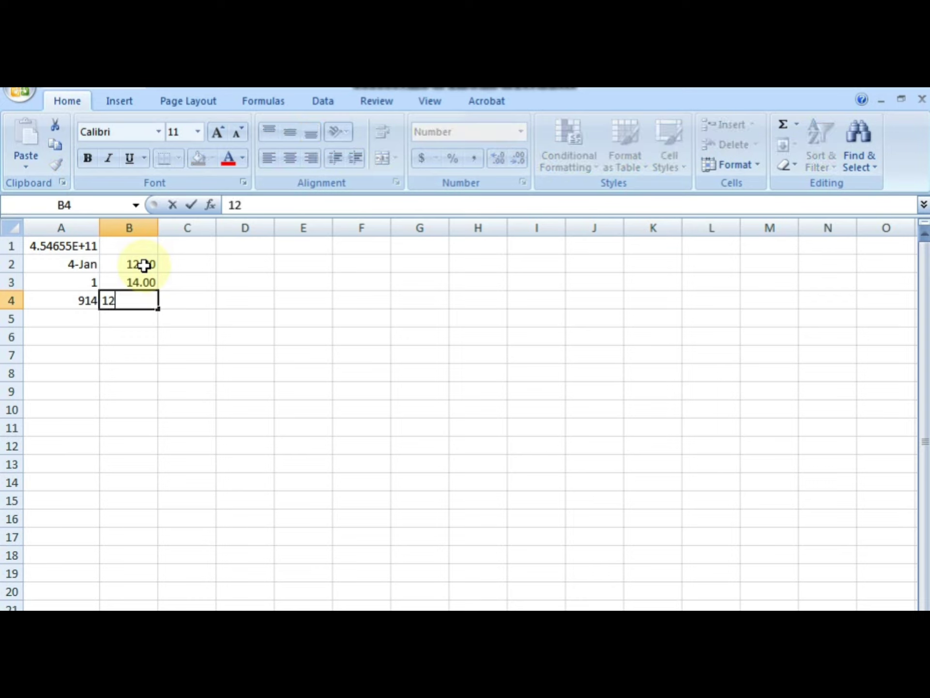
text(5)
key(Return)
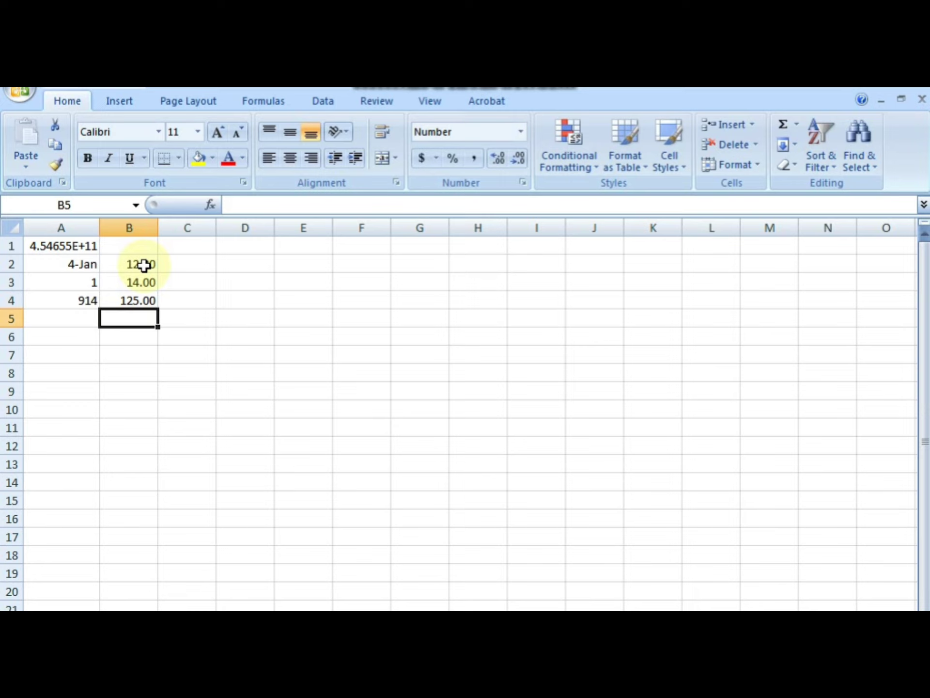
text(136)
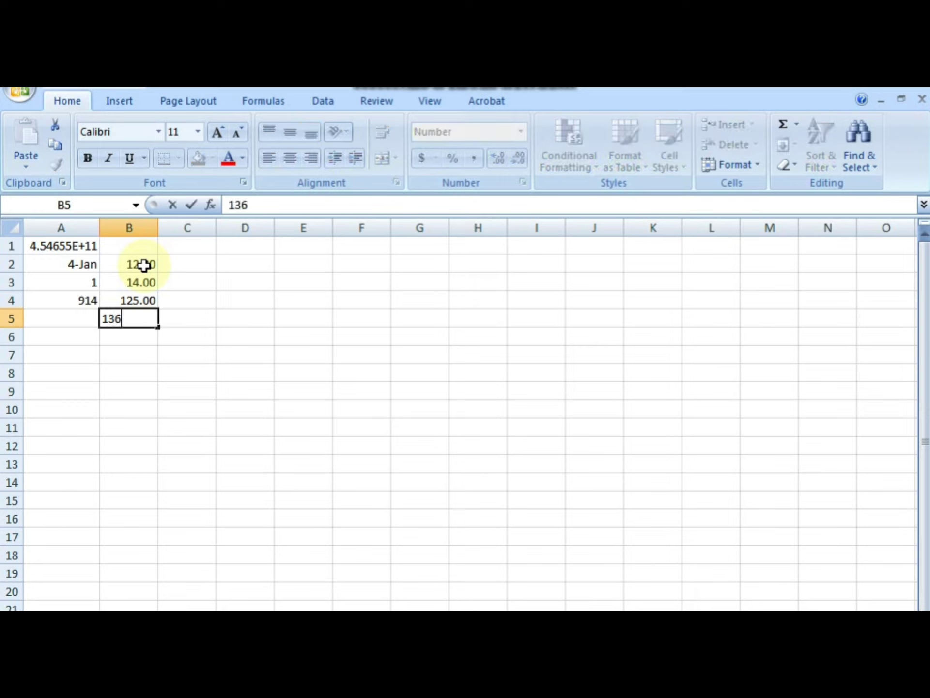
text(.35)
key(Return)
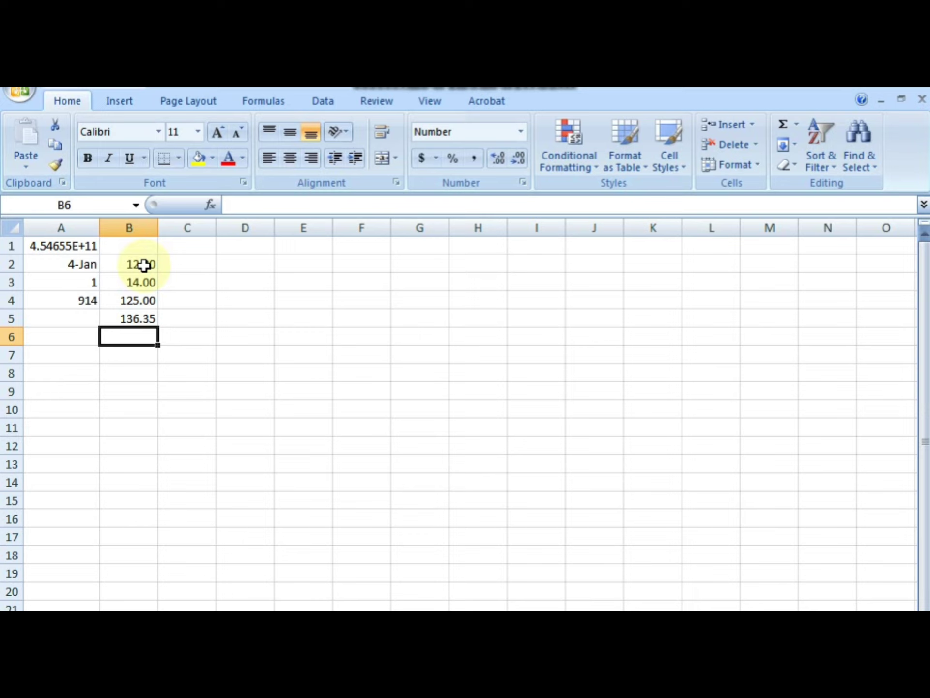
text(142.)
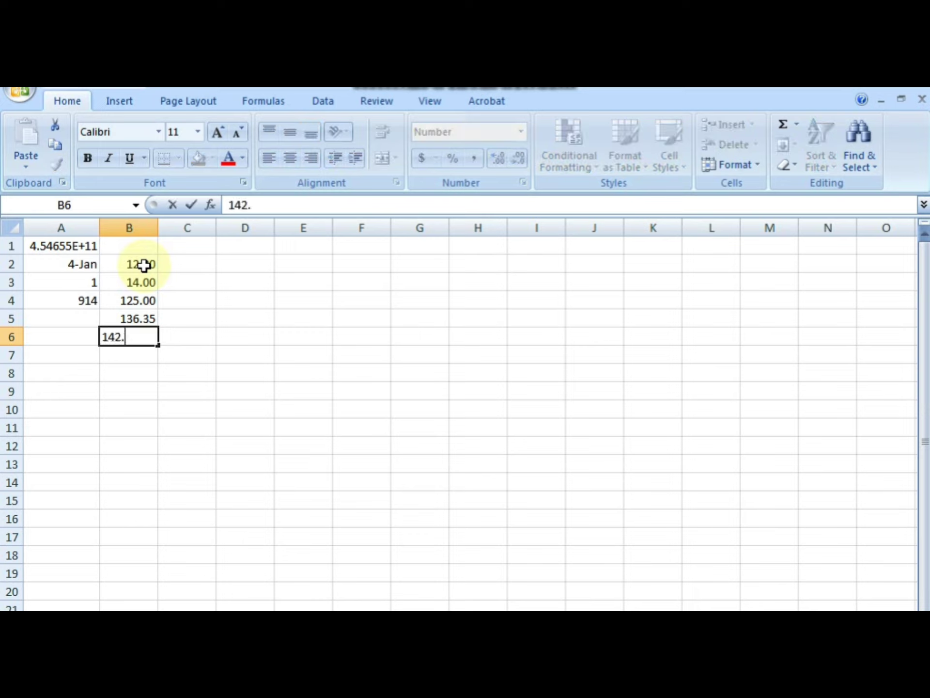
text(365)
key(Return)
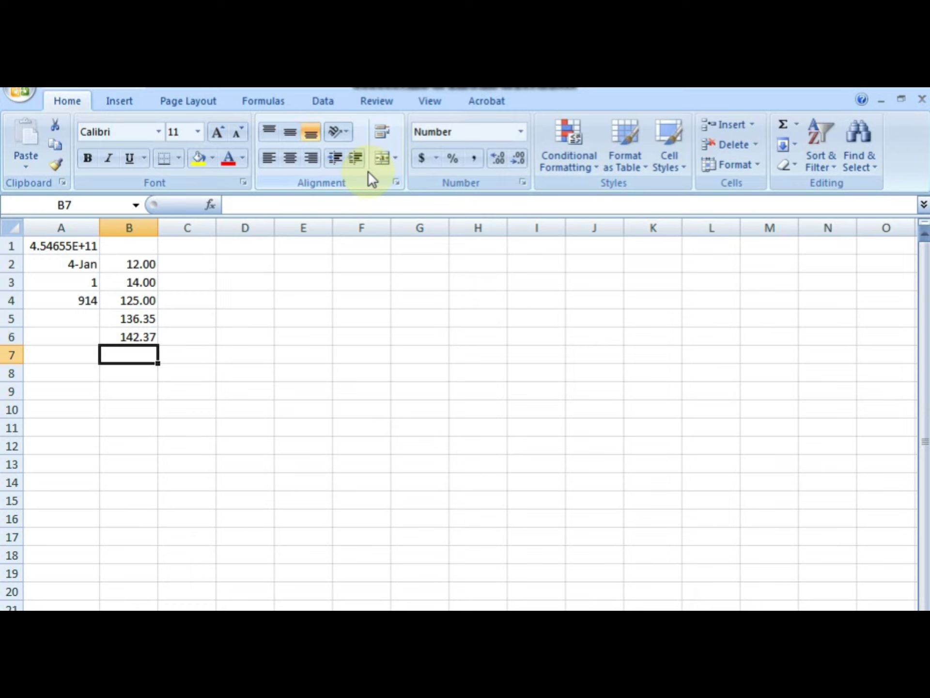
key(Up)
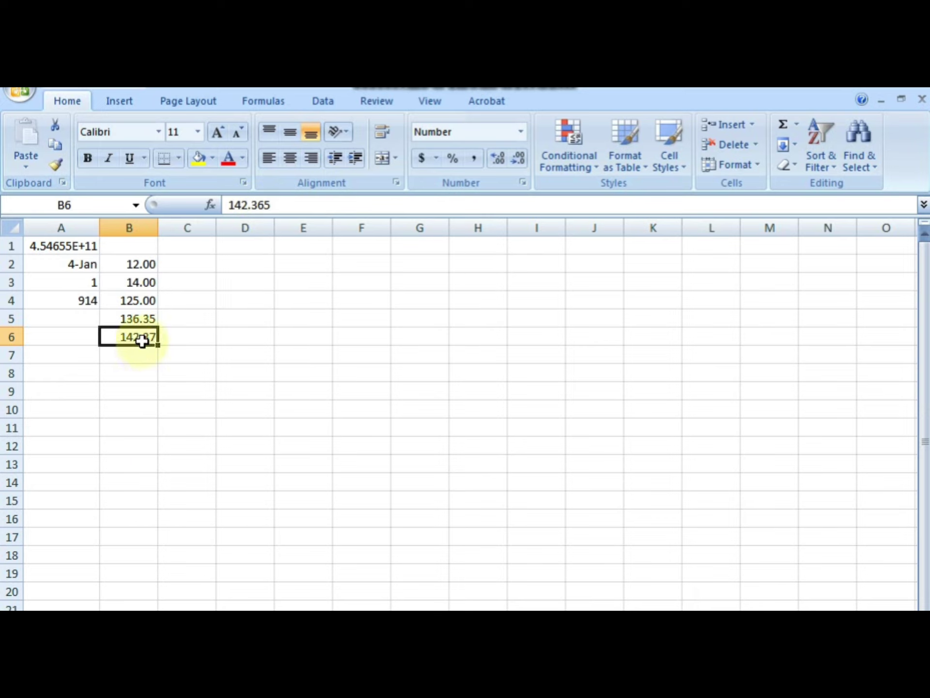
Add and then remove decimal places on the 142.37 value in B6.
click(499, 158)
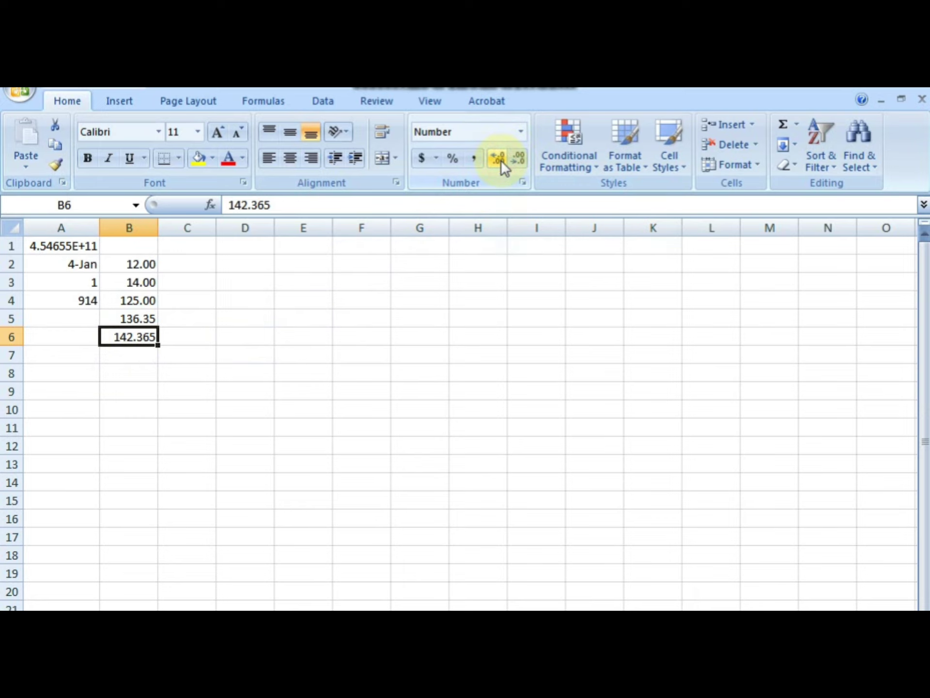
click(501, 160)
click(500, 160)
click(501, 160)
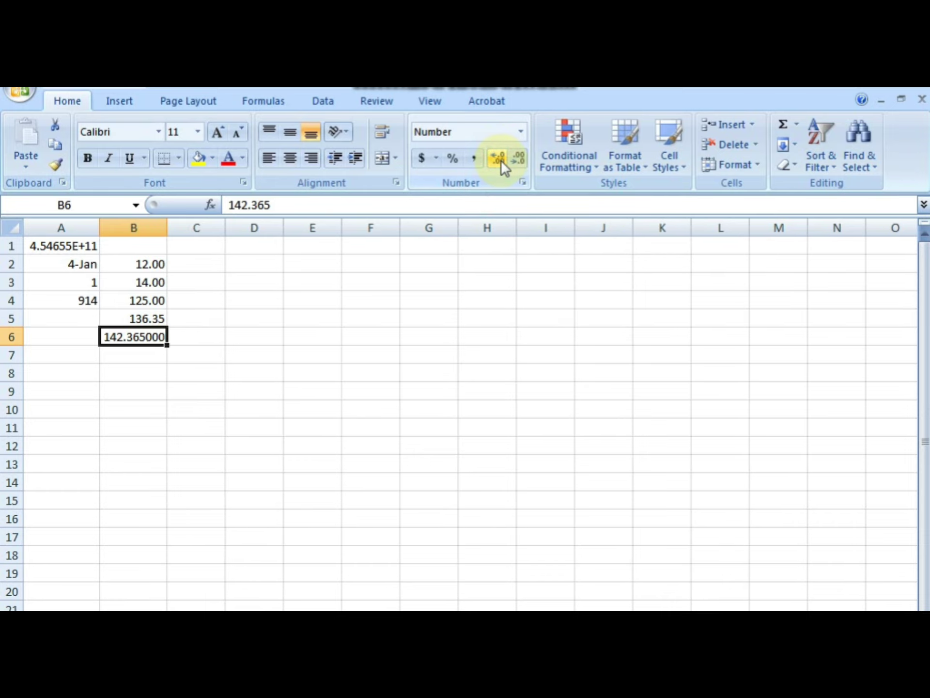
click(520, 162)
click(521, 162)
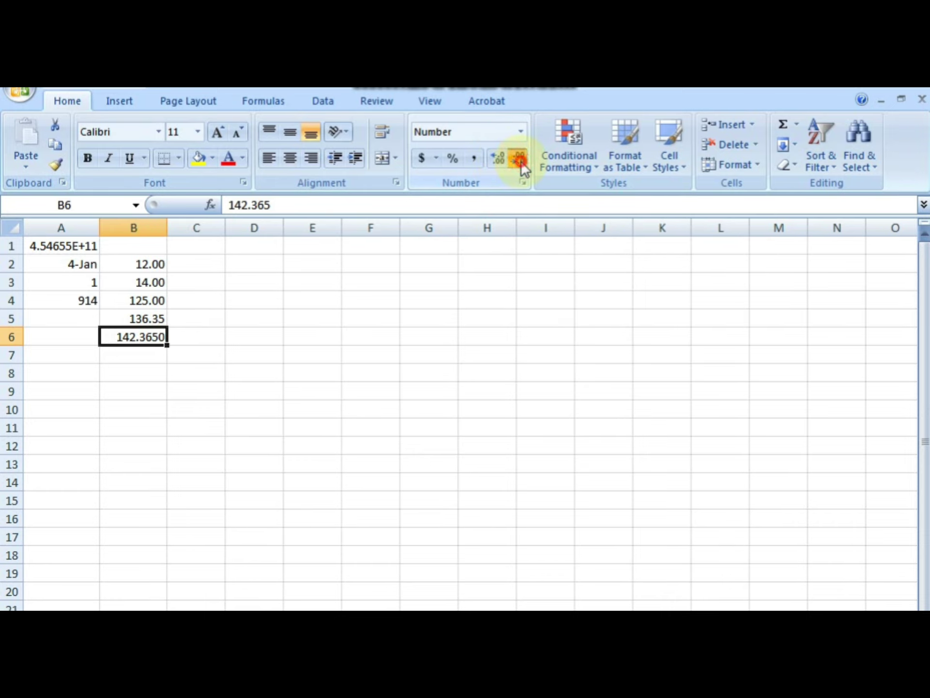
click(520, 162)
click(521, 162)
Enter 45.4654654 in cell B7.
click(138, 351)
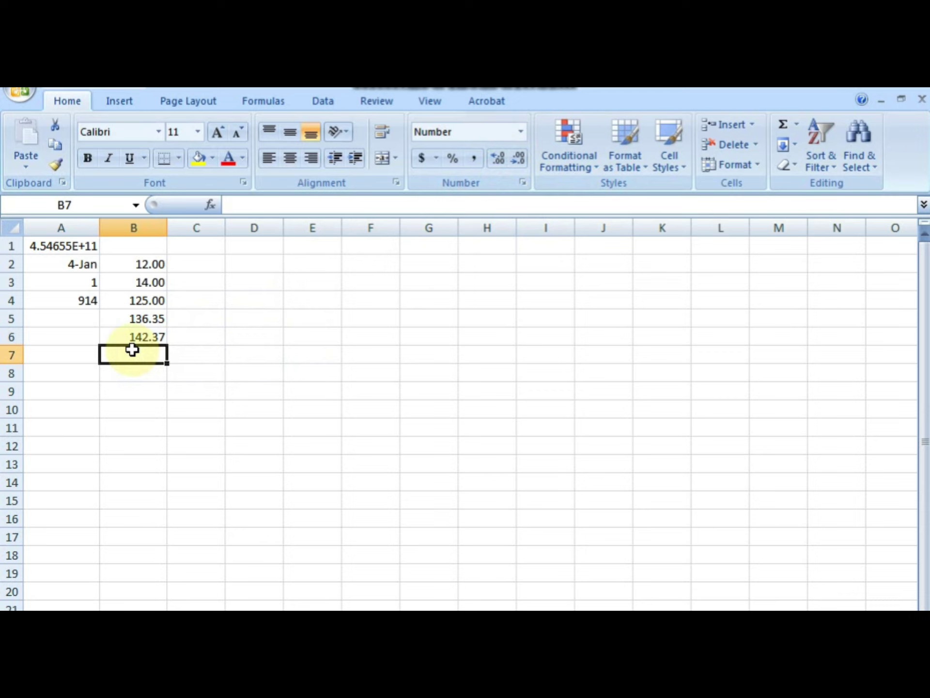
text(45.4654654)
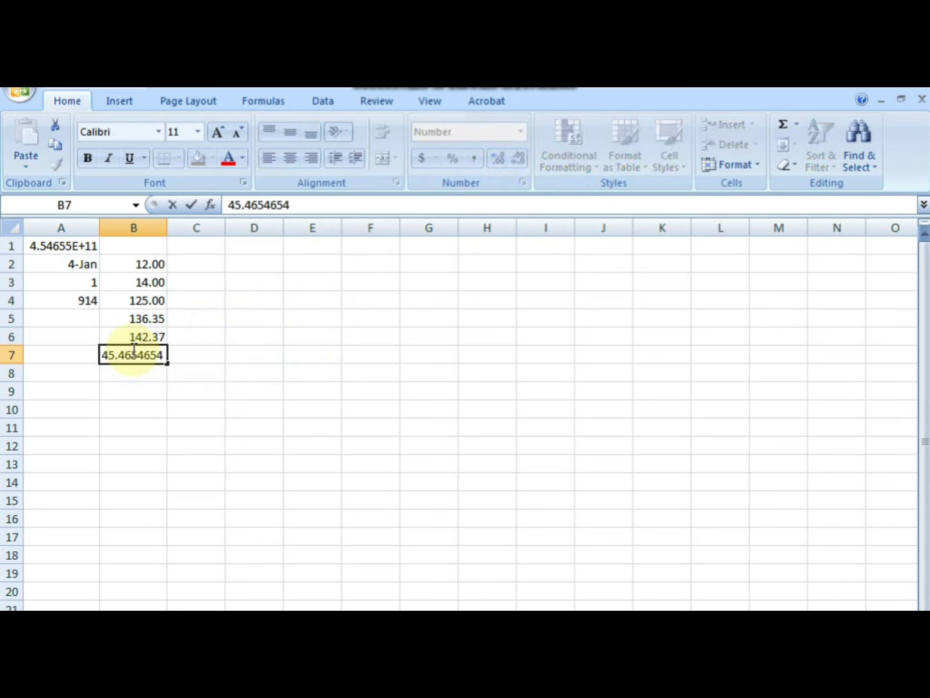
click(143, 425)
click(152, 357)
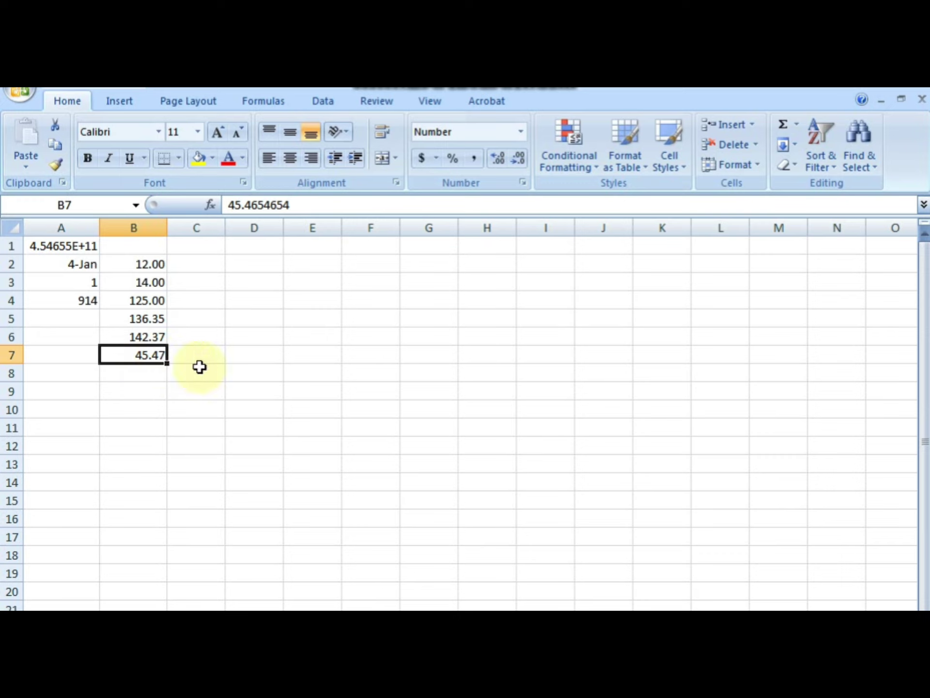
Increase, then decrease B7's decimal places until it displays as 45.
click(504, 161)
click(504, 161)
click(504, 161)
click(504, 162)
click(504, 161)
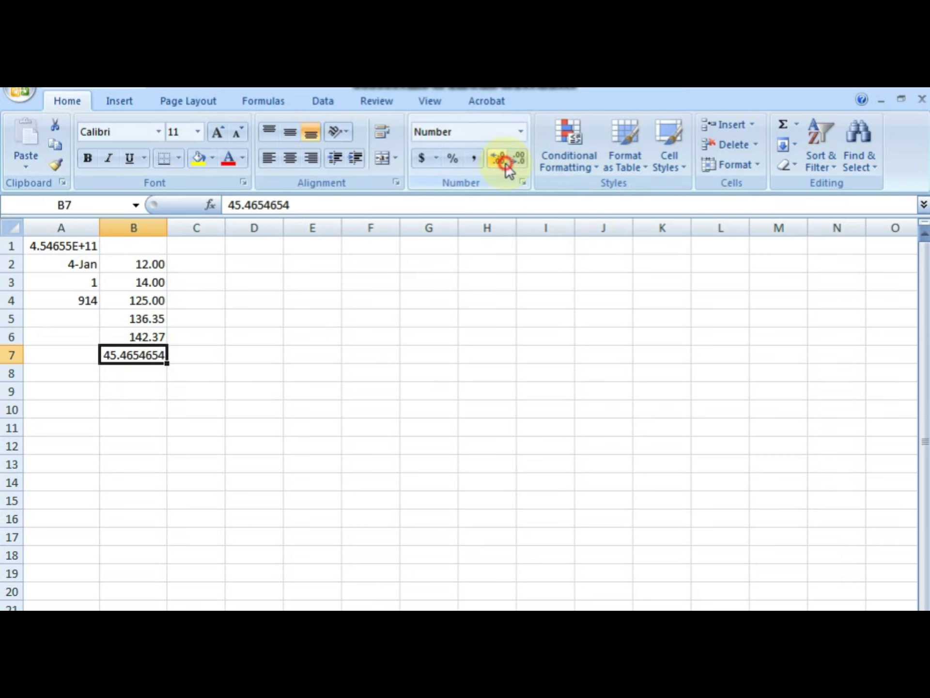
click(504, 161)
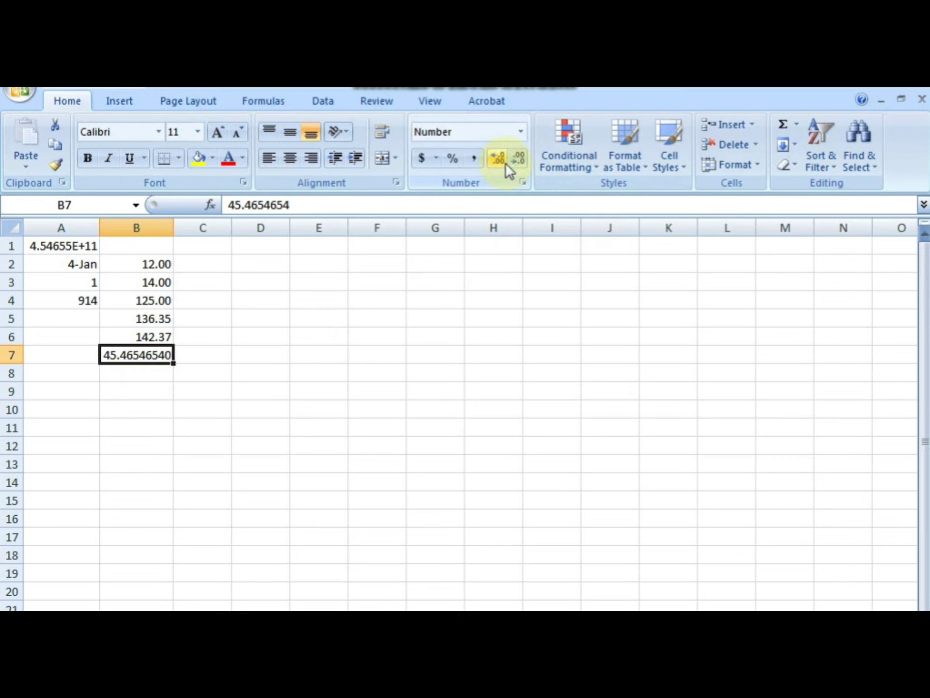
click(504, 161)
click(503, 162)
click(504, 161)
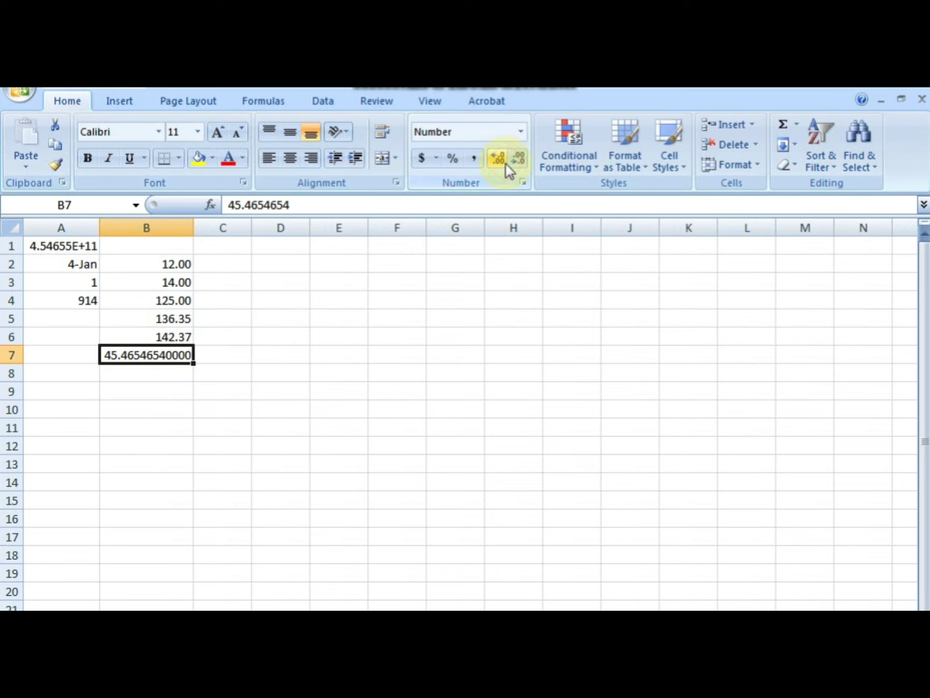
click(518, 159)
click(519, 159)
click(518, 159)
click(519, 158)
click(518, 157)
click(519, 158)
click(519, 158)
click(519, 158)
click(519, 158)
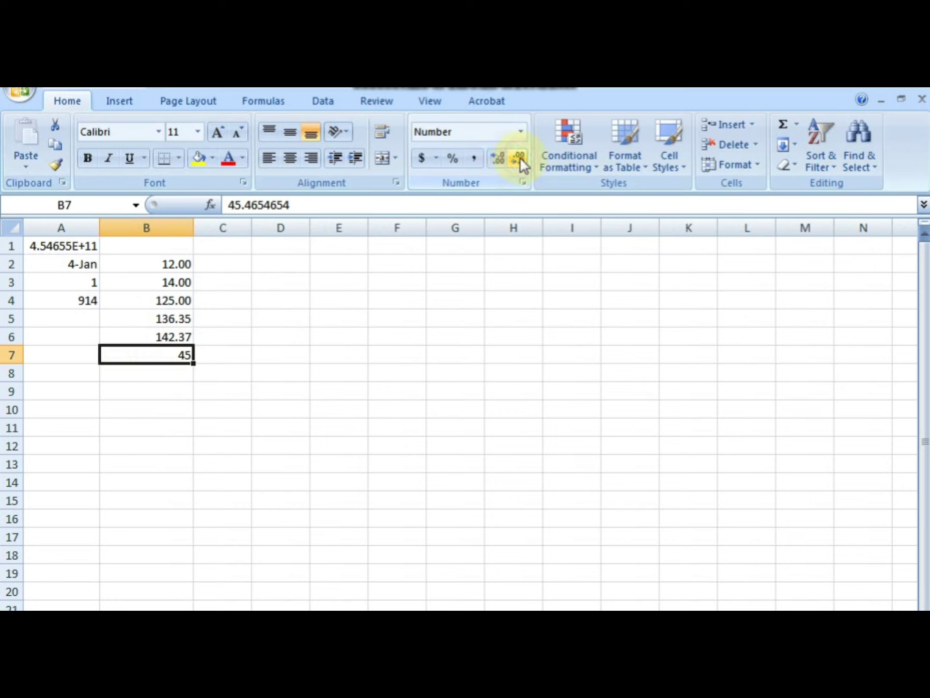
click(392, 427)
click(175, 264)
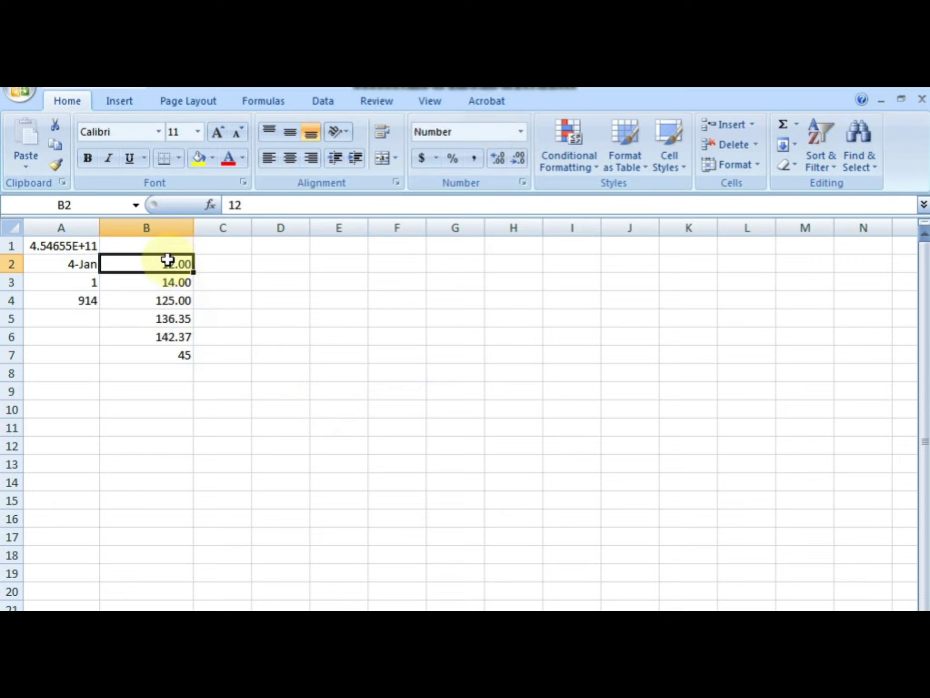
Reduce decimal places on B2:B6, then undo the last reduction.
drag(175, 264, 181, 336)
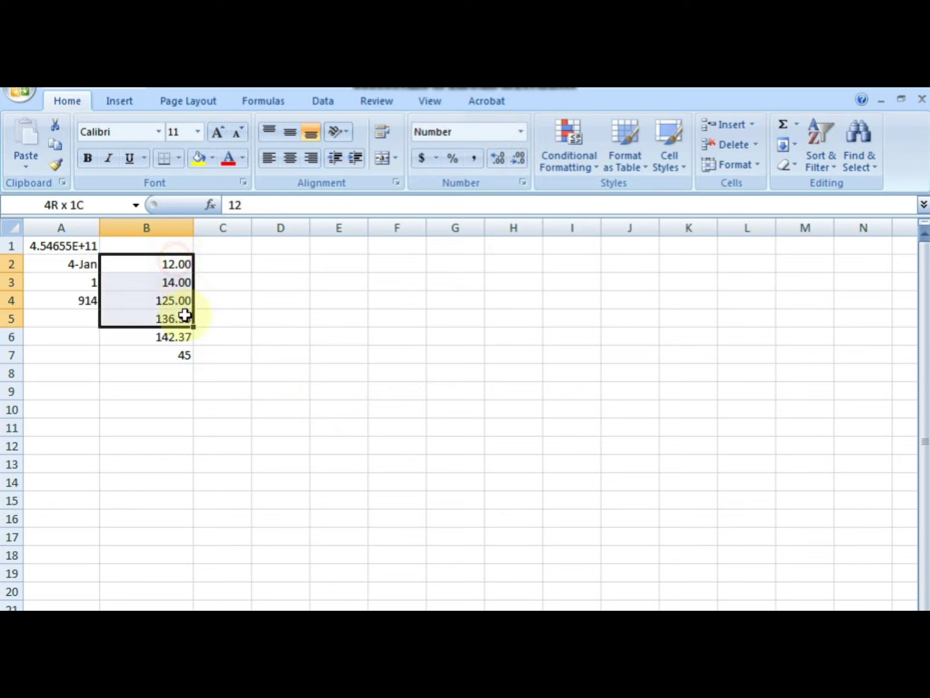
click(524, 157)
click(524, 155)
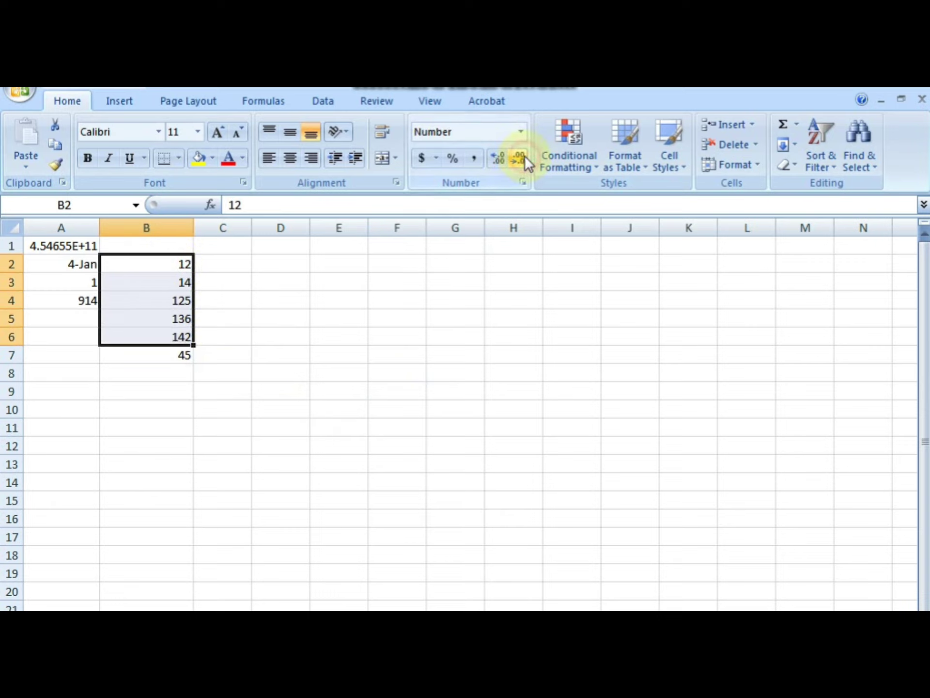
click(312, 304)
click(160, 293)
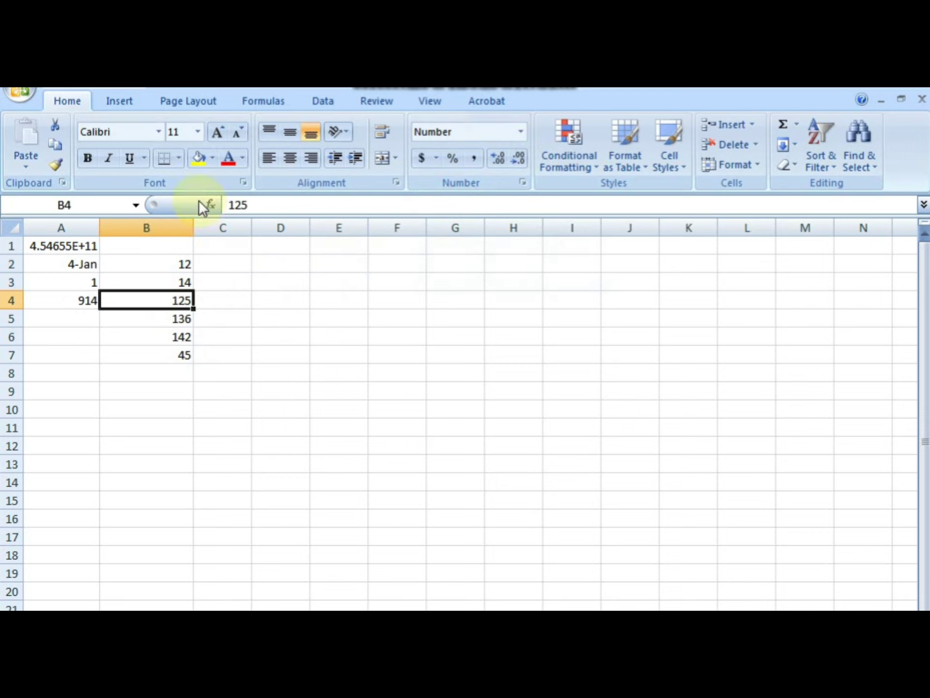
key(ctrl+z)
click(211, 330)
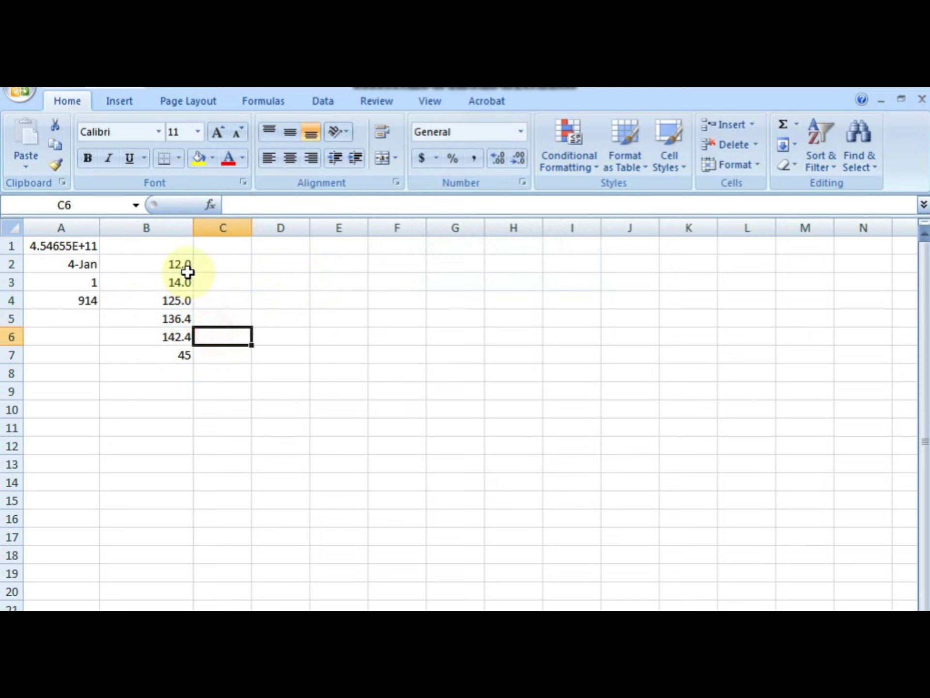
Apply the General format to B2:B7.
drag(181, 264, 180, 354)
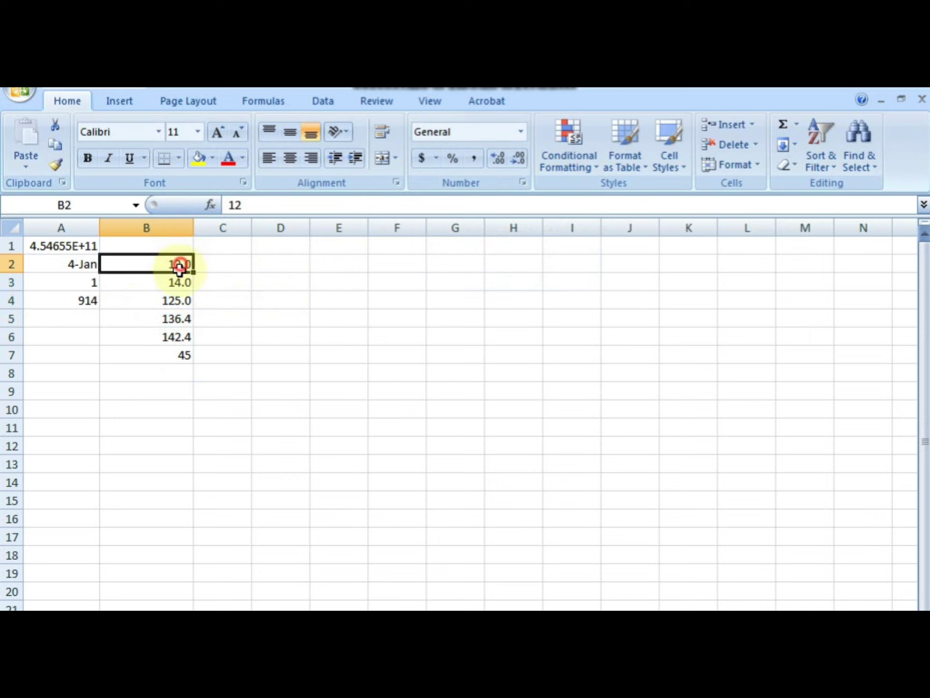
click(521, 133)
click(470, 156)
key(Right)
click(520, 131)
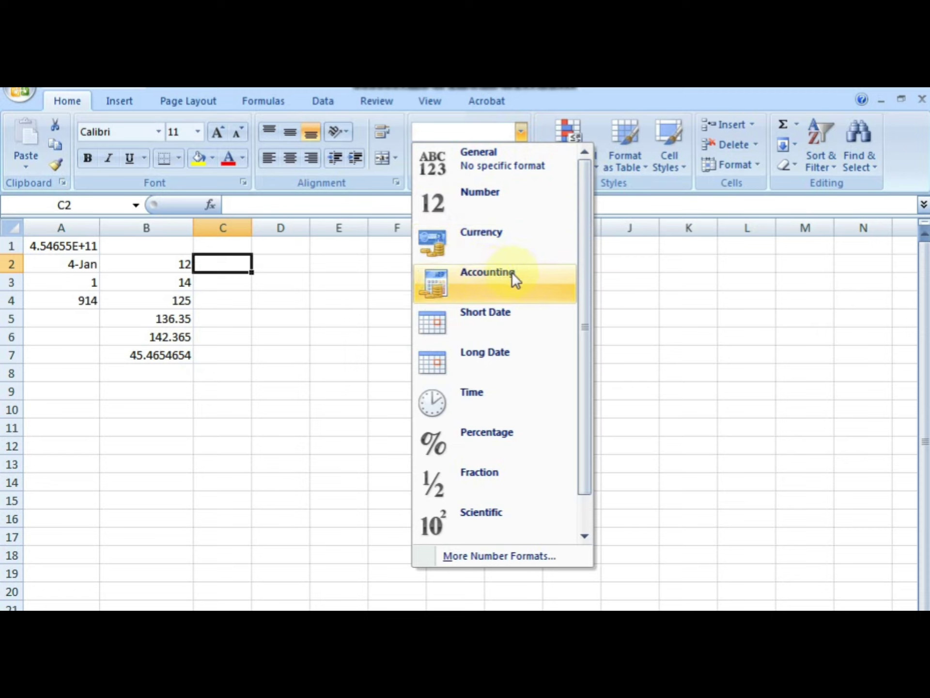
click(301, 297)
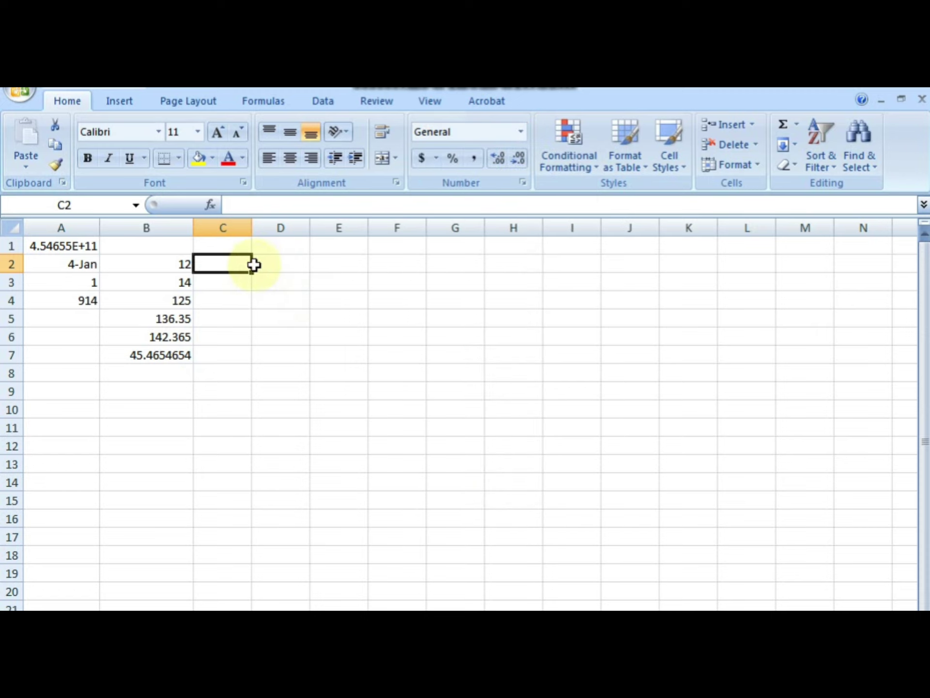
Apply Currency format to C1:C11 and Accounting format to the column D cells.
drag(223, 245, 241, 428)
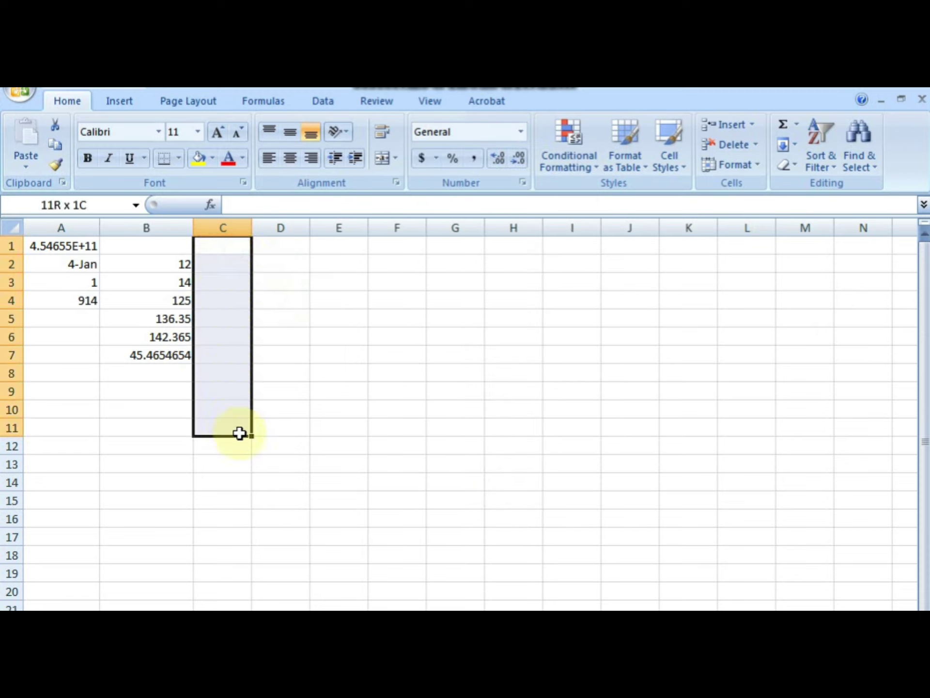
click(522, 135)
click(513, 255)
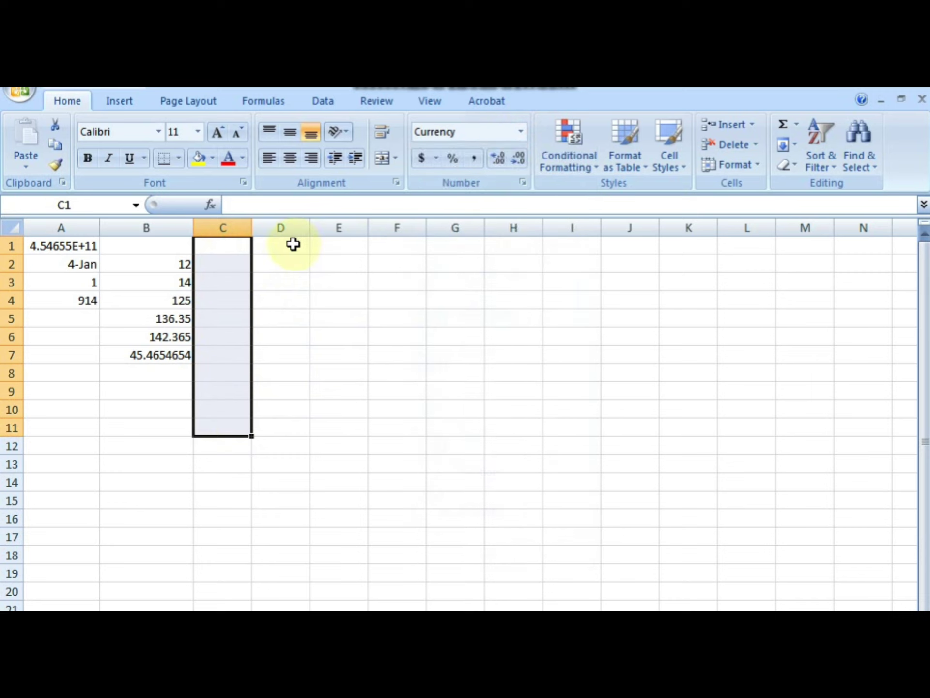
drag(293, 245, 291, 409)
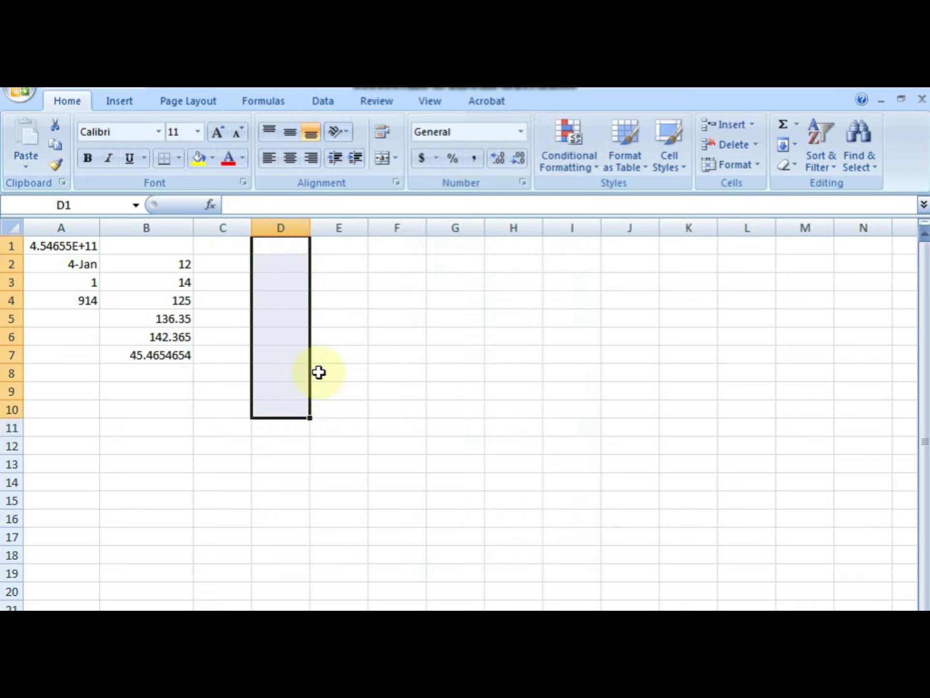
click(521, 132)
click(483, 283)
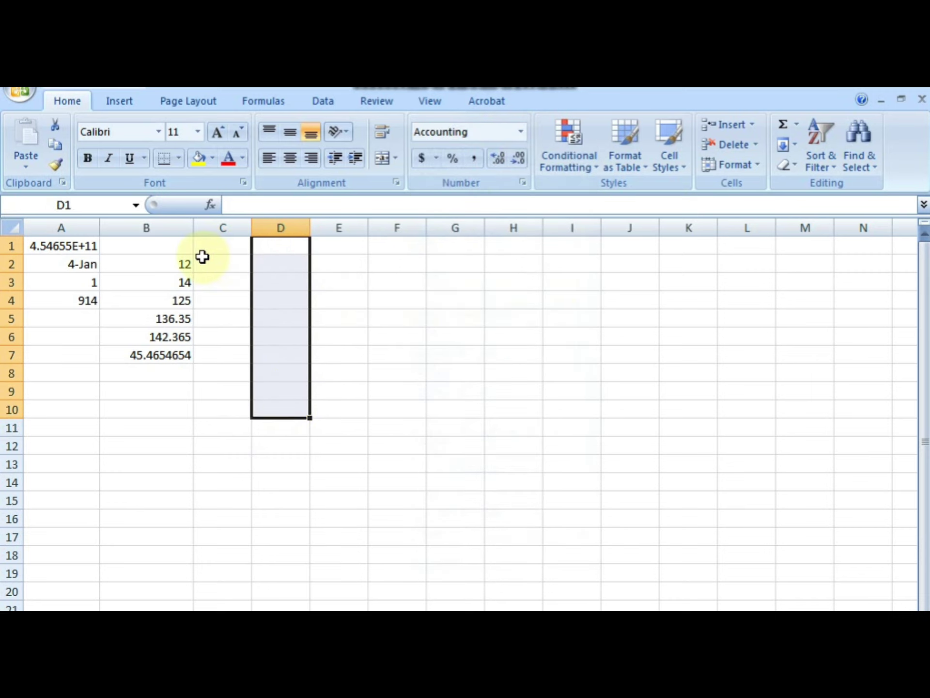
Enter 45 in C2 and 58 in D2, and widen columns C and D.
click(225, 264)
text(45)
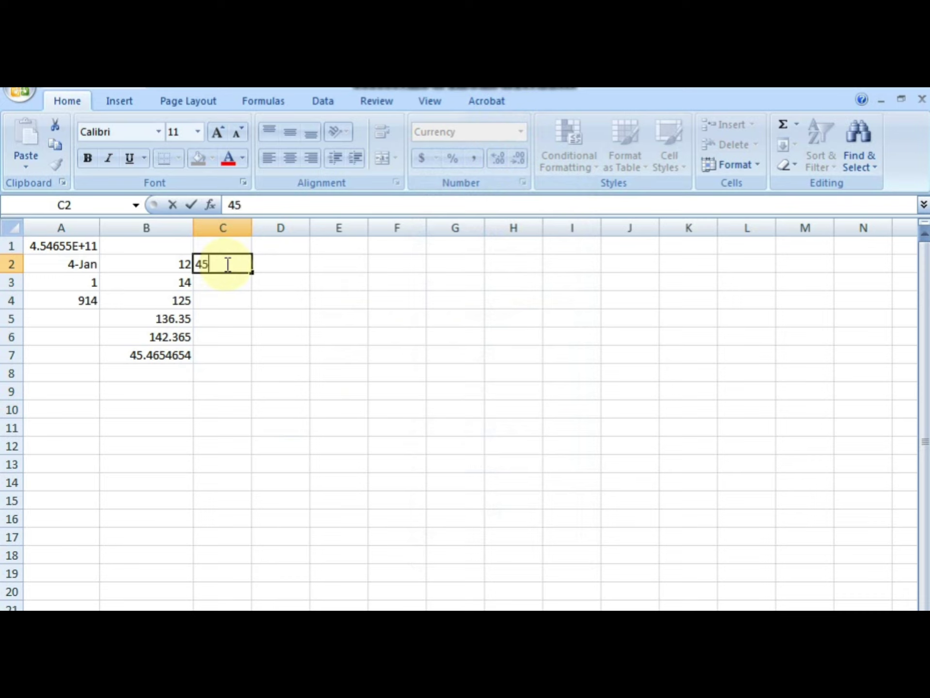
key(Return)
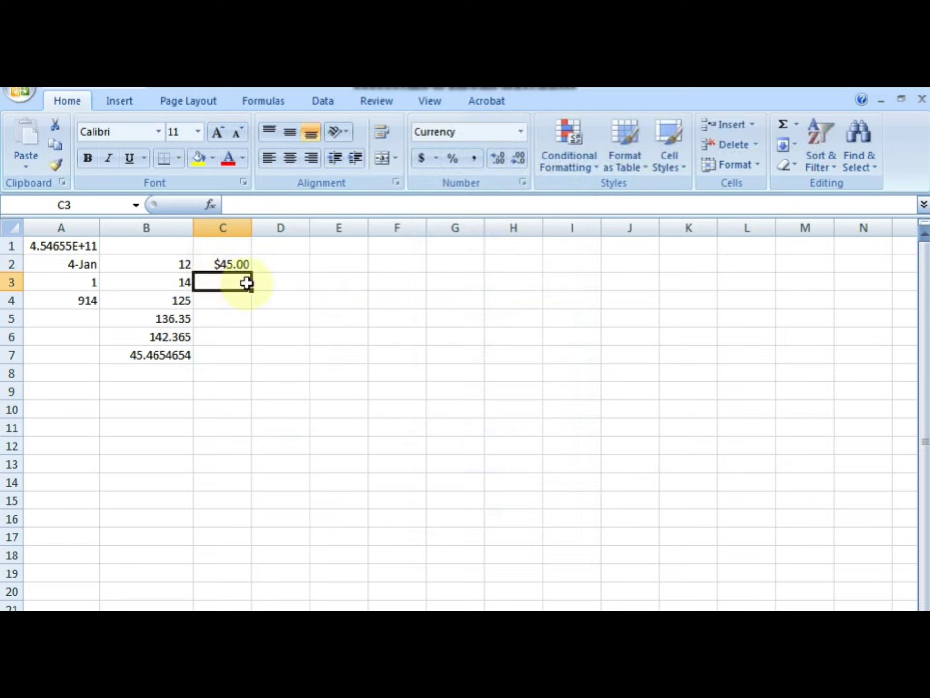
click(262, 263)
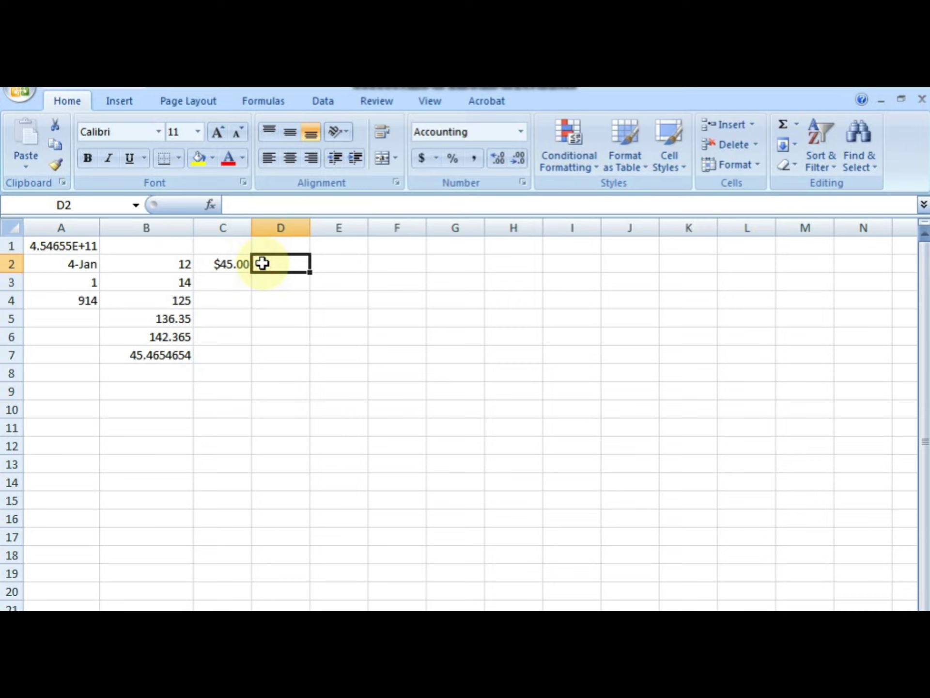
text(58)
key(Return)
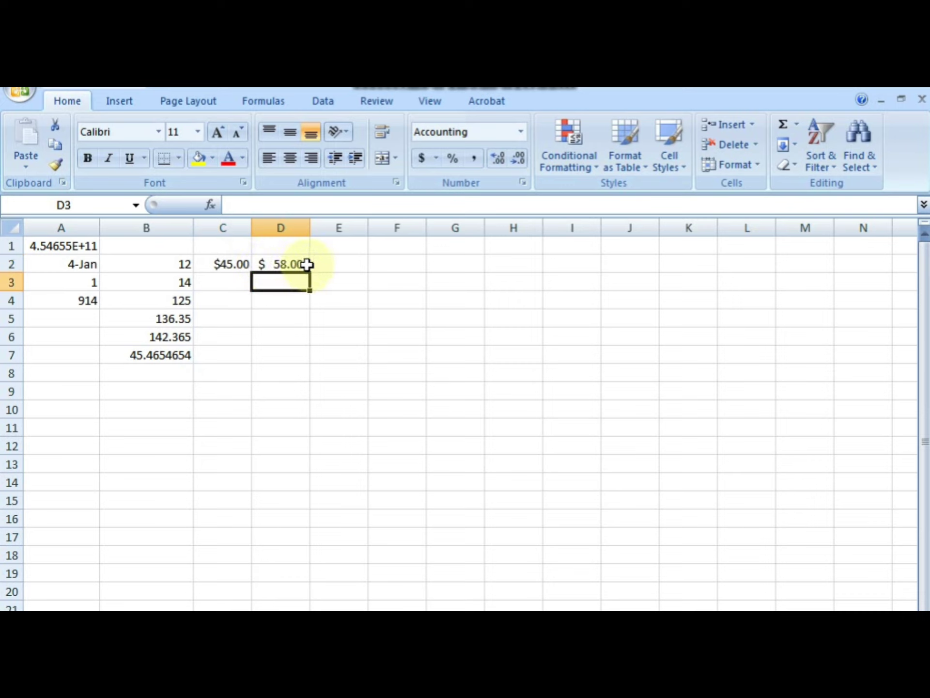
drag(251, 228, 304, 228)
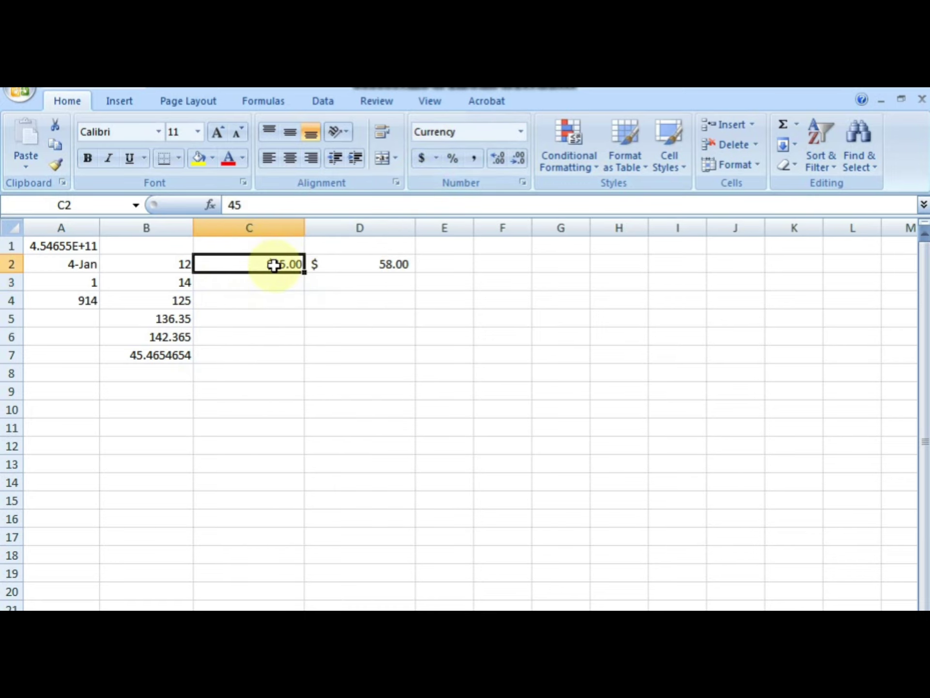
click(364, 267)
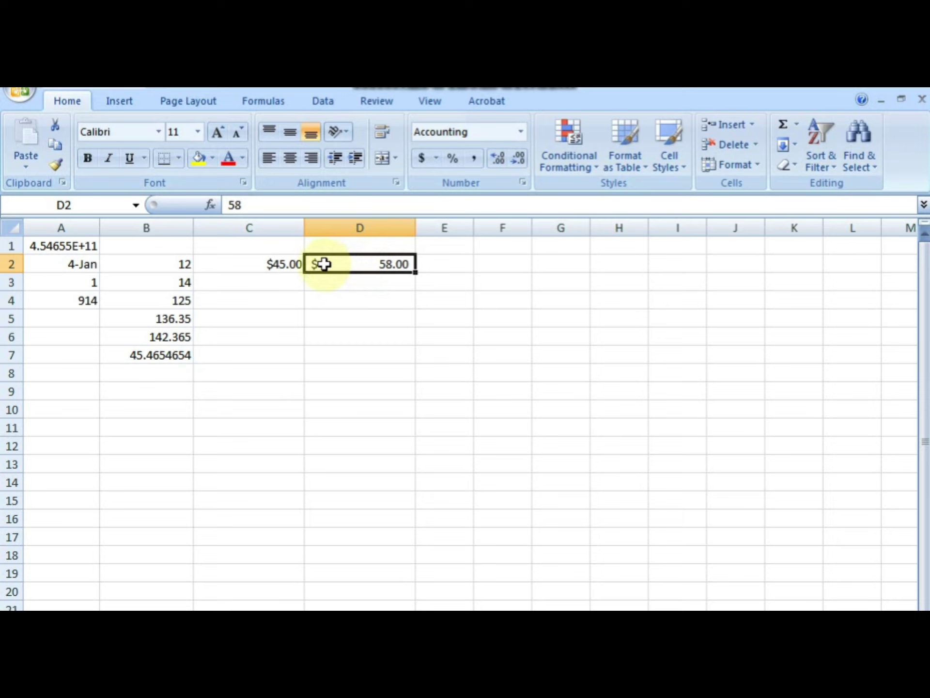
Enter 0 in C3 and D3 to compare Currency $0.00 with Accounting $ -.
click(233, 282)
text(0)
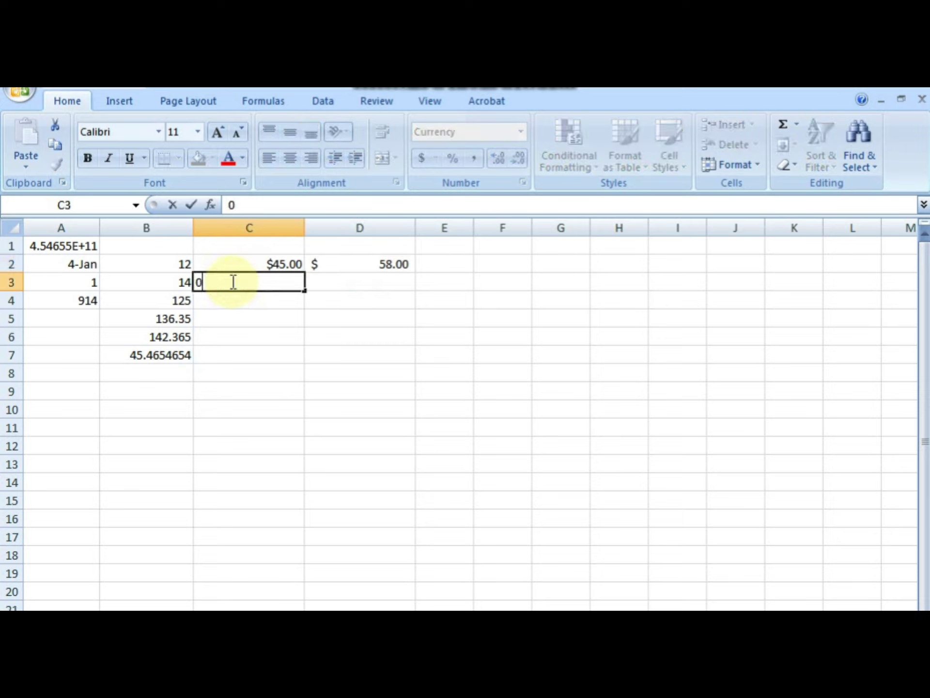
key(Tab)
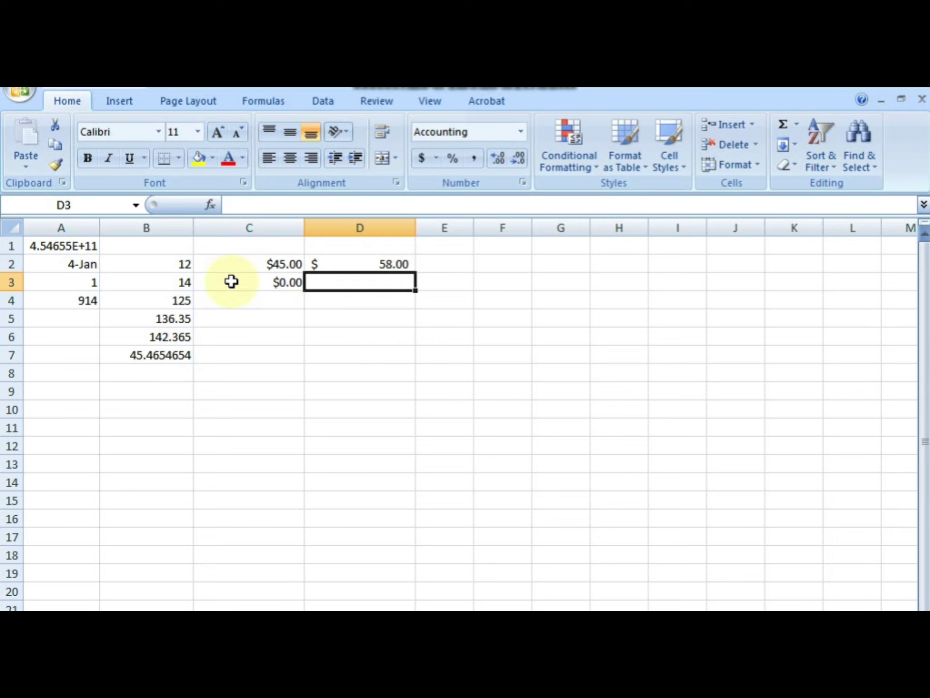
text(0)
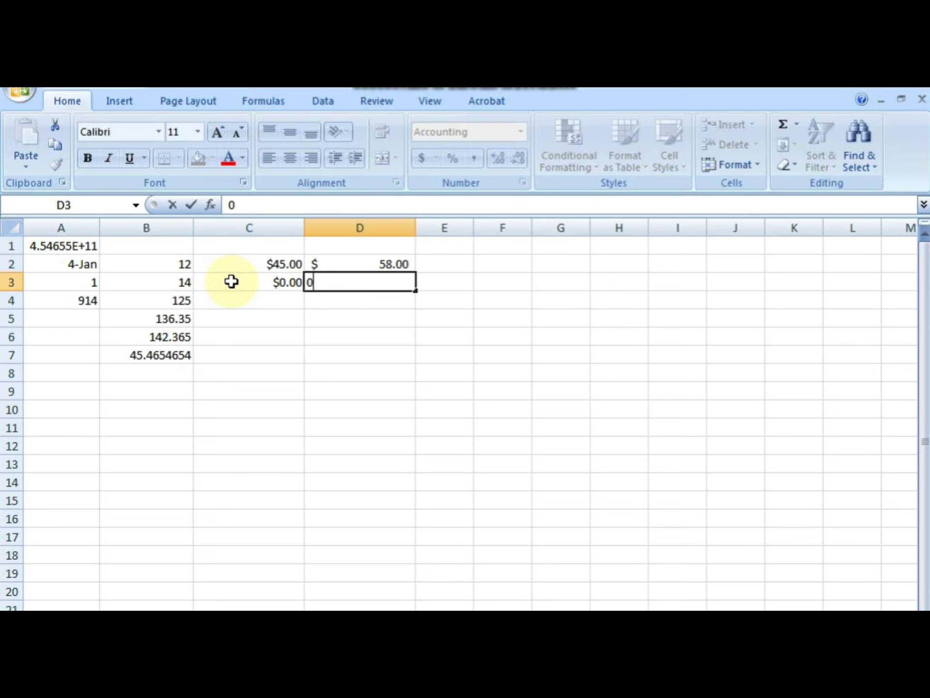
key(Return)
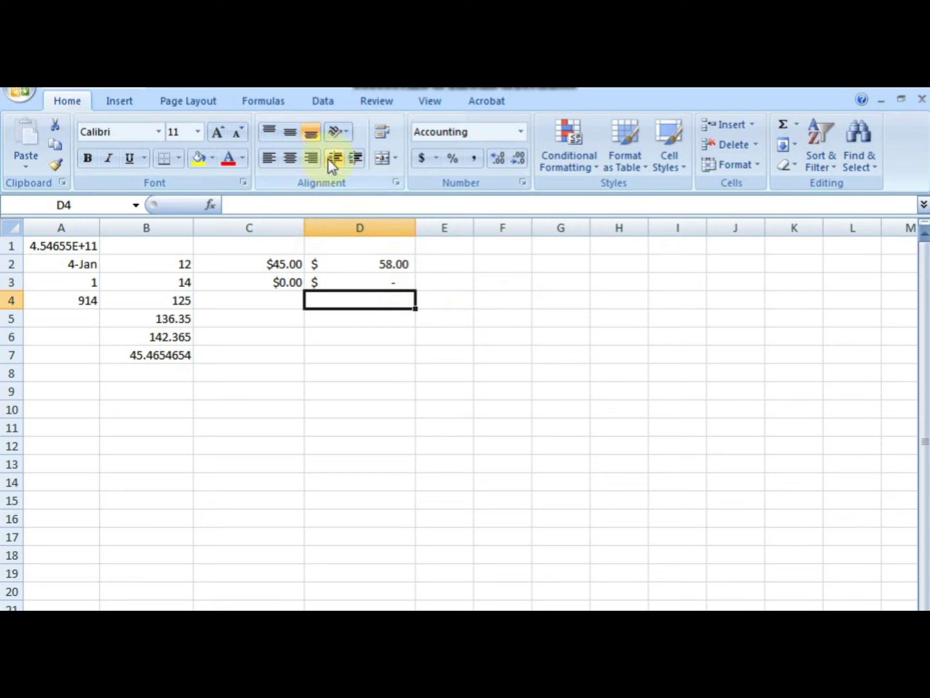
Enter the date 1/4/2024 in cell E3.
click(522, 131)
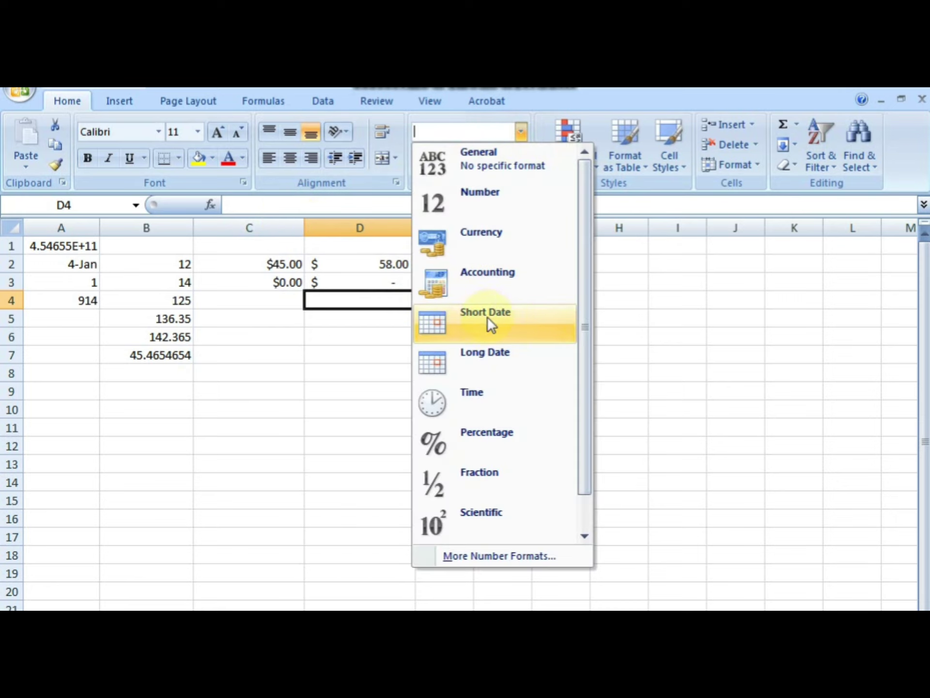
click(662, 336)
click(449, 290)
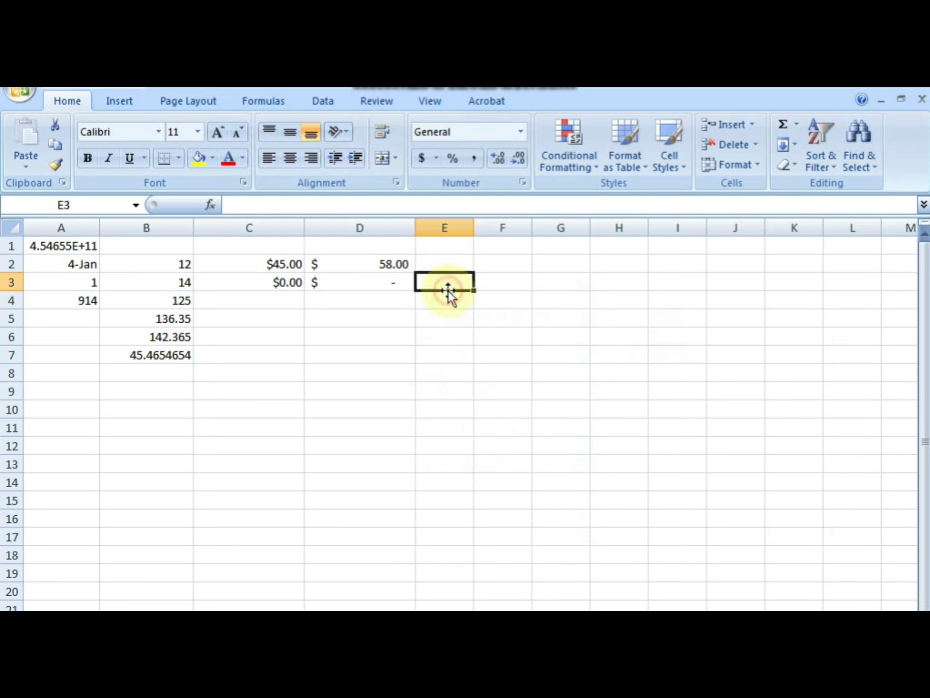
text(1/4/24)
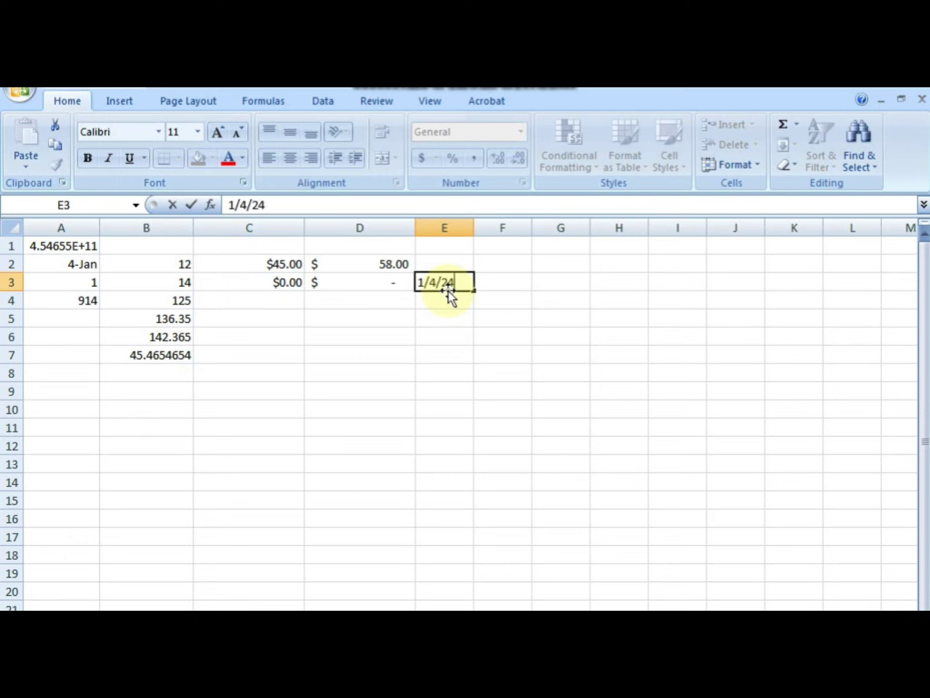
key(Return)
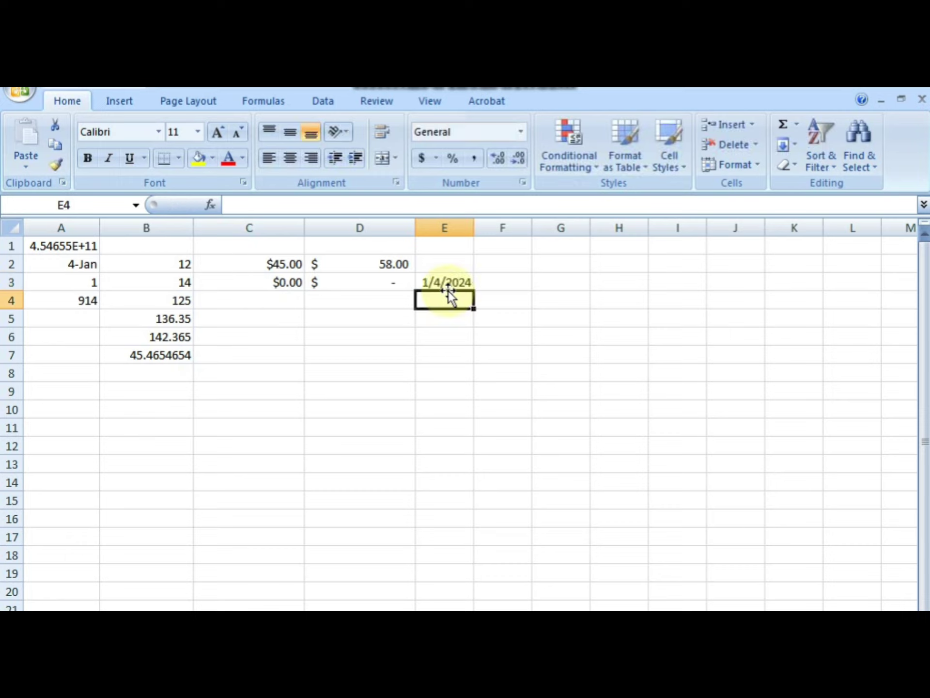
click(444, 281)
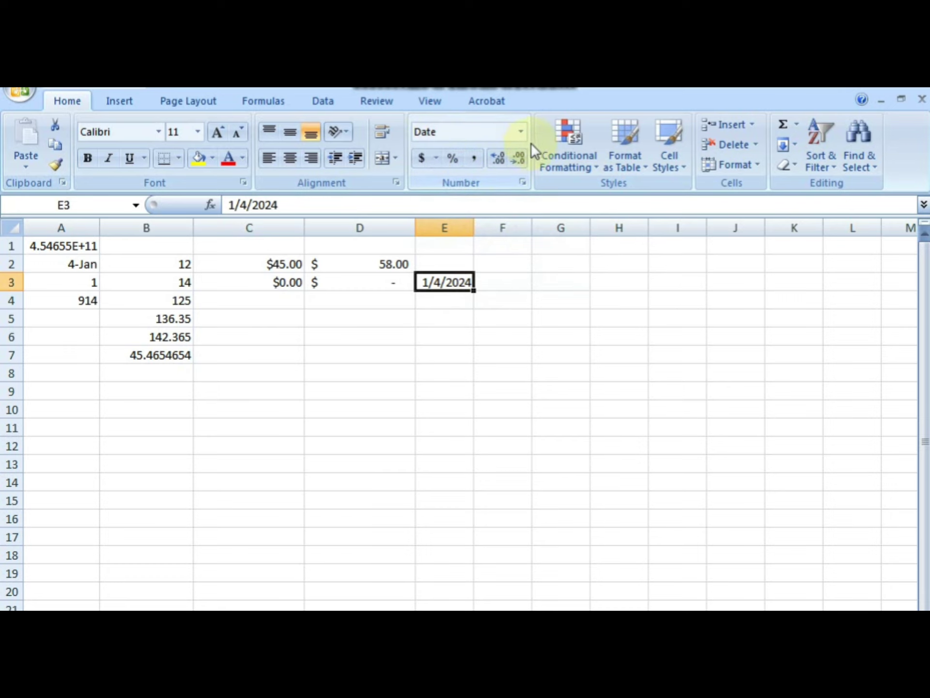
Show the E3 date as Long Date, then switch it back to Short Date.
click(521, 132)
click(488, 379)
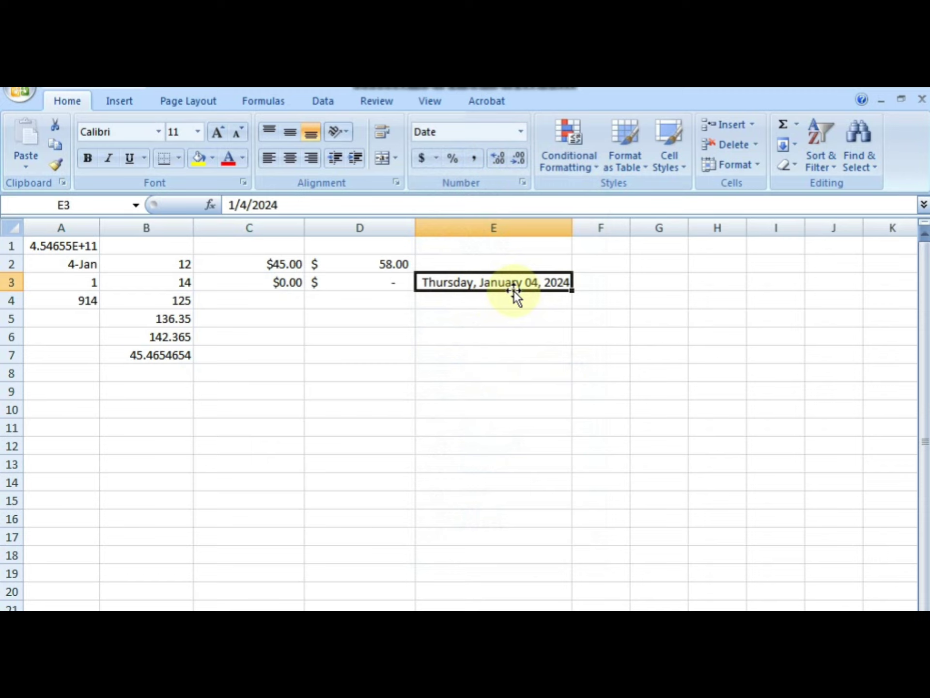
click(521, 131)
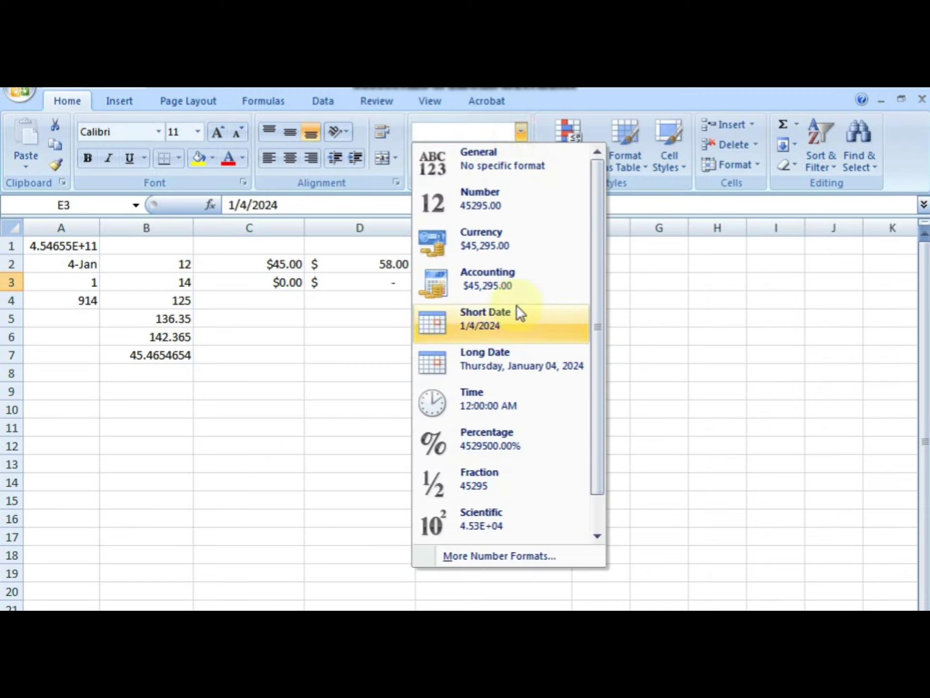
click(480, 324)
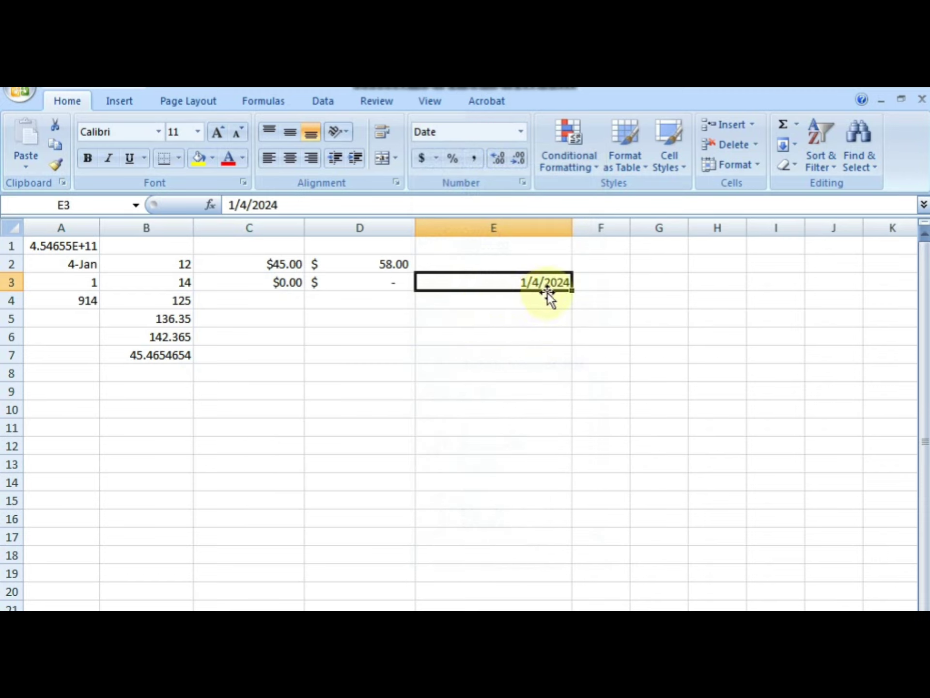
click(521, 132)
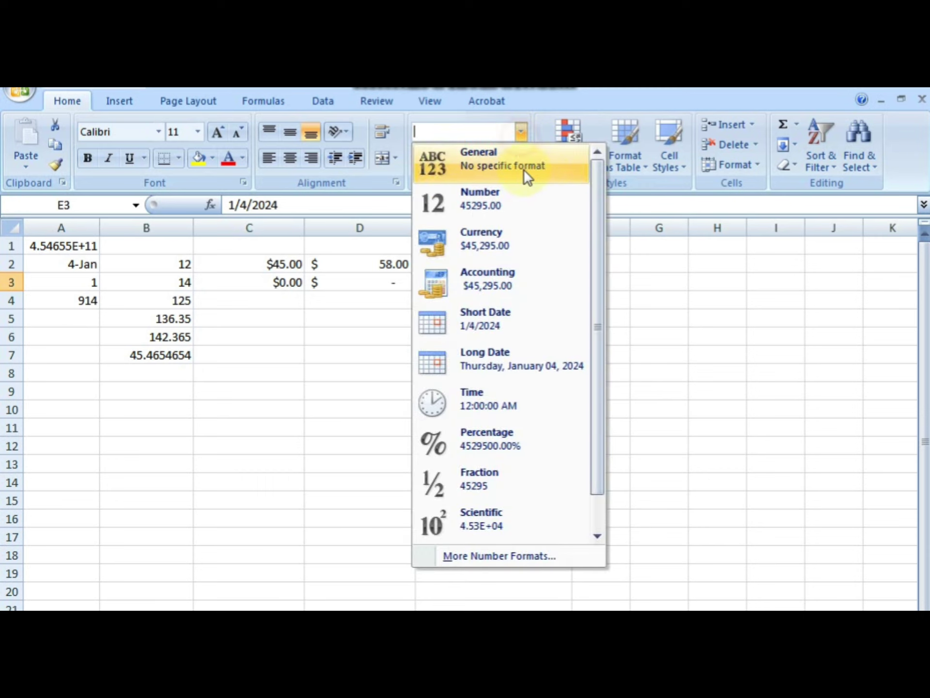
click(698, 361)
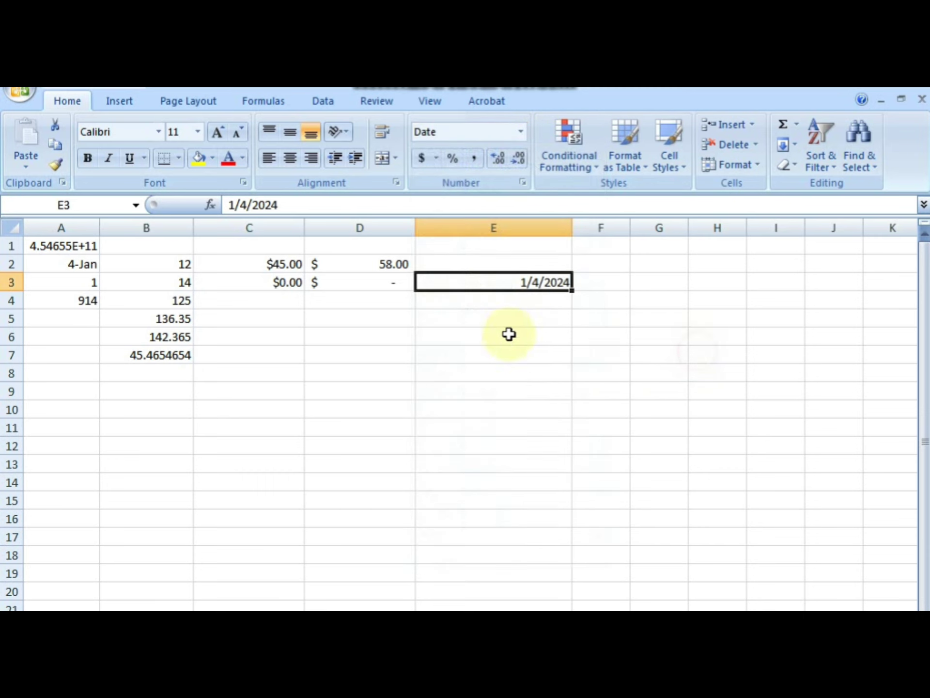
click(592, 287)
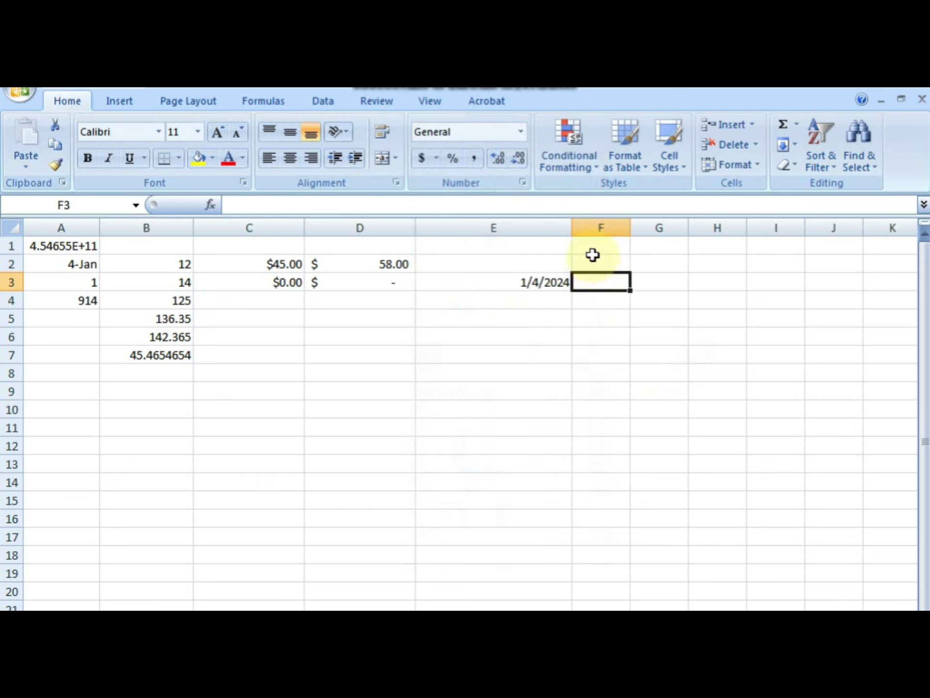
Apply the Time format to cells F1:F5.
drag(592, 249, 604, 320)
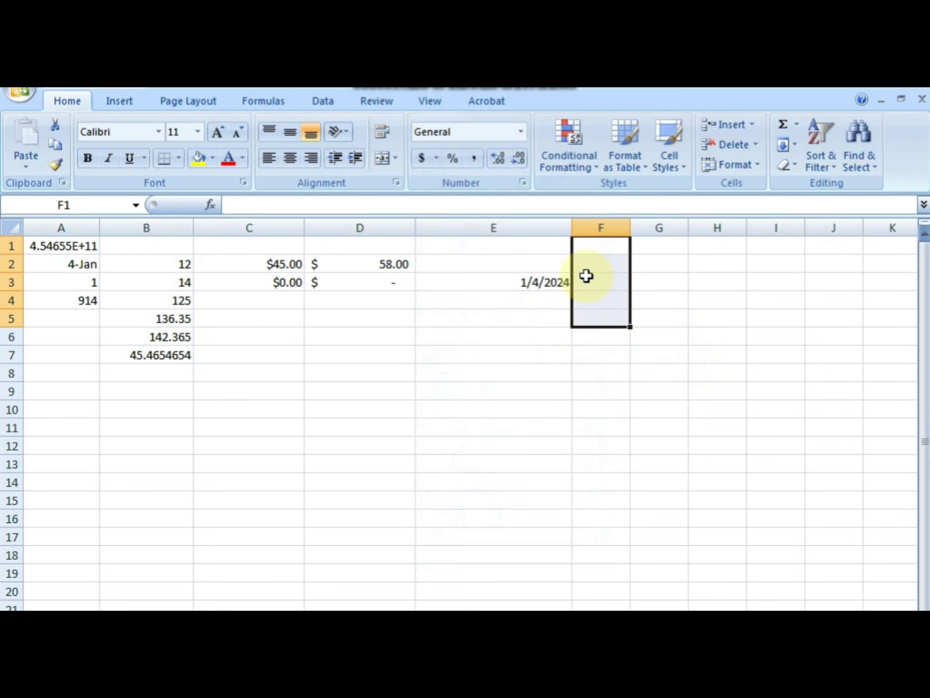
click(521, 132)
click(502, 400)
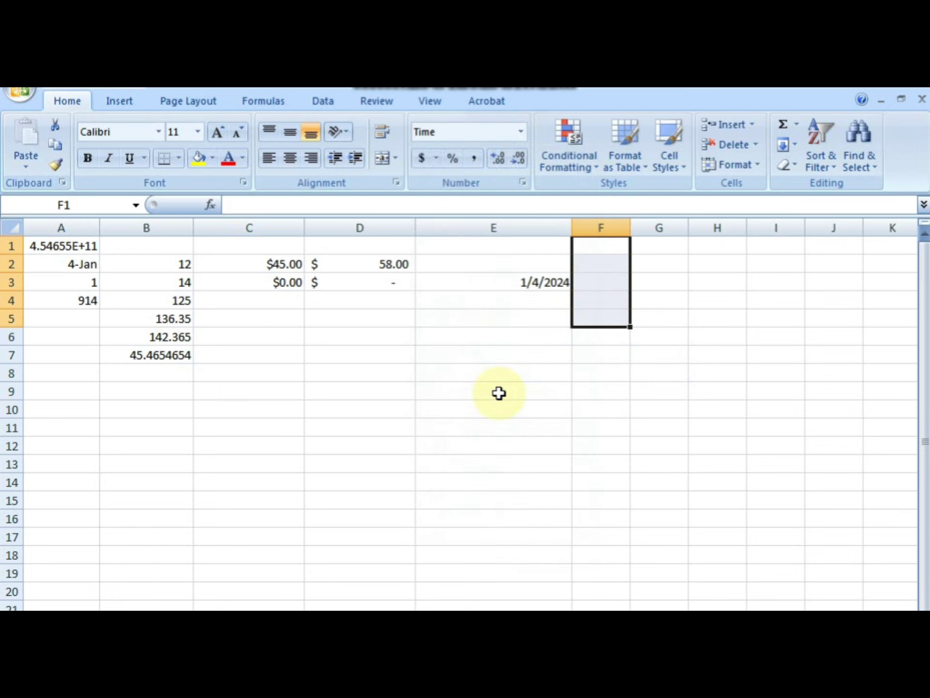
click(598, 279)
Enter the times 12:10, 10:12:14 and 20:10 into F2, F3 and F4.
click(594, 258)
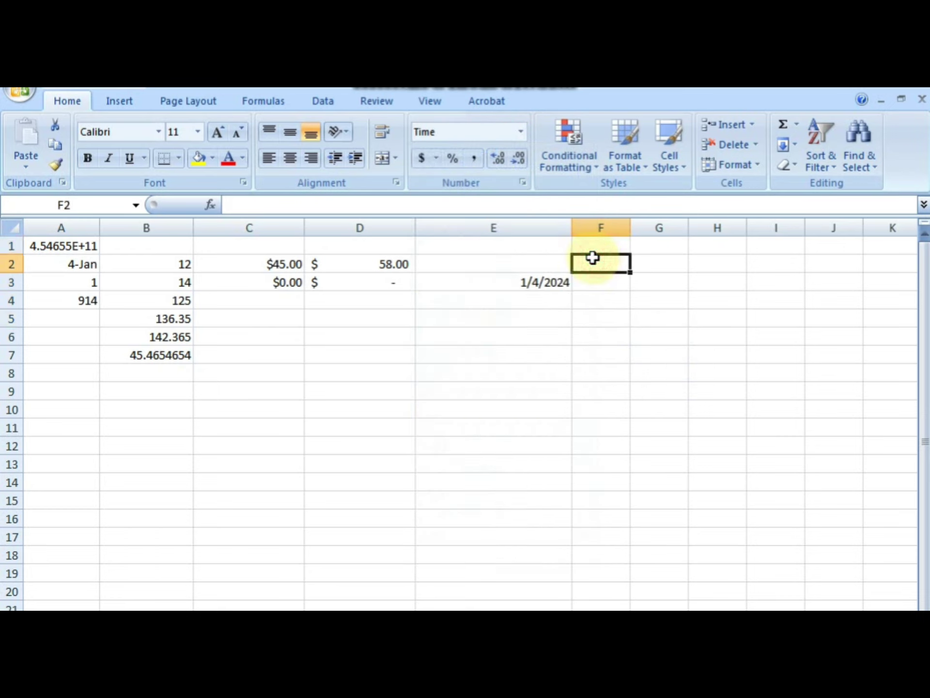
text(12:)
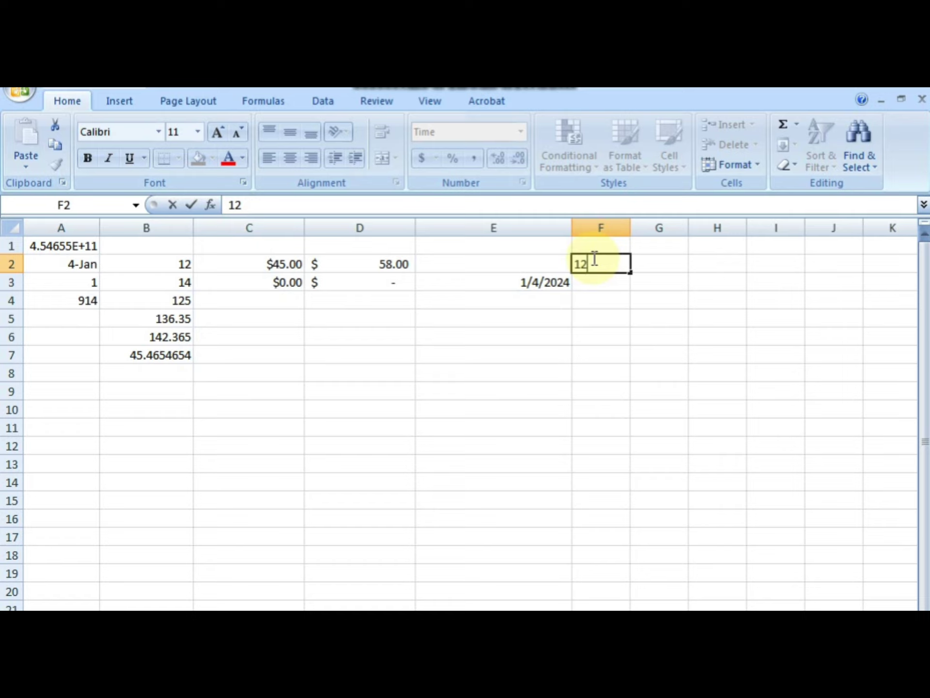
text(1)
text(0)
key(Return)
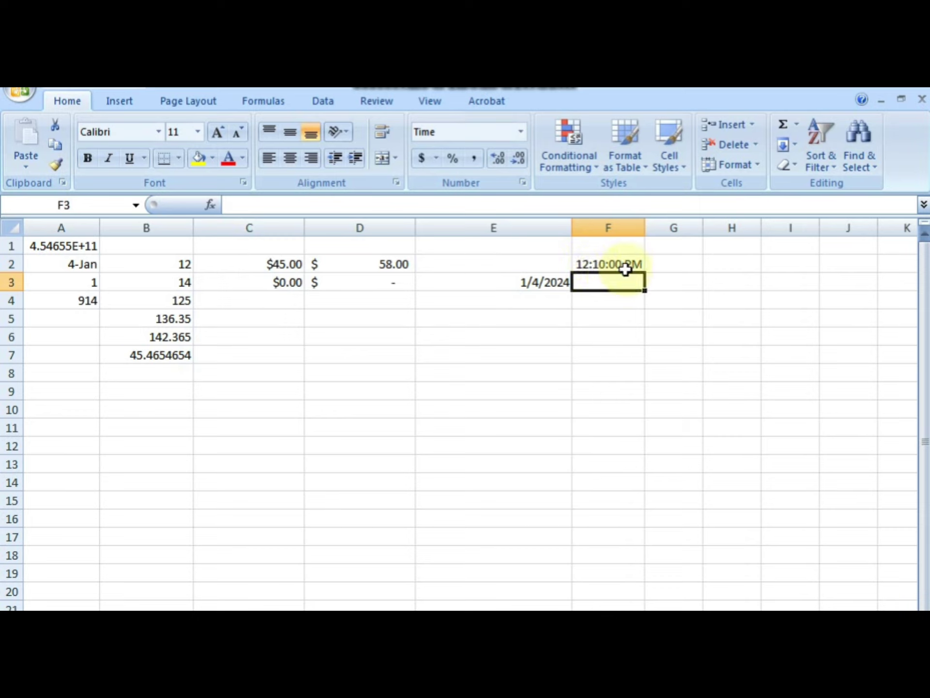
text(10:)
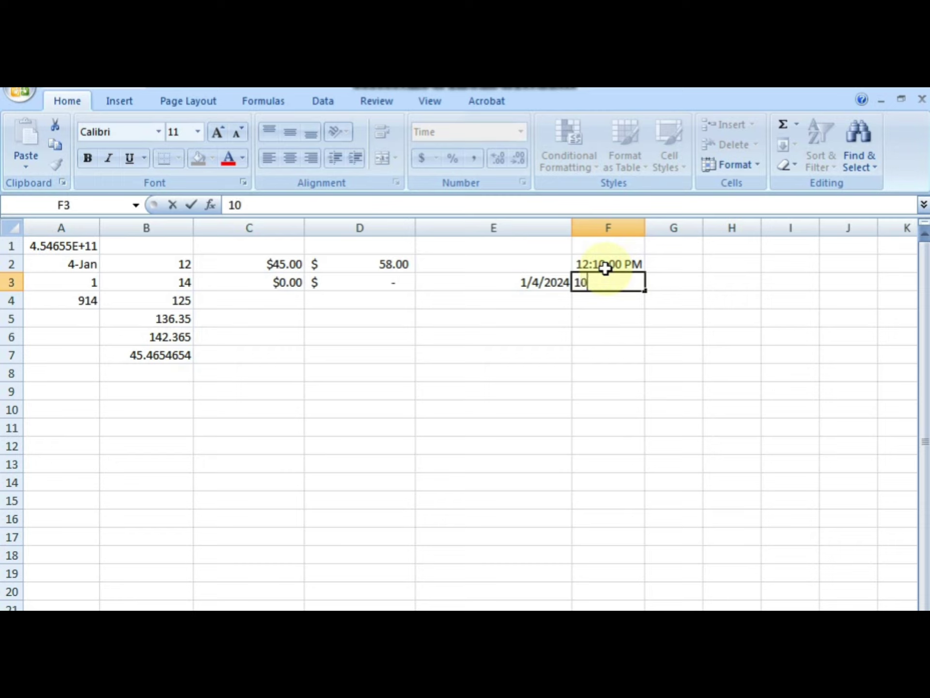
text(12:)
text(14)
key(Return)
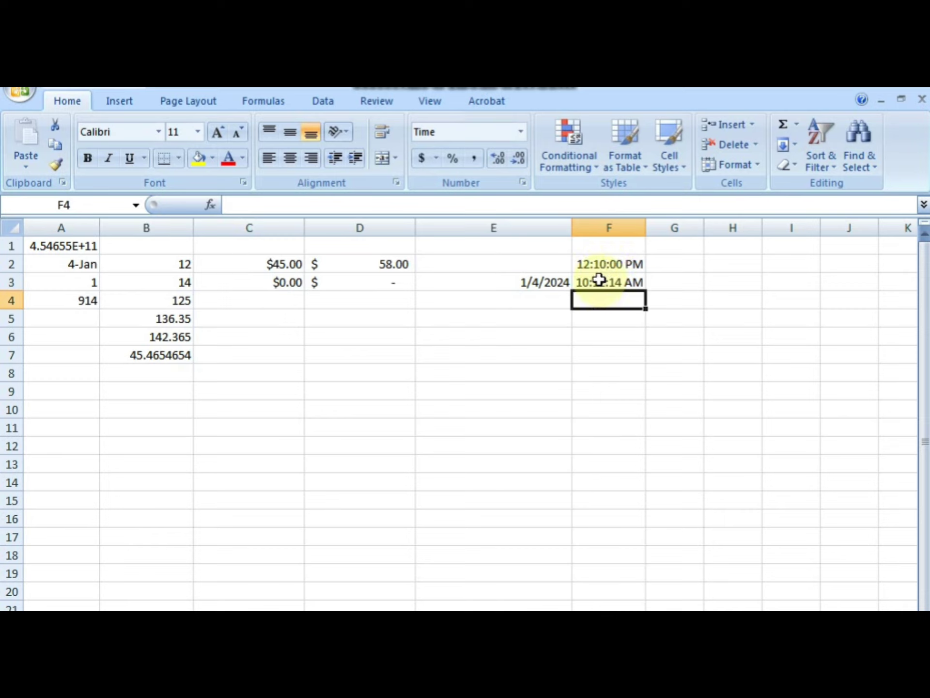
click(635, 281)
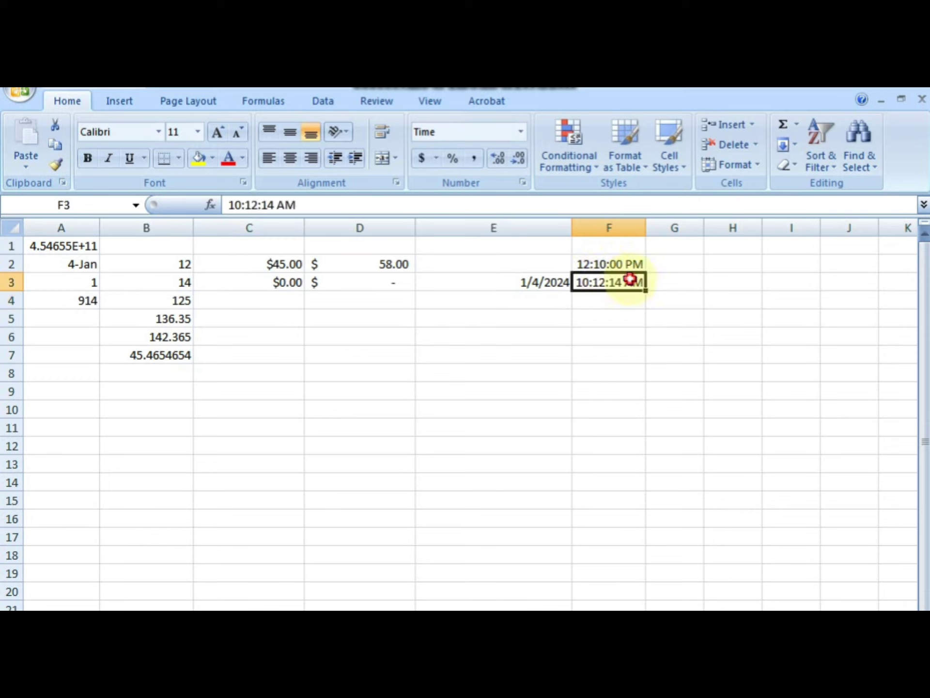
click(610, 259)
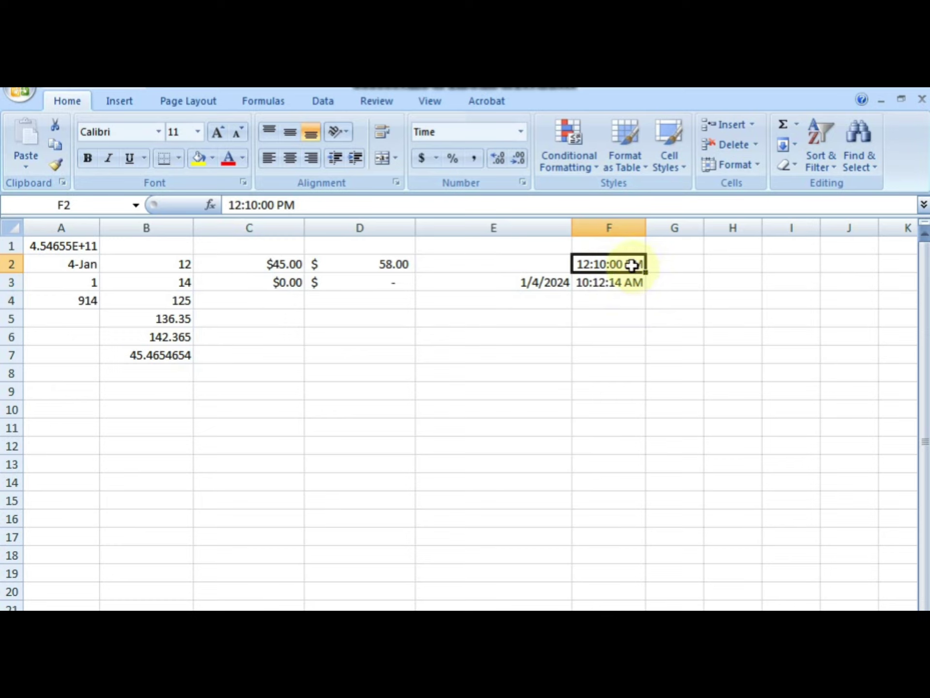
click(612, 297)
text(2)
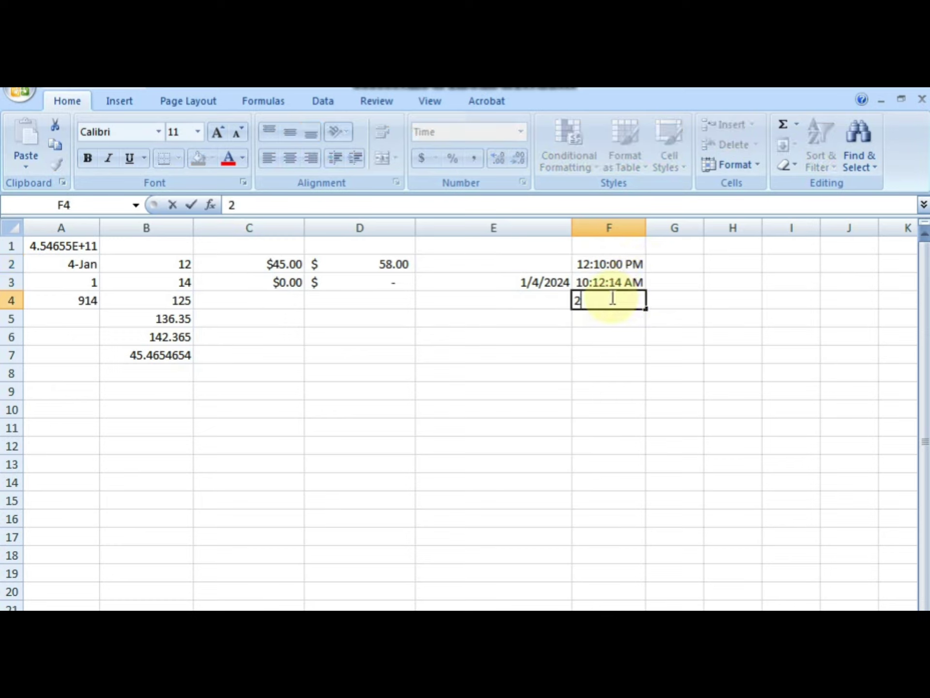
text(0:)
text(10)
key(Return)
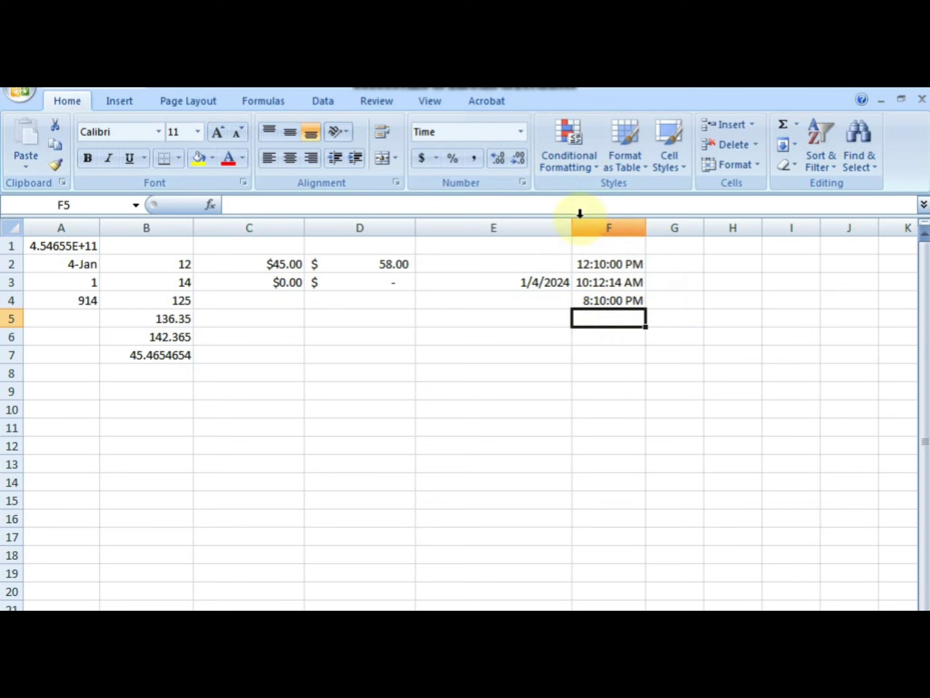
In More Number Formats, preview Time types and choose the 24-hour 13:30 style.
click(520, 132)
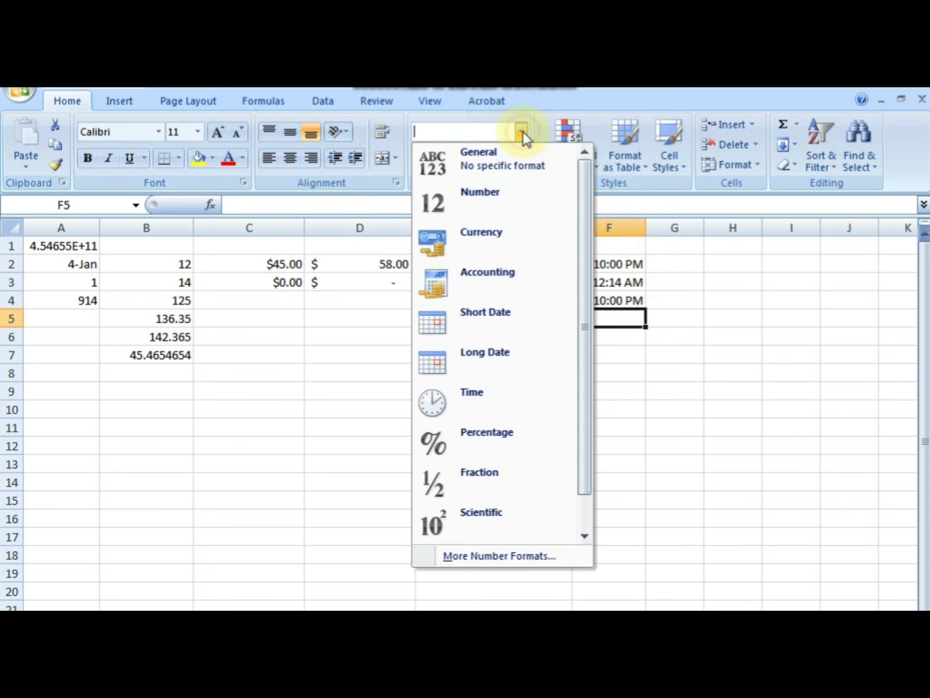
click(486, 553)
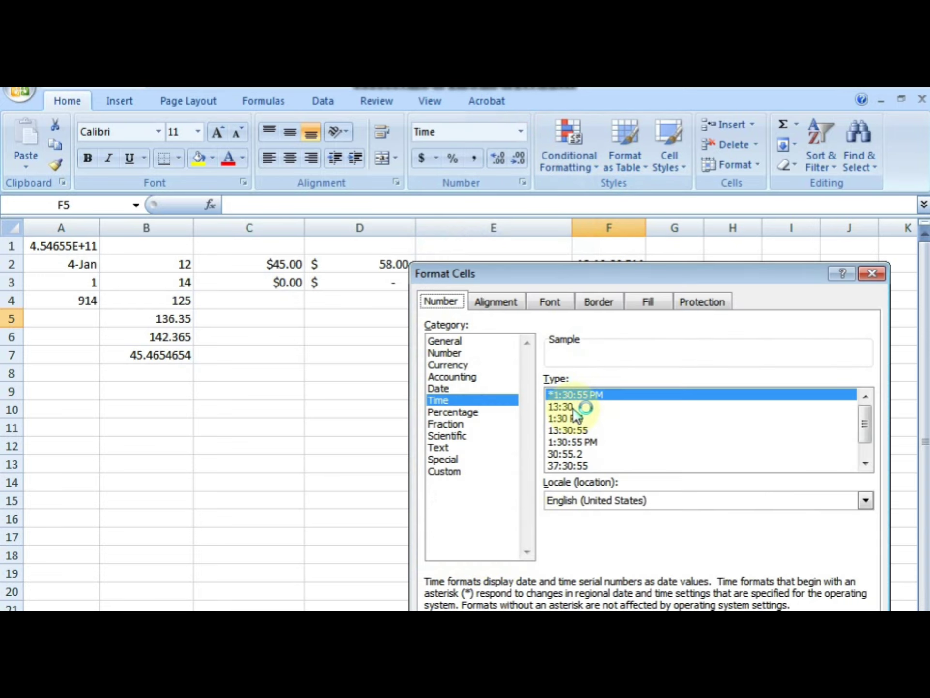
click(575, 407)
click(586, 440)
click(586, 395)
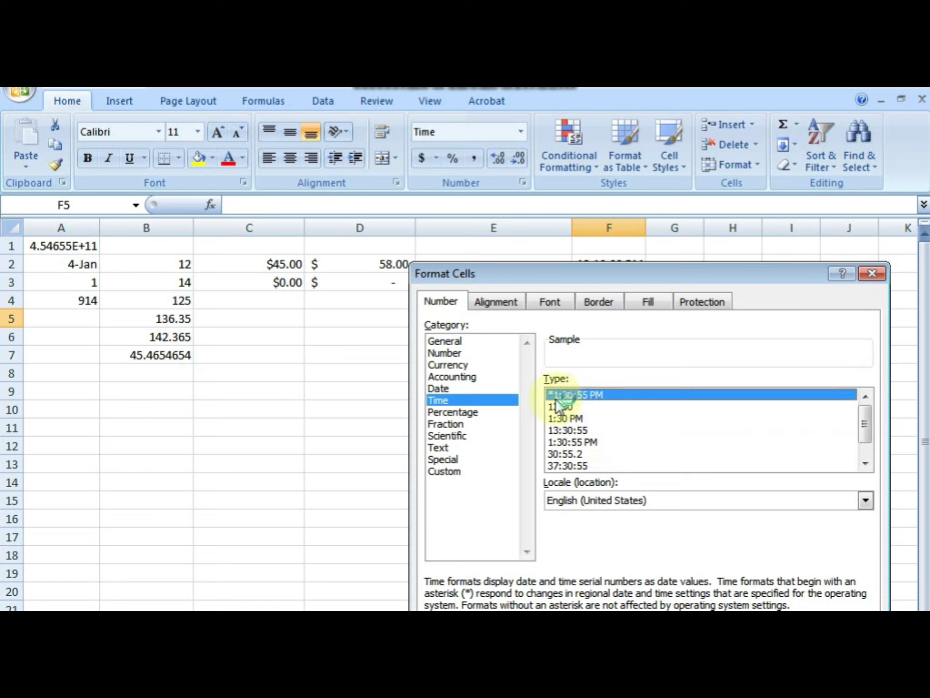
click(567, 407)
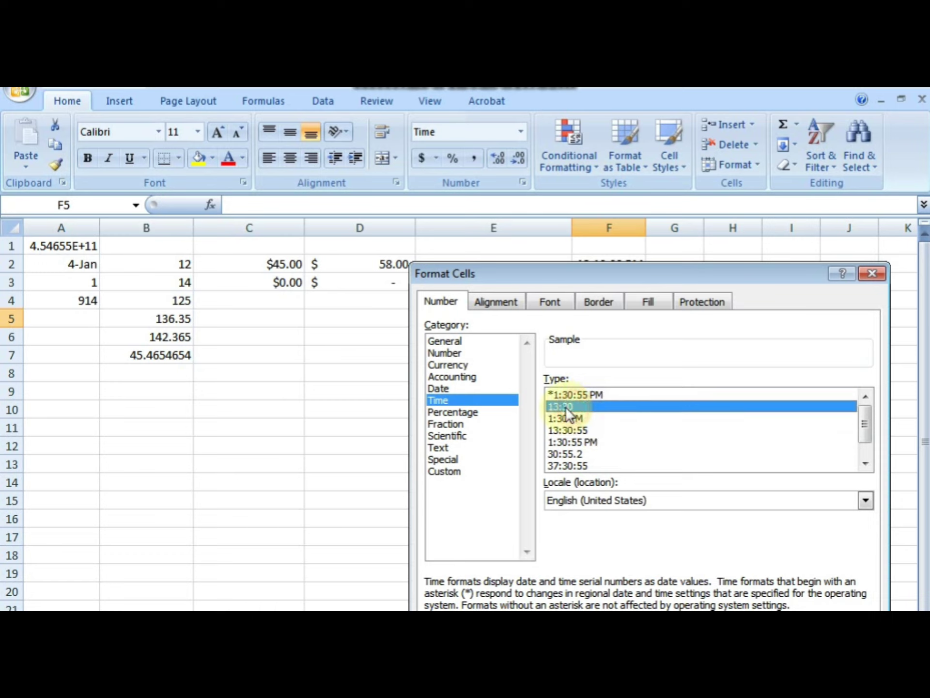
Enter the time 10:20 in cell F5.
key(Return)
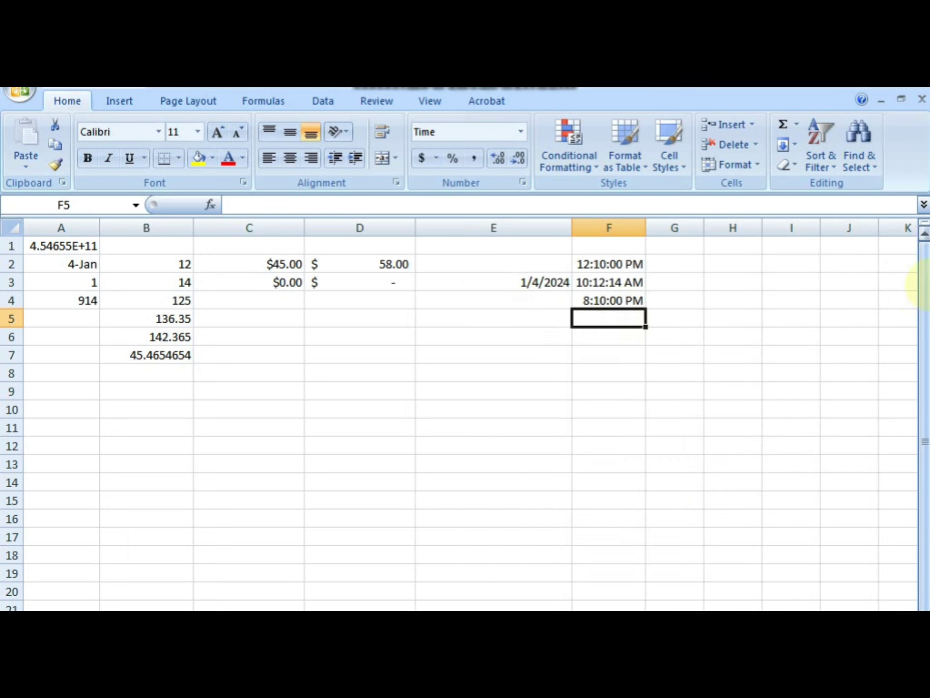
text(10:)
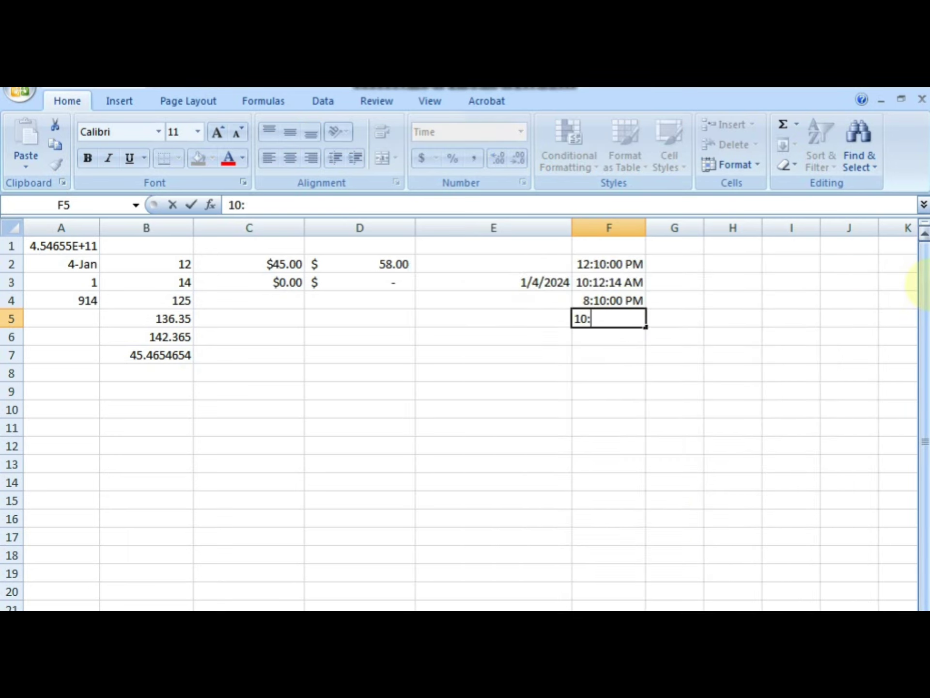
text(20)
key(Return)
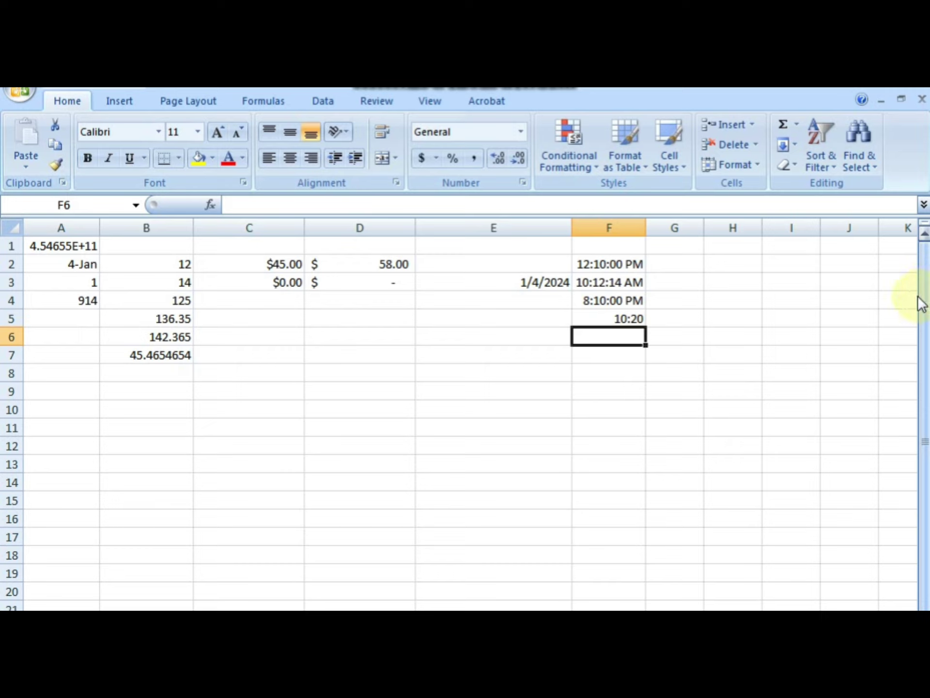
Select the 8:10:00 PM time in F4 and check the number format list, leaving it unchanged.
click(601, 299)
click(521, 132)
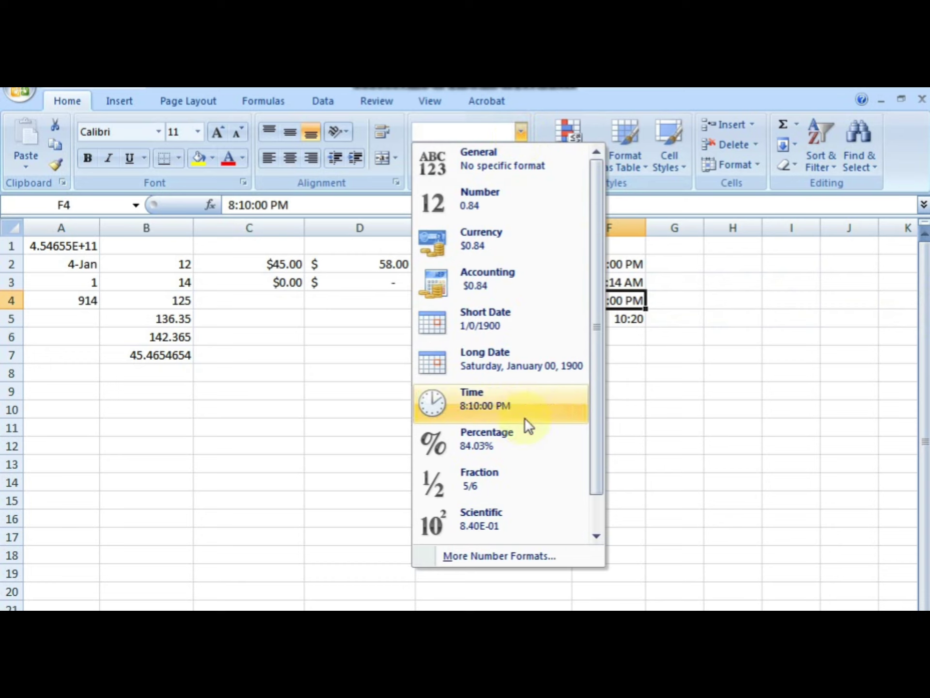
click(807, 357)
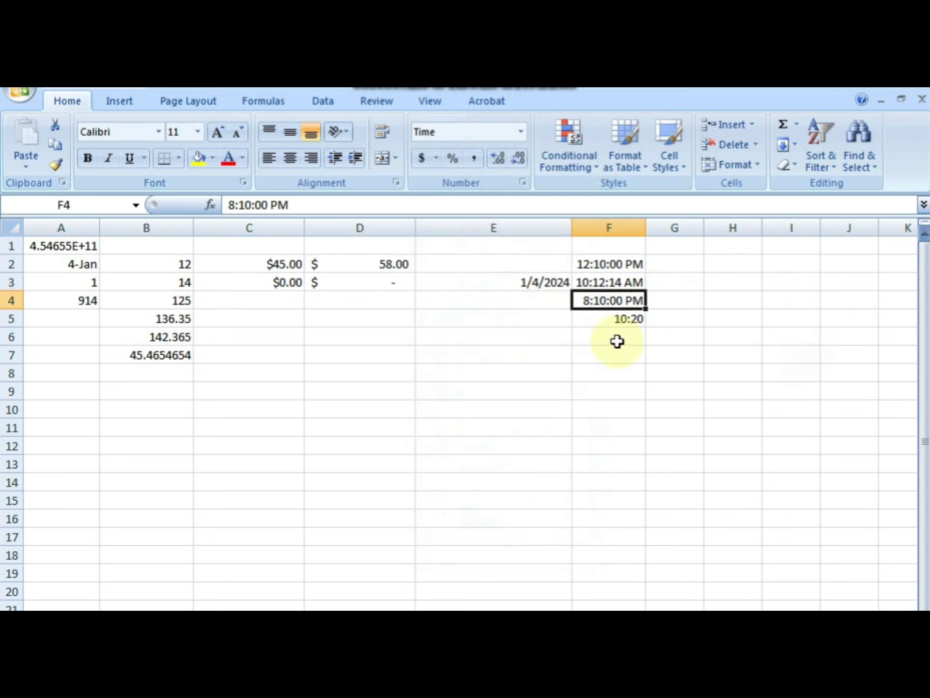
Apply the Percentage format to cells C12:C25.
drag(235, 444, 242, 608)
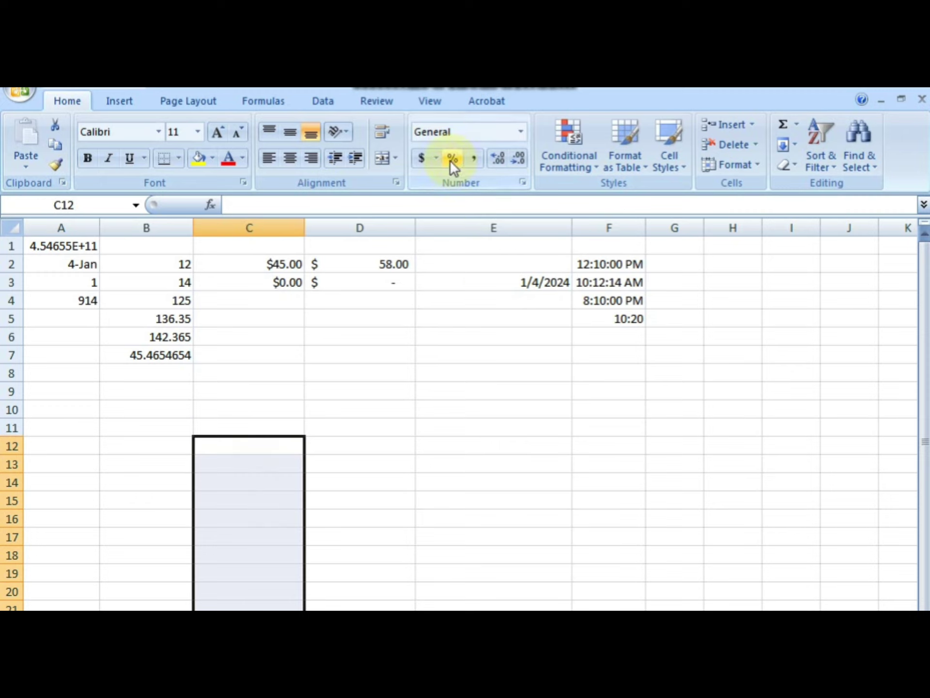
click(520, 132)
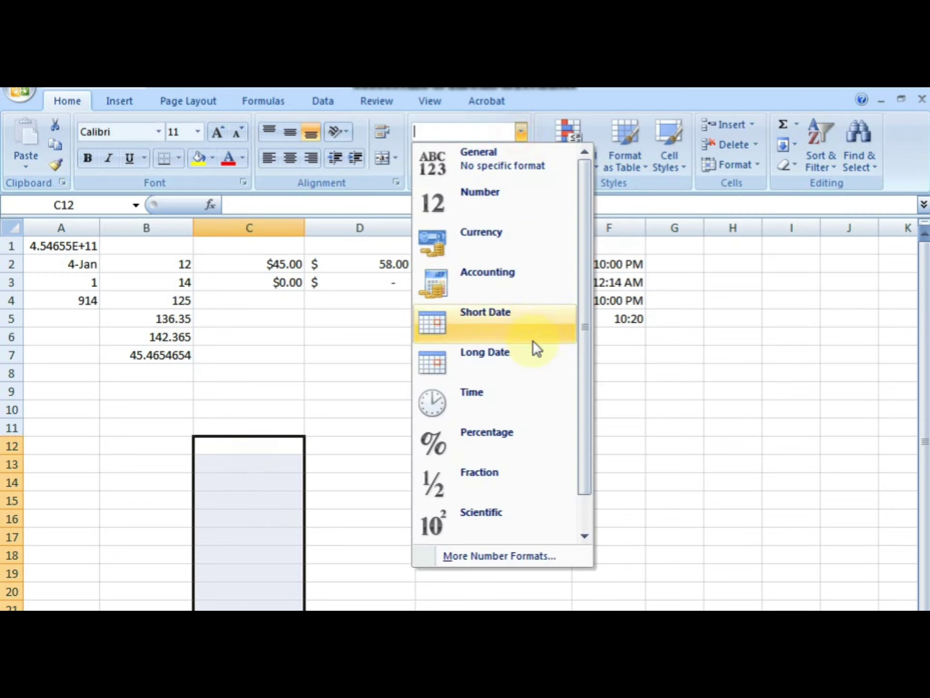
click(499, 436)
Enter 1, 2, 3, 5 and 10 into C12:C16 as percentages.
click(241, 439)
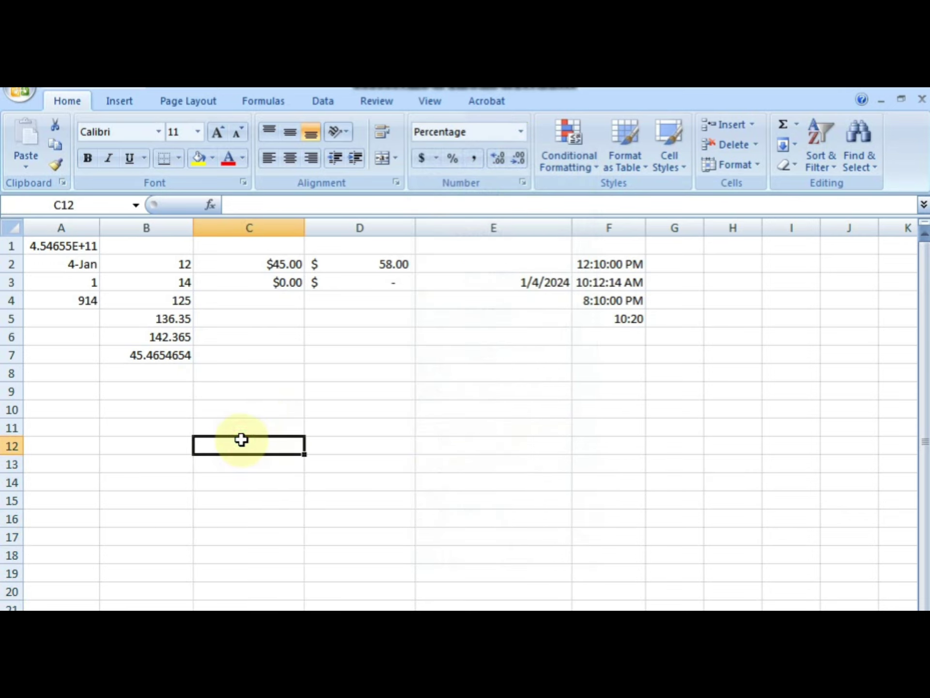
text(1)
key(Return)
text(2)
key(Return)
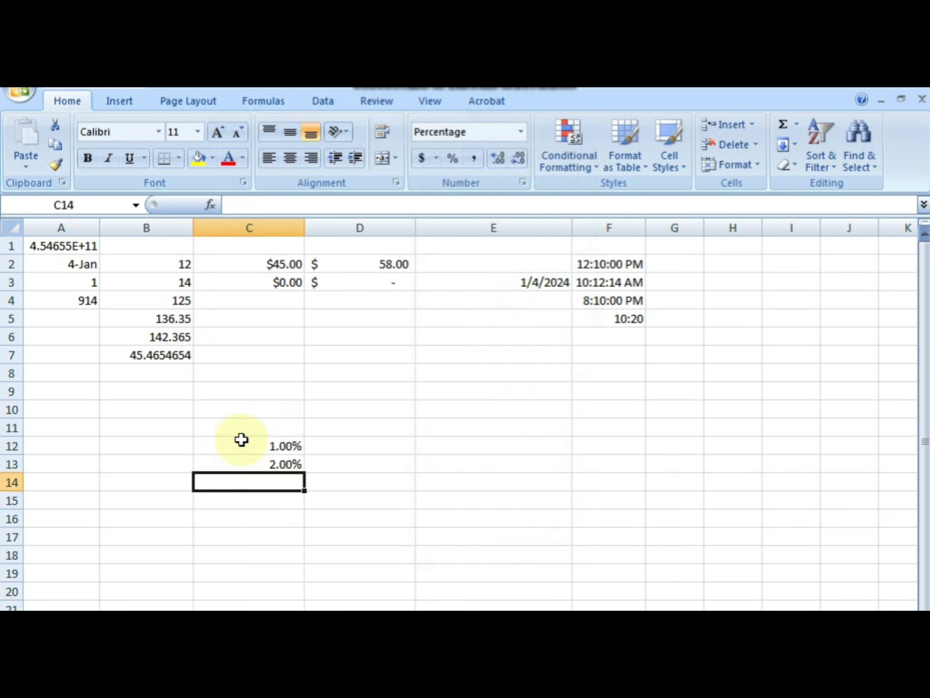
text(3)
key(Return)
text(5)
key(Return)
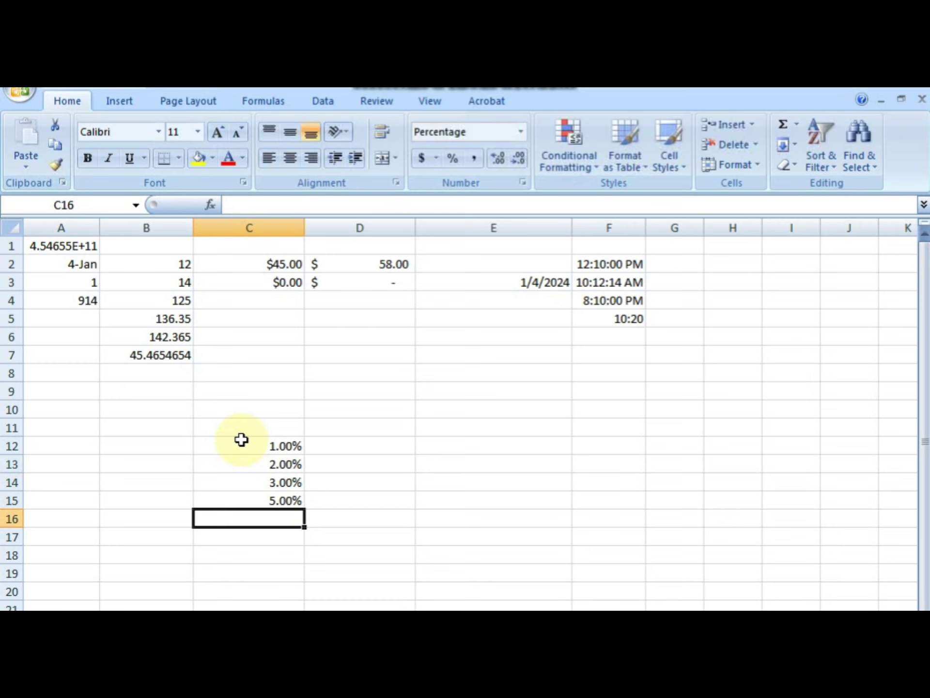
text(10)
key(Return)
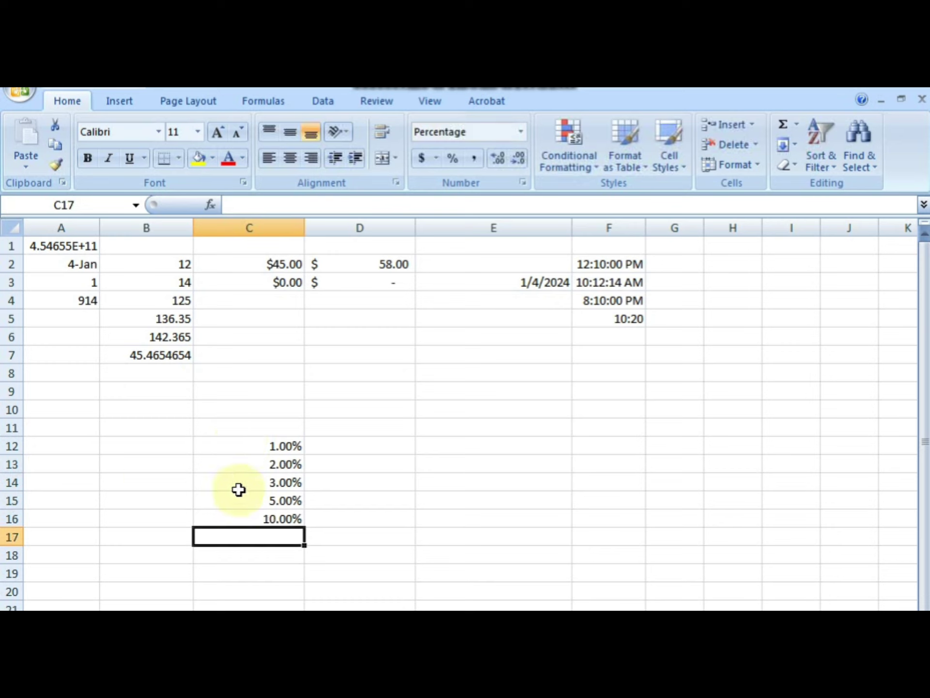
Remove both decimal places from the percentages in C12:C16.
drag(289, 442, 281, 517)
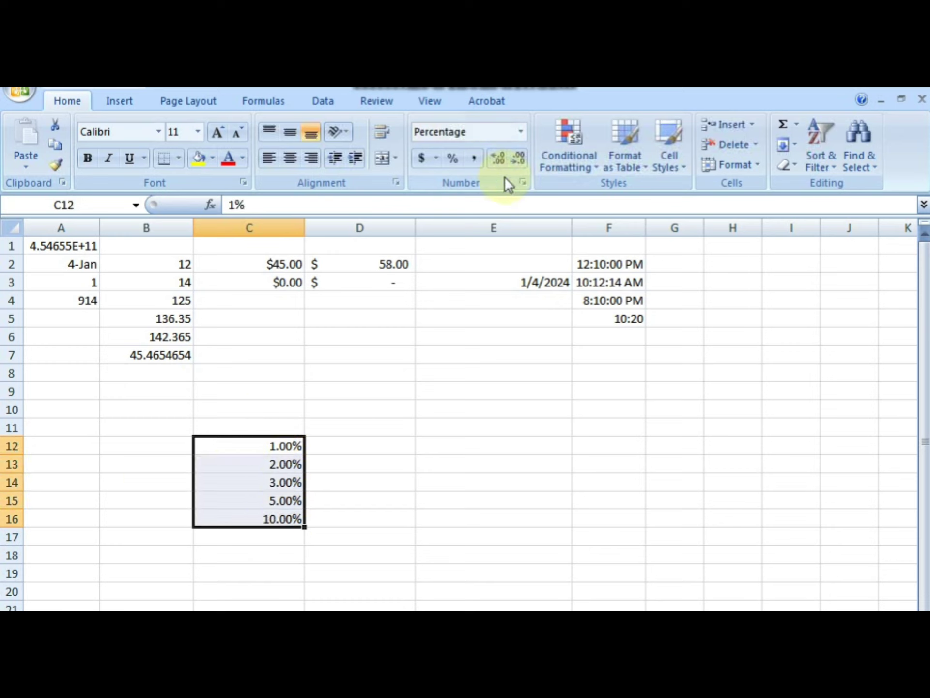
click(520, 158)
click(520, 158)
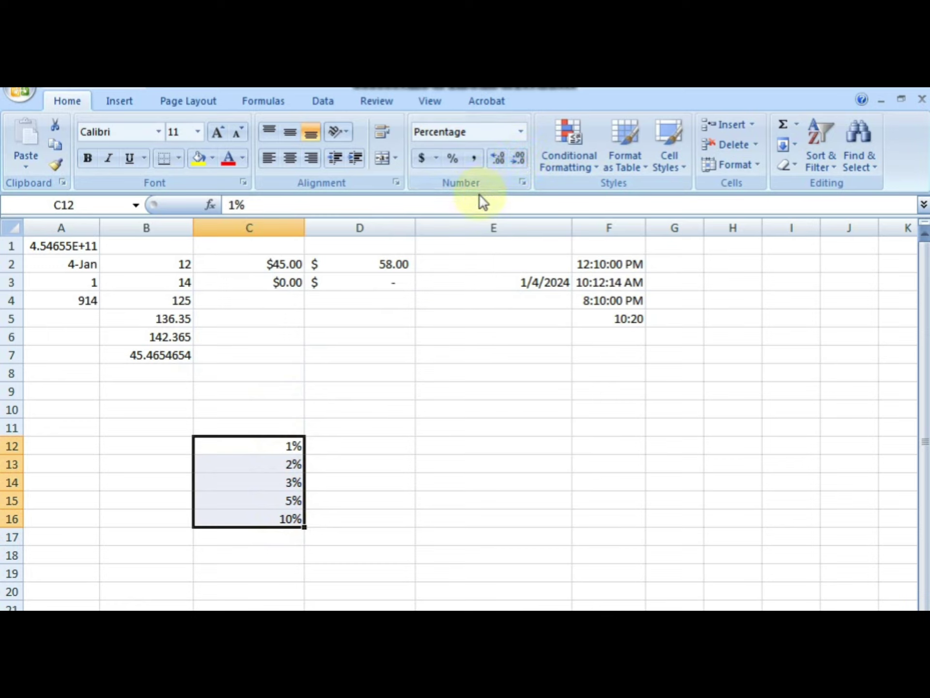
Enter 500, 600 and 720 into cells D12:D14.
click(365, 437)
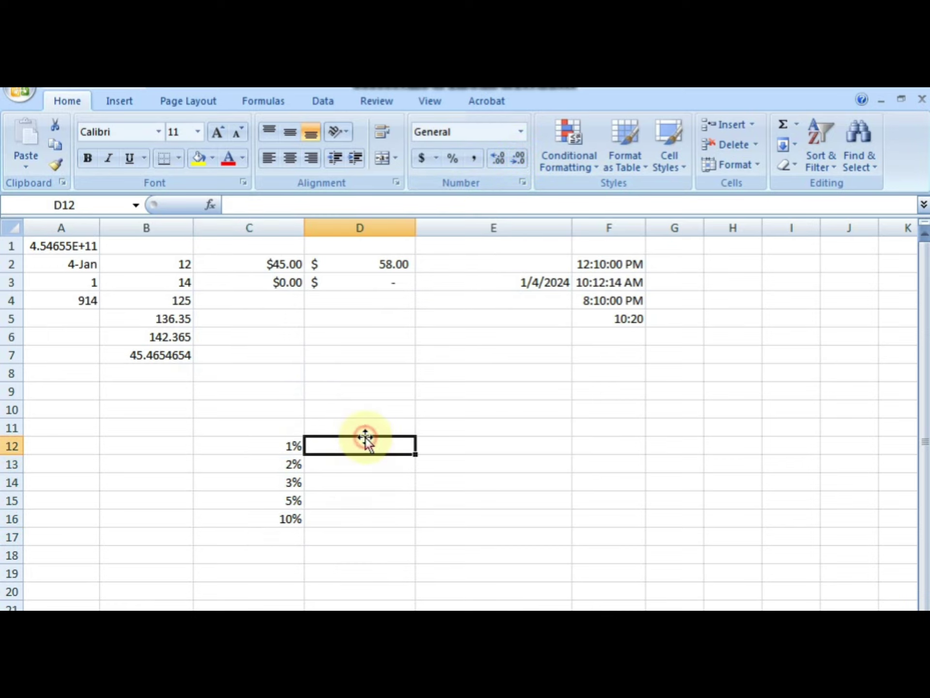
text(500)
key(Return)
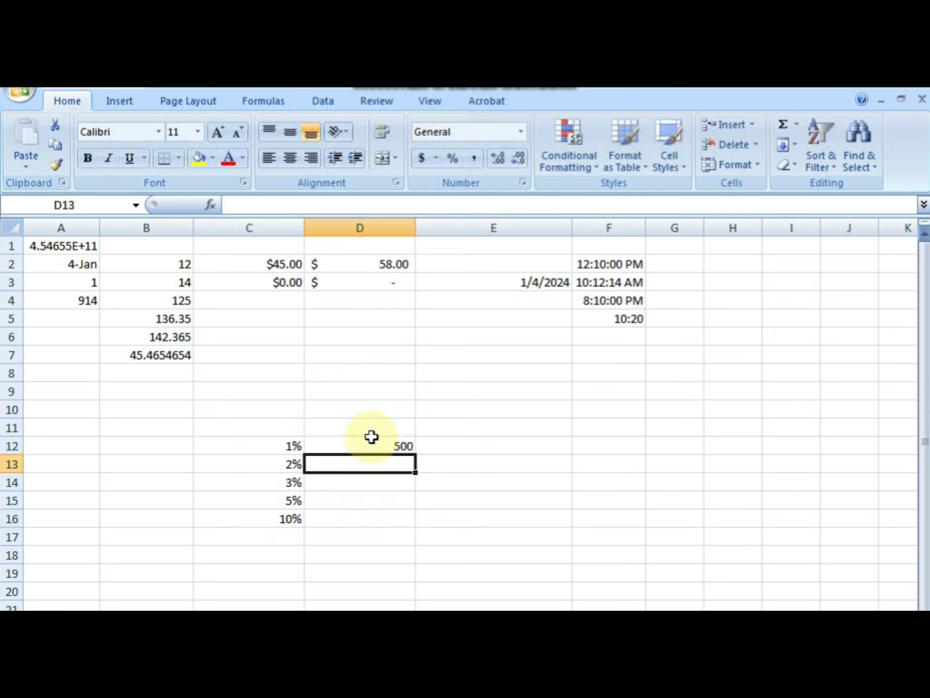
text(600)
key(Return)
text(7)
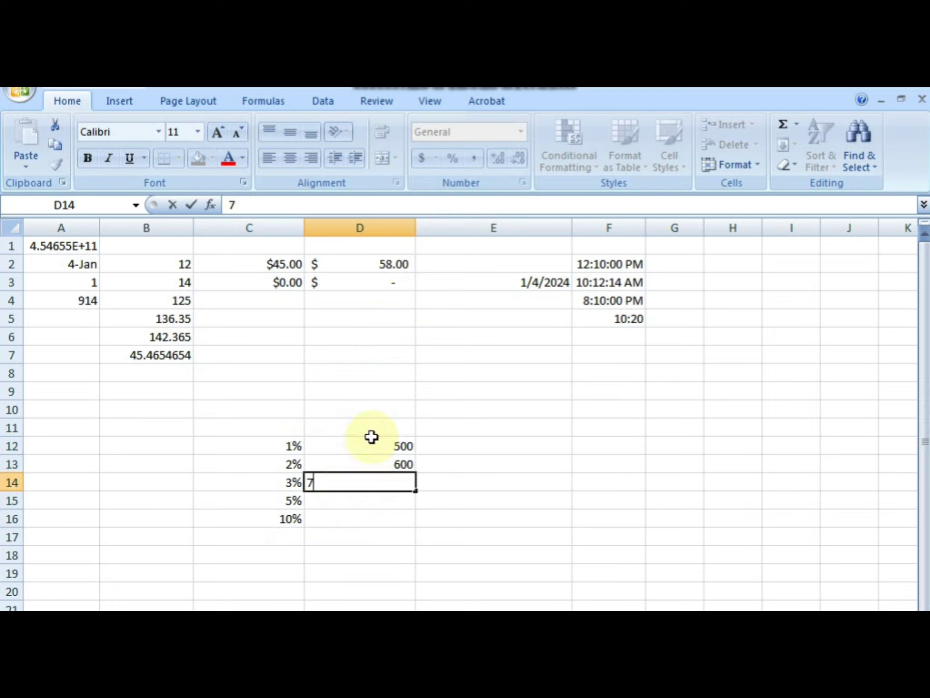
text(20)
key(Return)
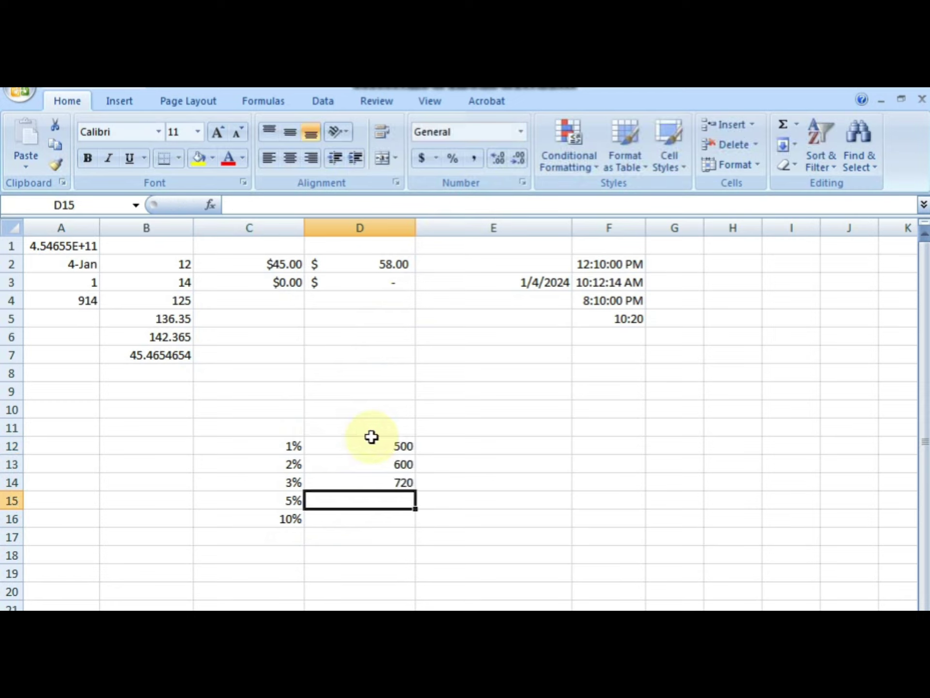
Apply Percent Style to D12:D14, showing 50000%, 60000% and 72000%.
drag(371, 438, 387, 482)
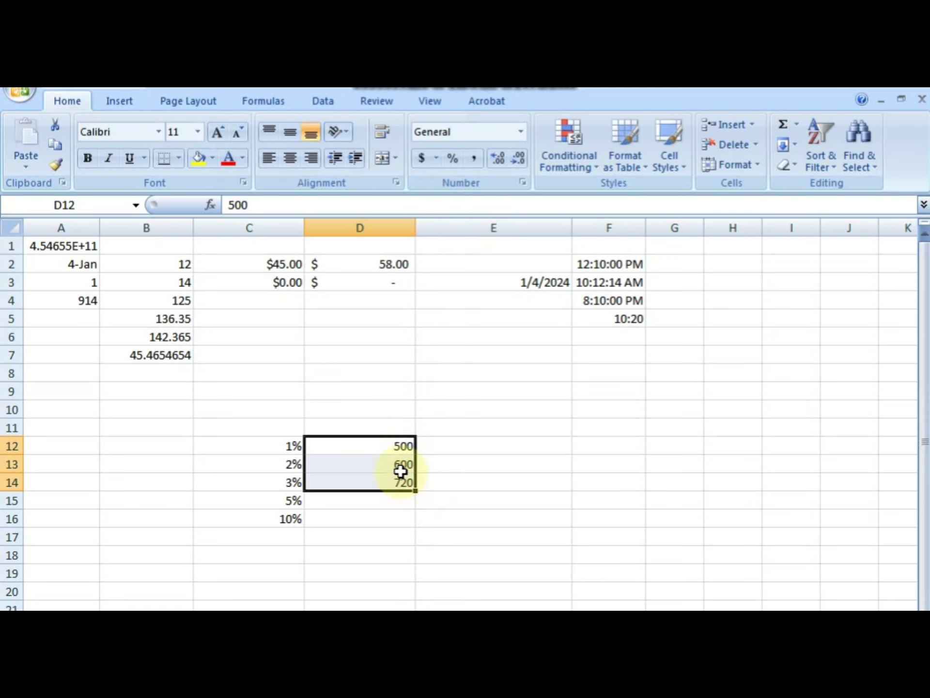
click(401, 465)
click(398, 444)
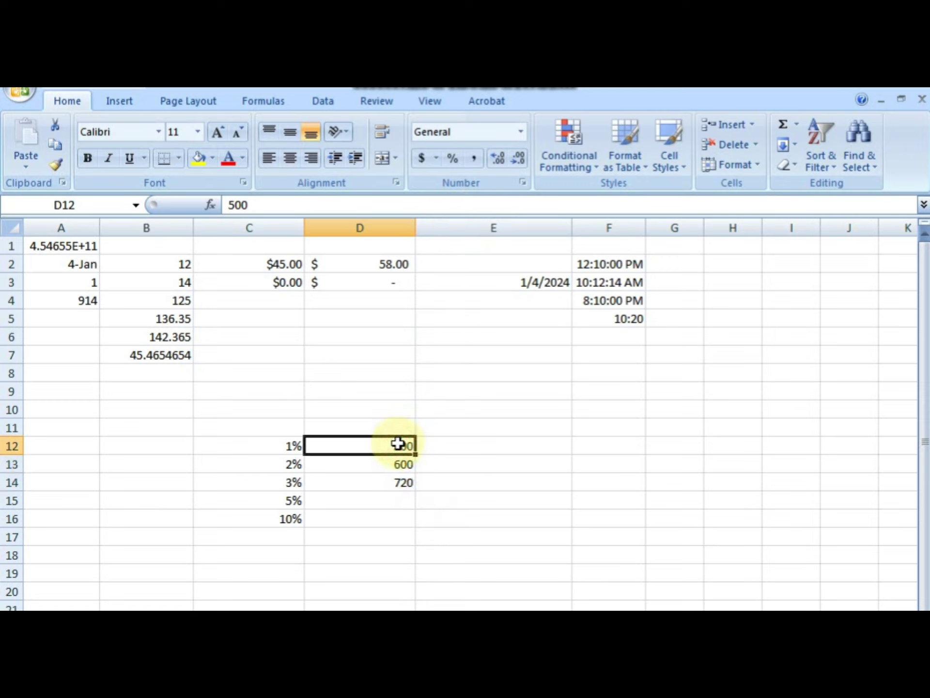
drag(398, 443, 394, 479)
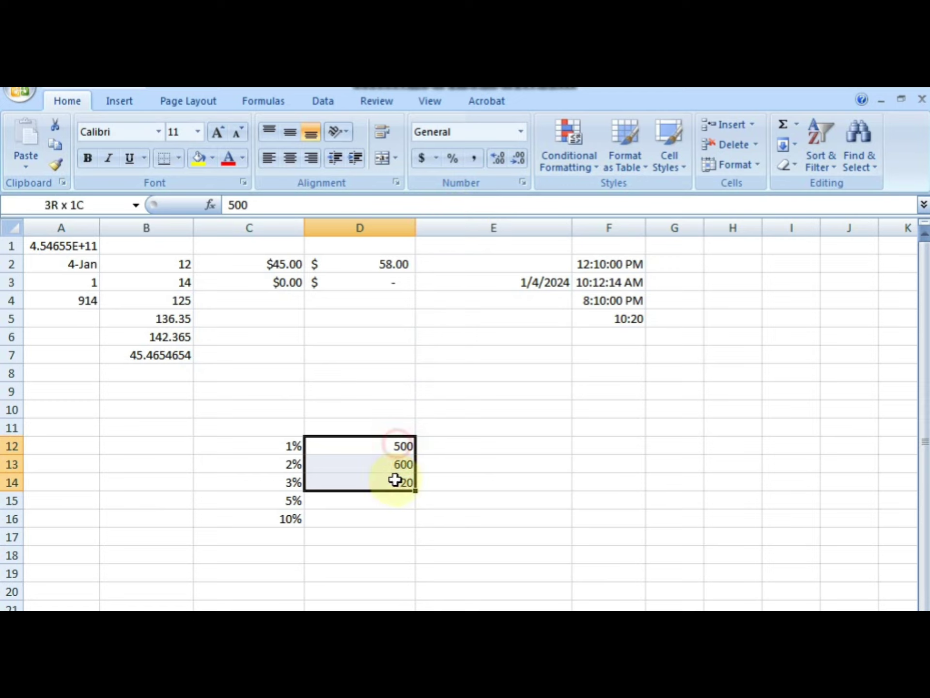
click(453, 158)
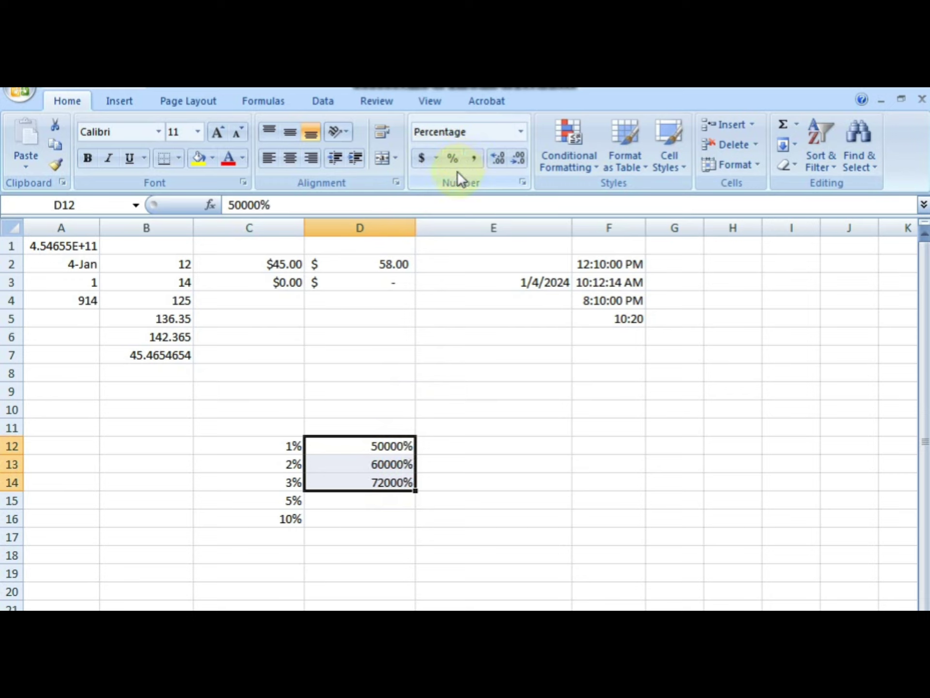
click(493, 427)
click(520, 131)
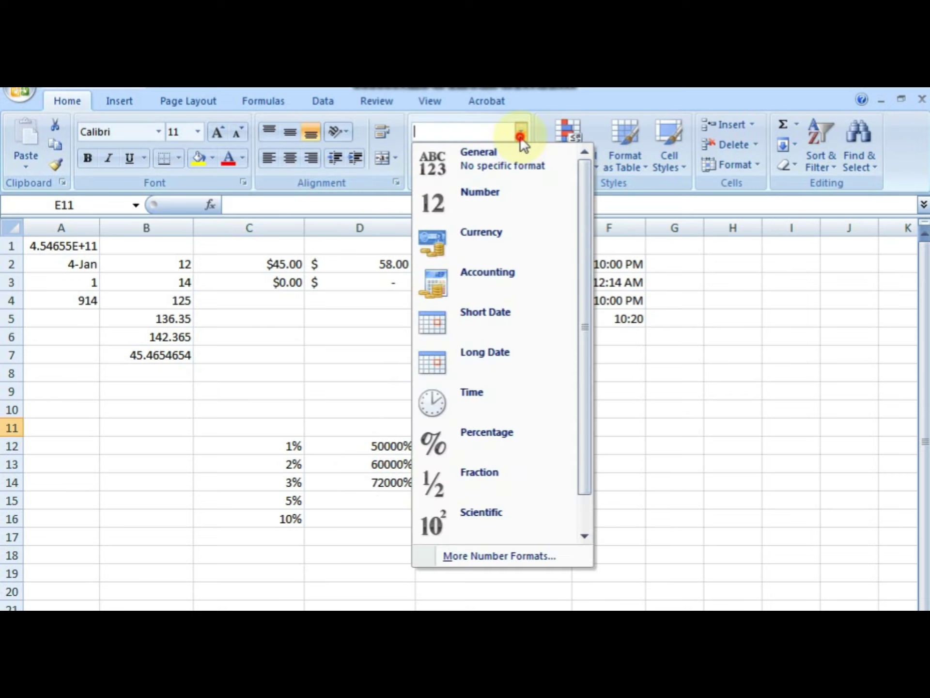
Enter the value 0.2 in cell B13.
click(600, 432)
click(146, 458)
text(1)
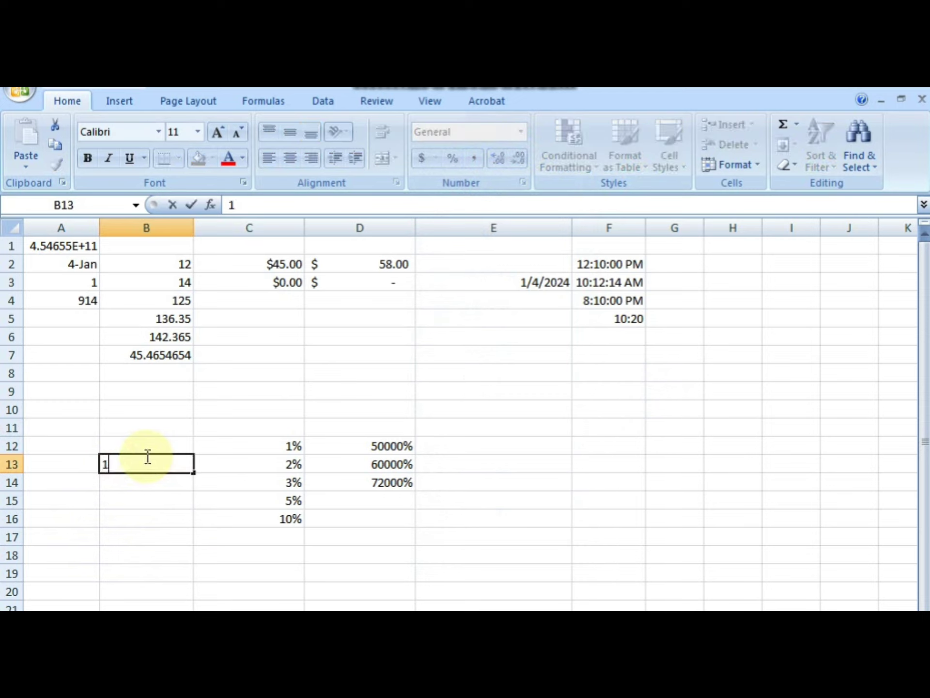
text(/)
key(BackSpace)
key(BackSpace)
key(Escape)
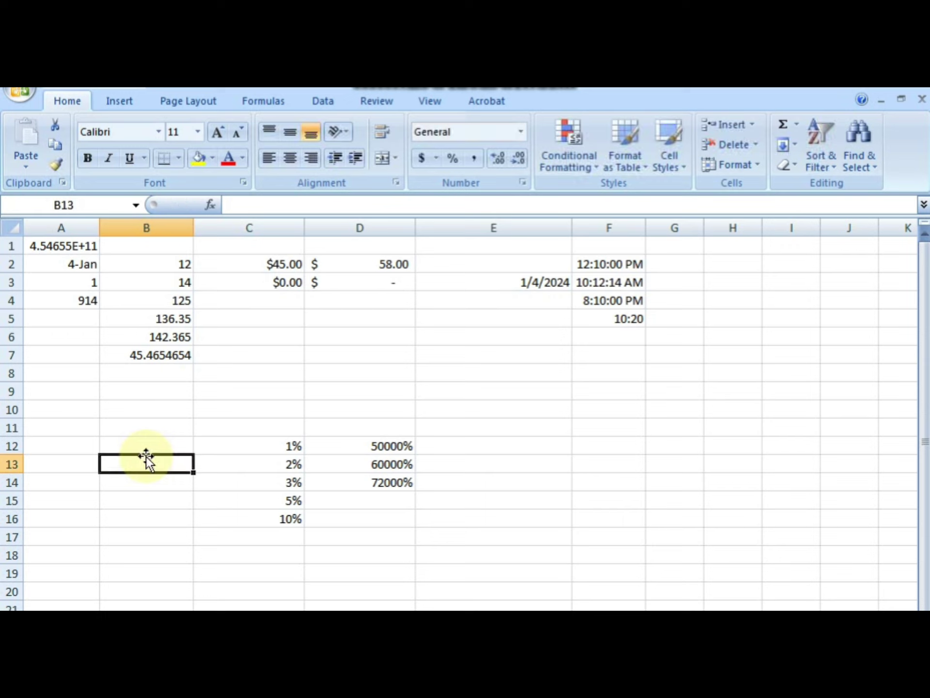
text(0.2)
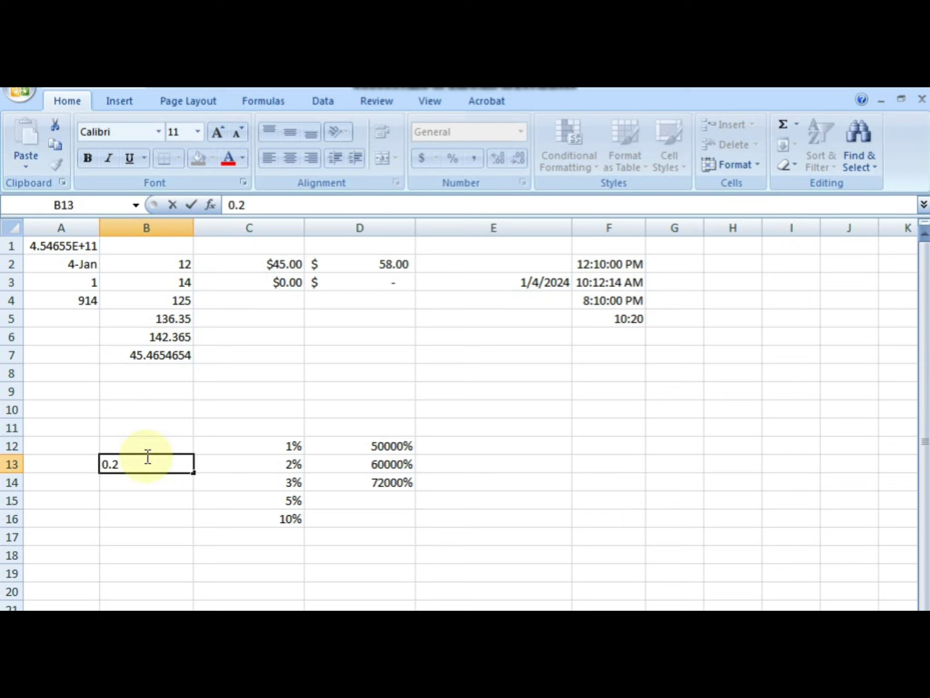
key(Return)
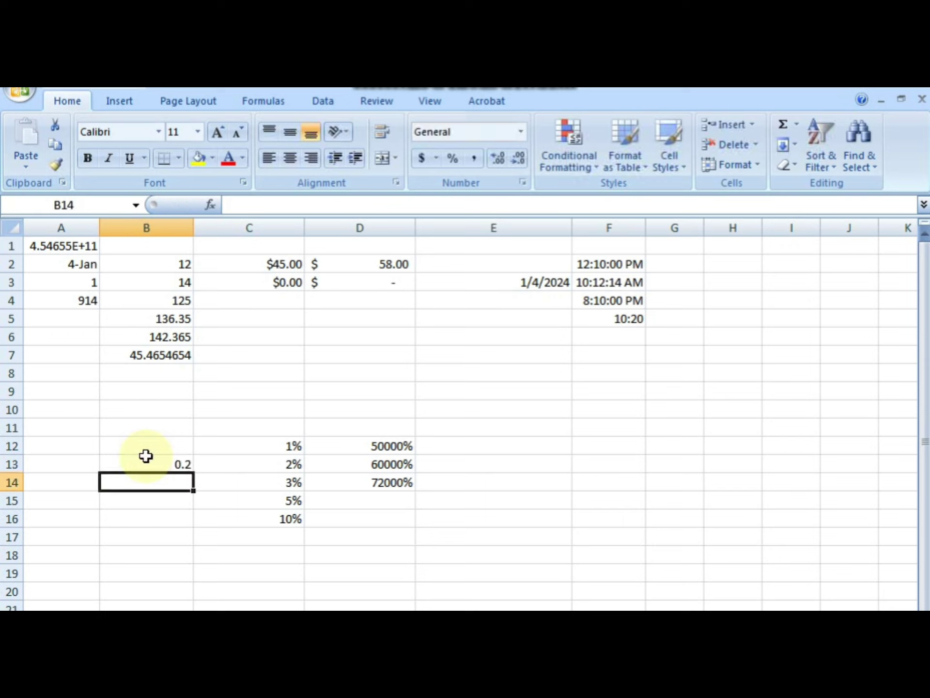
Apply the Fraction format to B13 so it displays 1/5.
click(146, 455)
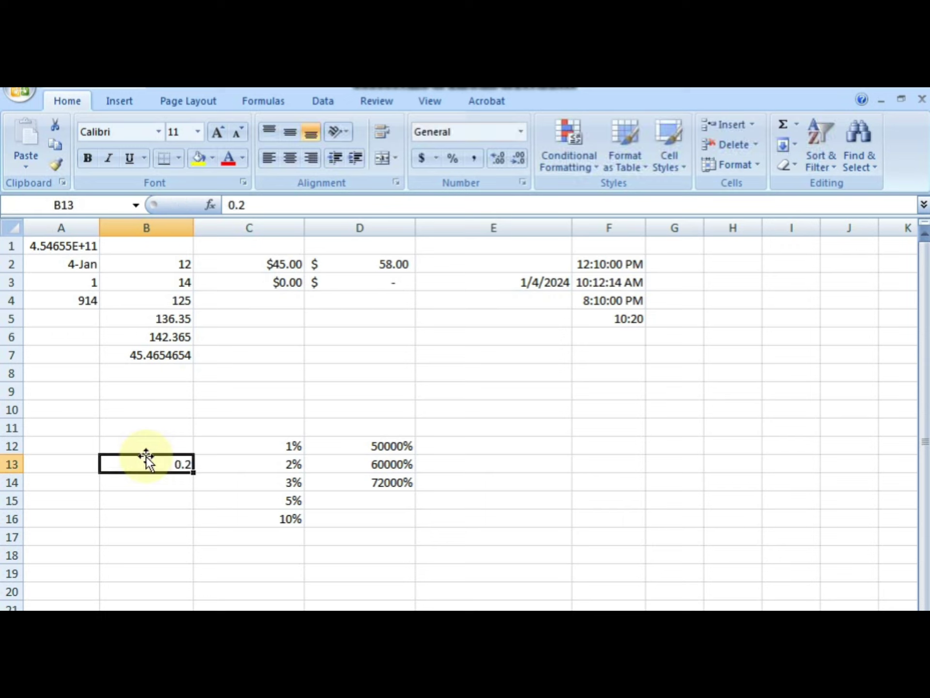
click(521, 132)
click(474, 479)
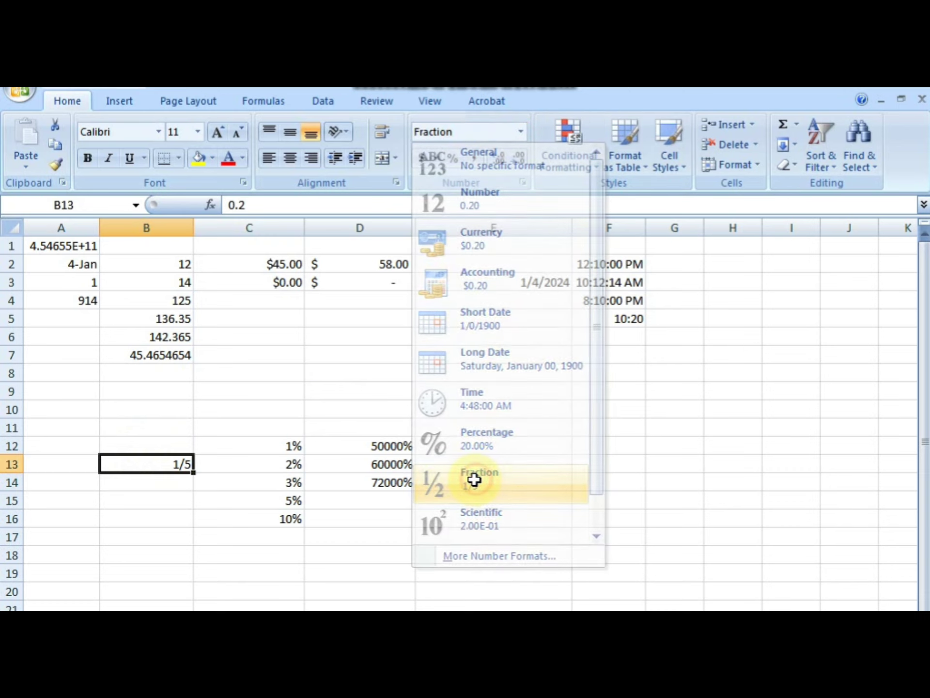
click(162, 502)
click(168, 469)
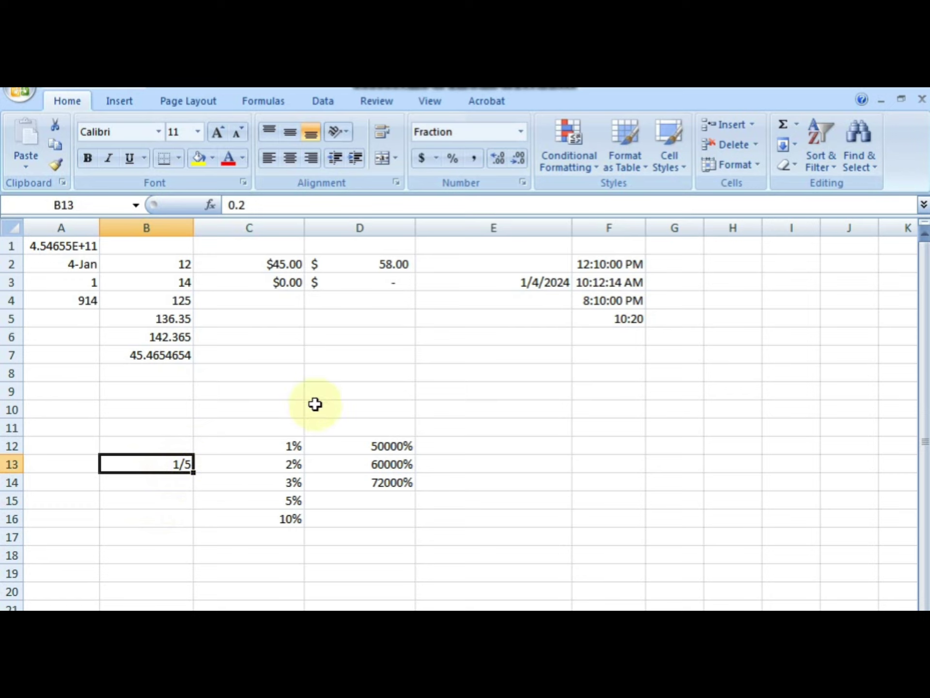
click(521, 131)
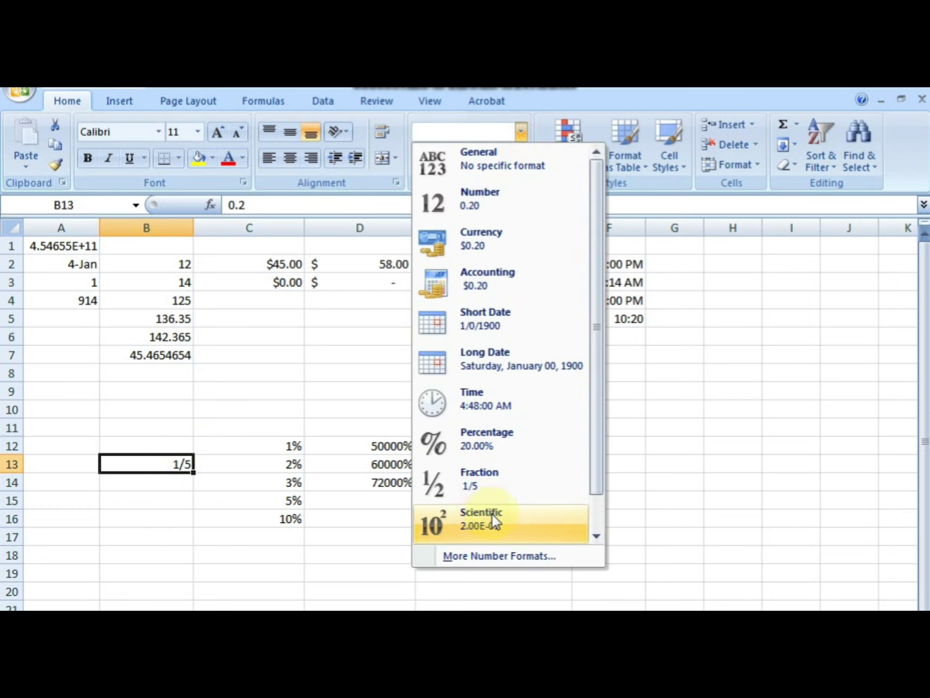
click(233, 405)
click(63, 247)
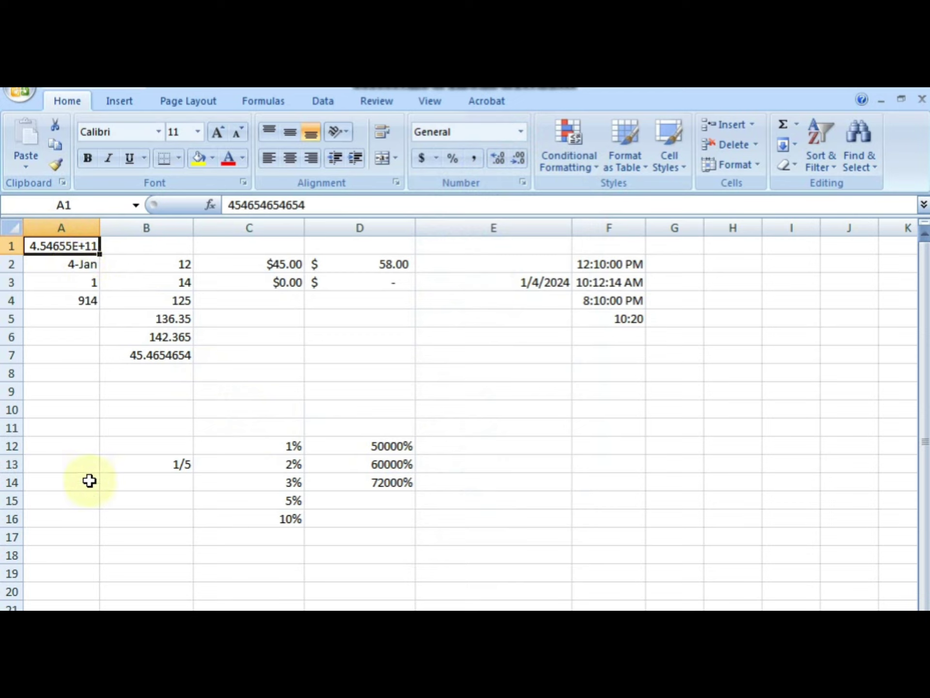
Enter 456465 in A14 and format it as Scientific, showing 4.56E+05.
click(72, 484)
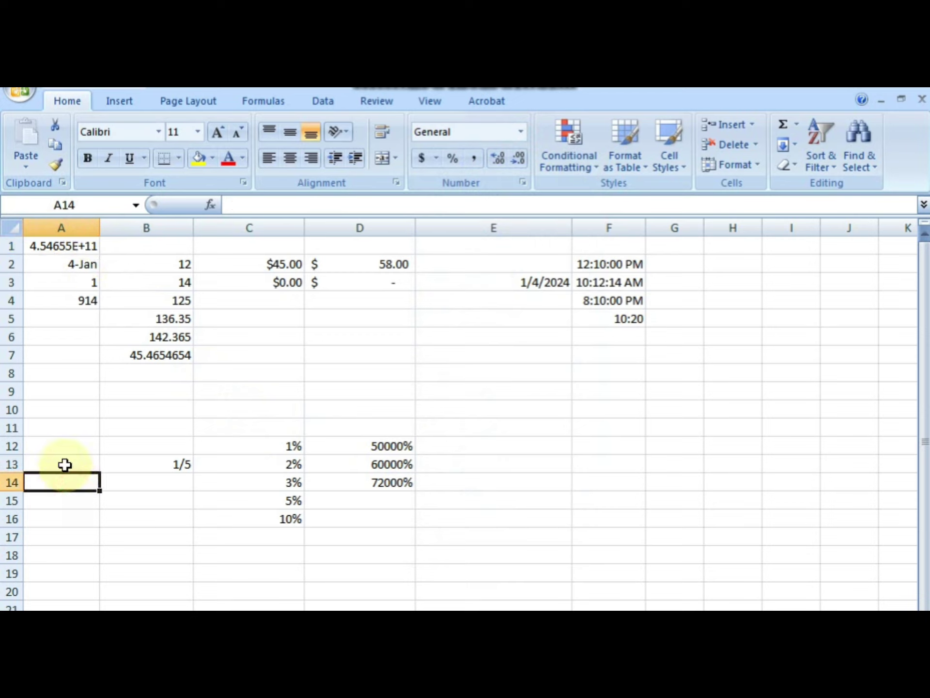
text(456465)
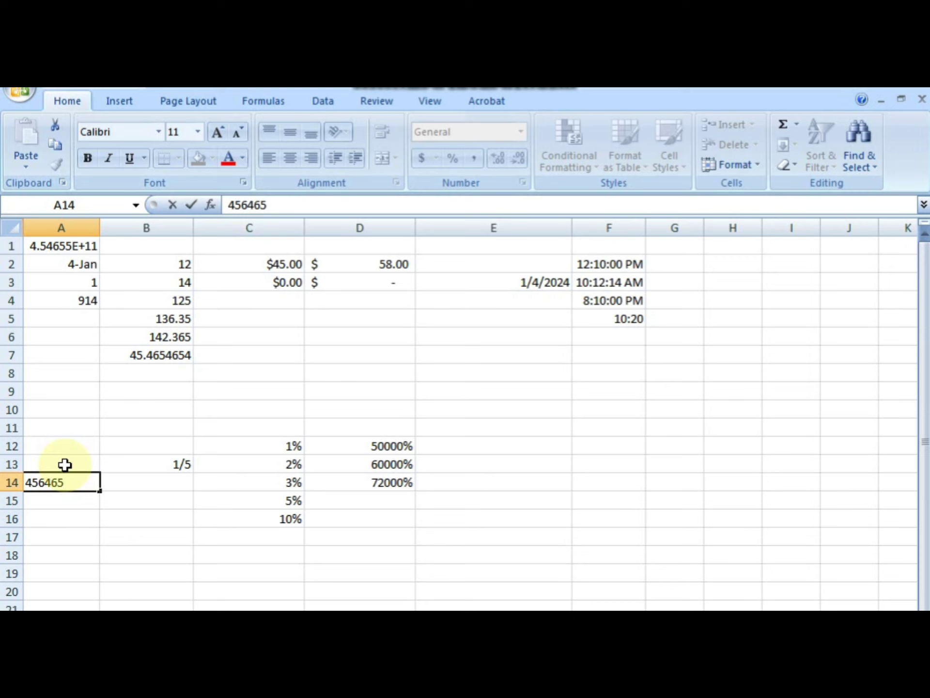
key(Return)
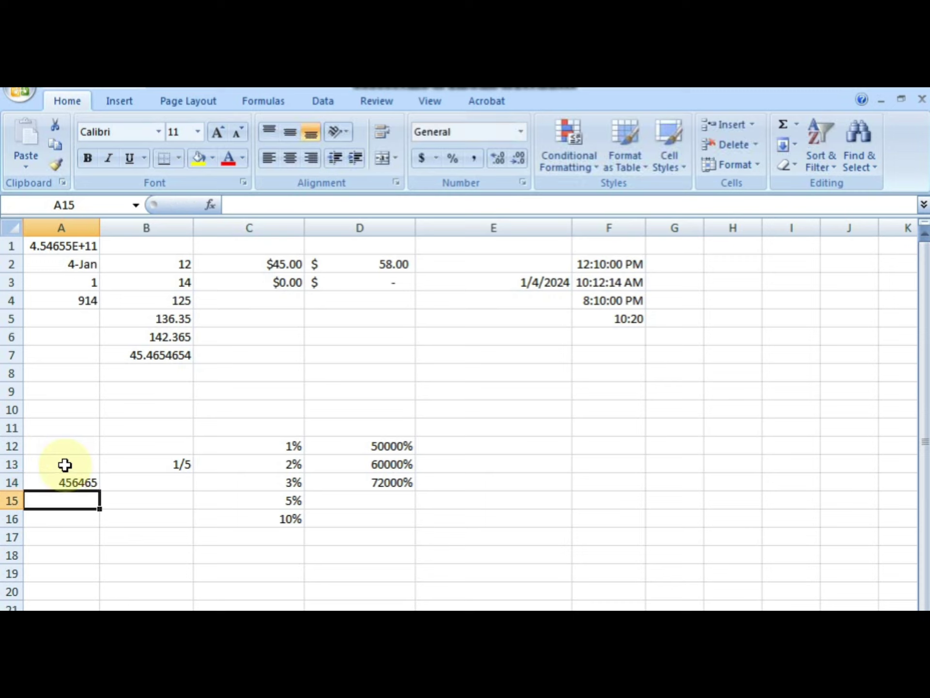
key(Up)
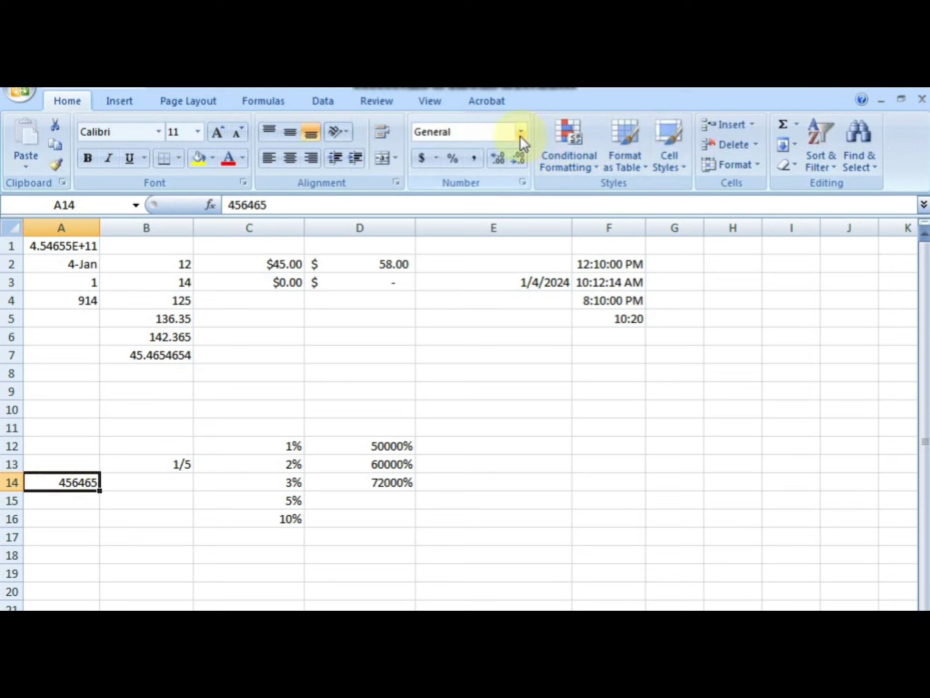
click(520, 131)
click(496, 526)
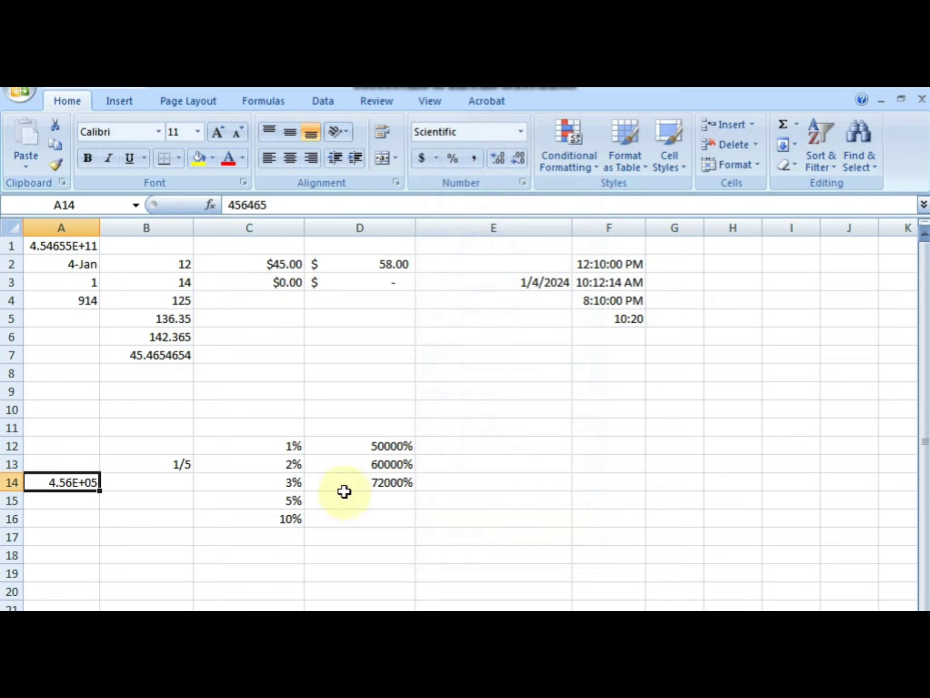
Inspect the values stored in cells A2, A3 and A4.
click(83, 266)
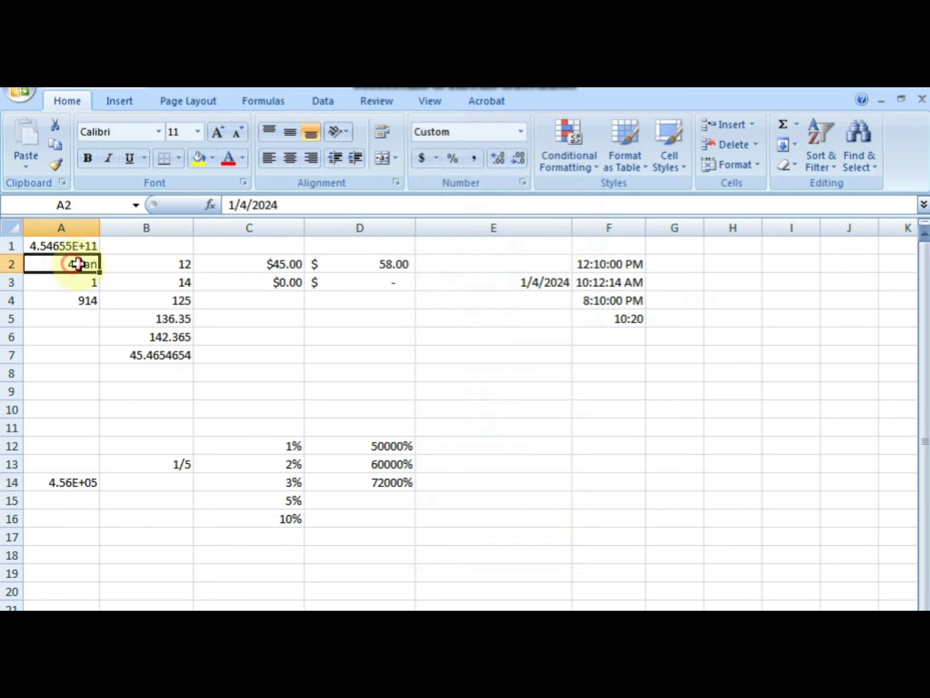
click(86, 282)
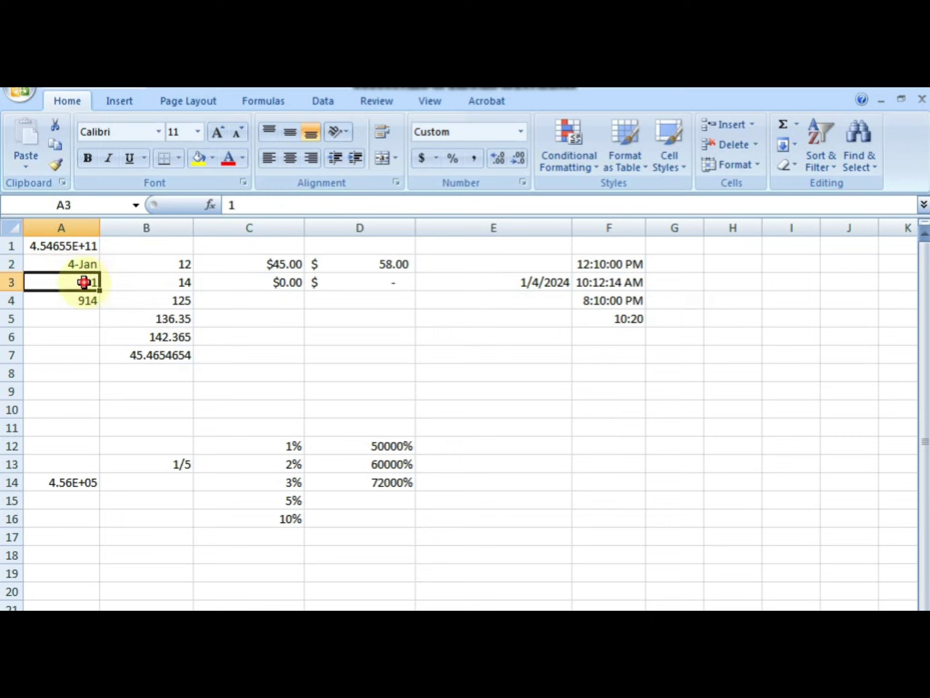
click(65, 299)
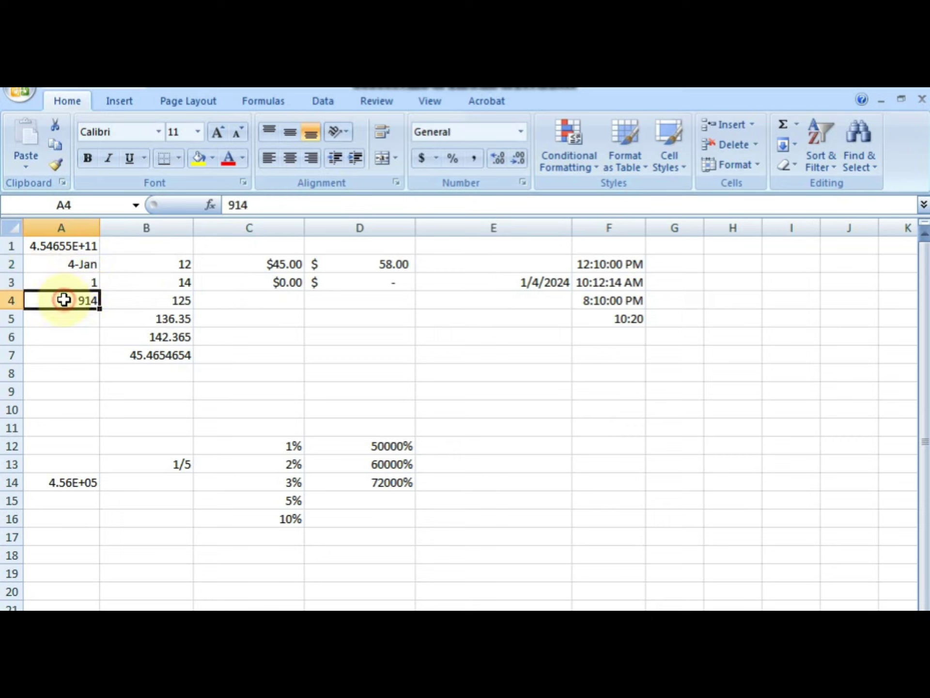
Apply the Text format to cells A16:A21.
click(66, 547)
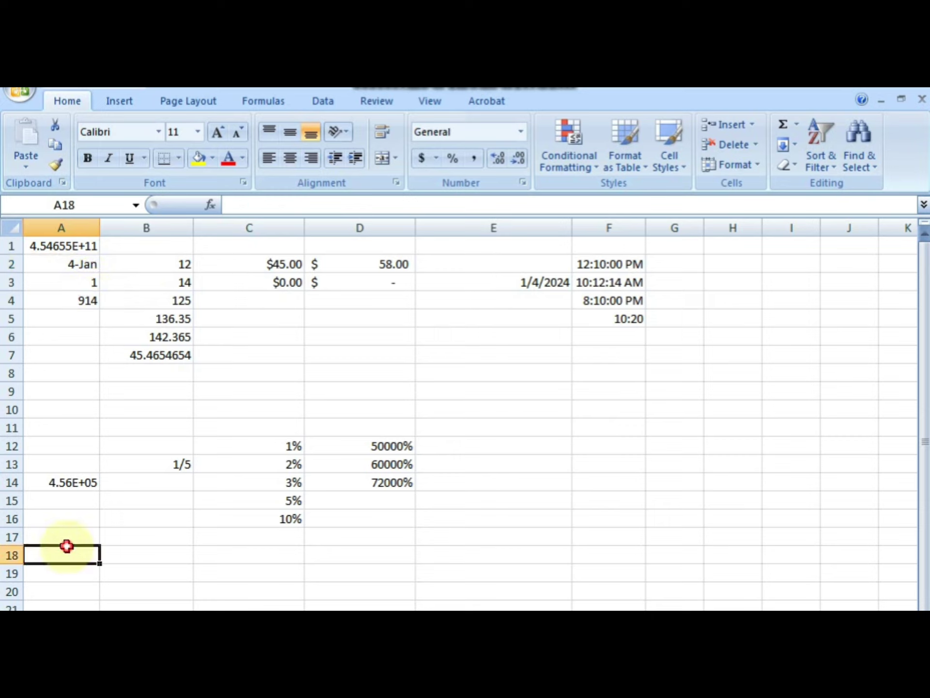
drag(68, 518, 68, 604)
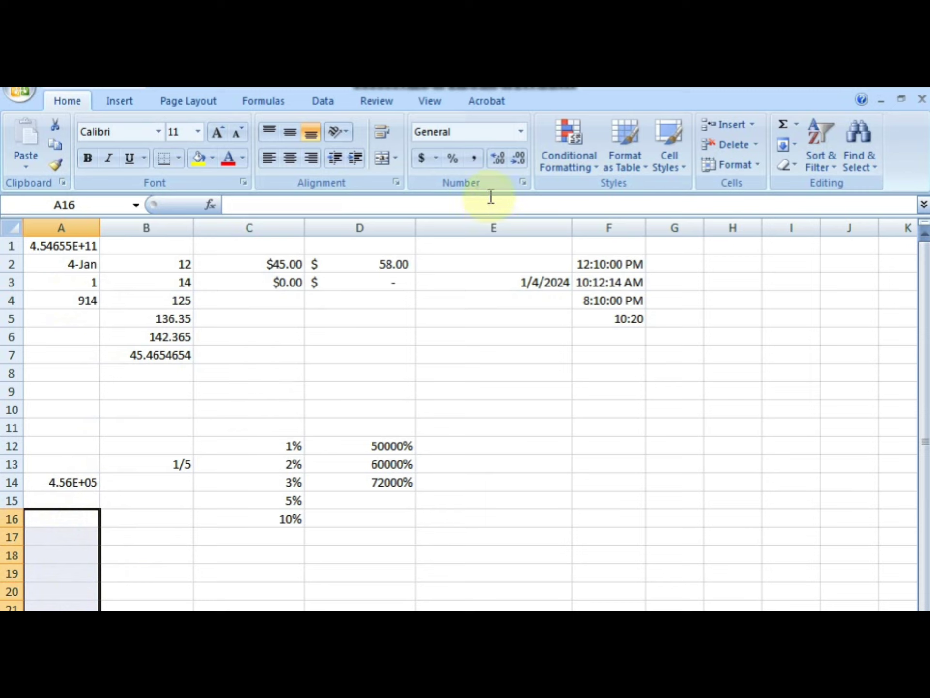
click(521, 132)
drag(582, 187, 584, 251)
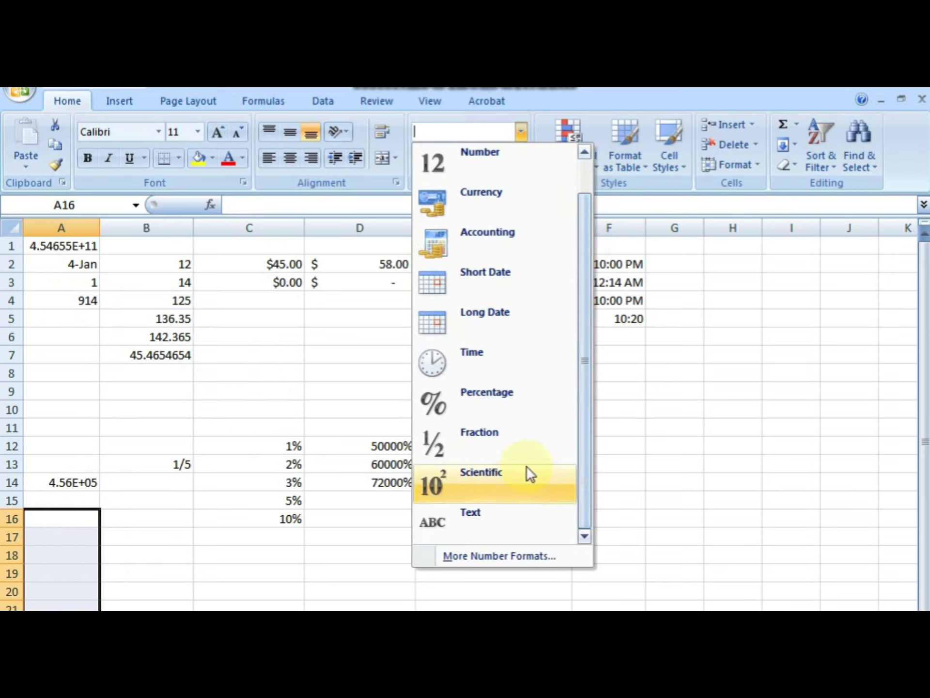
click(458, 527)
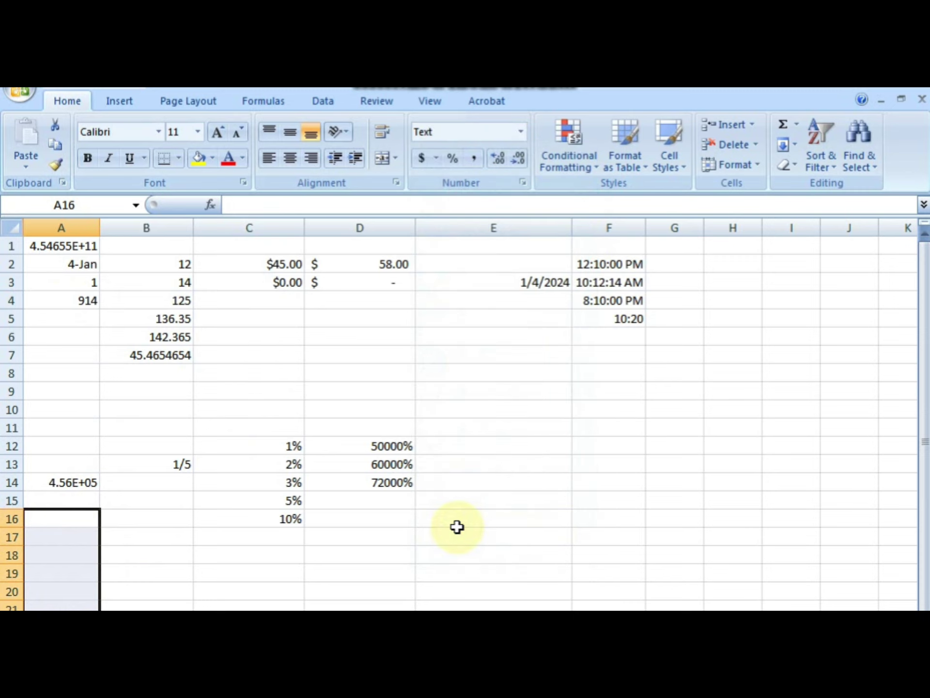
click(52, 523)
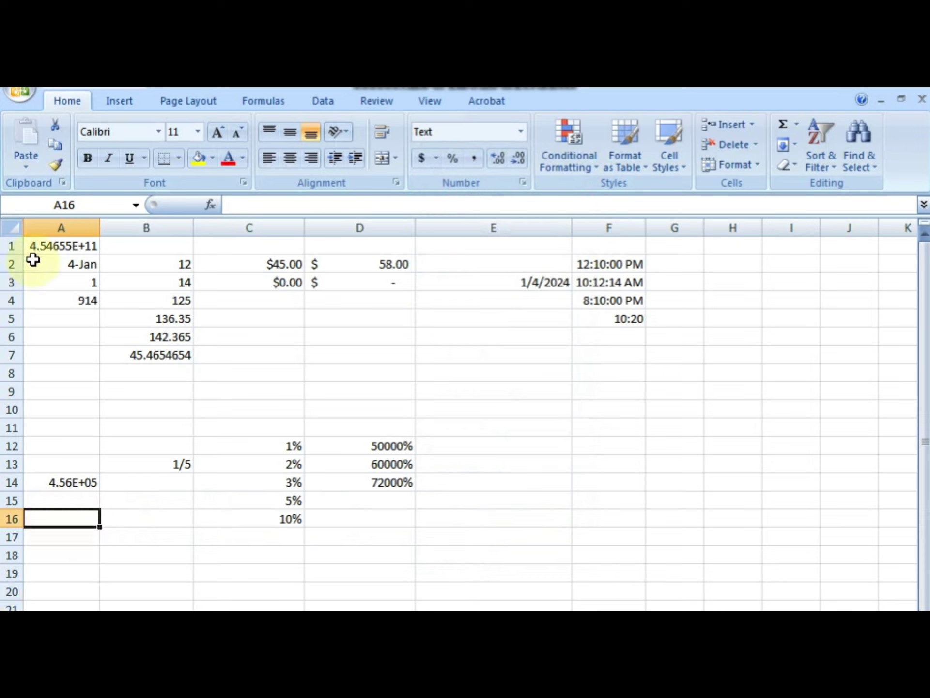
text(9874584)
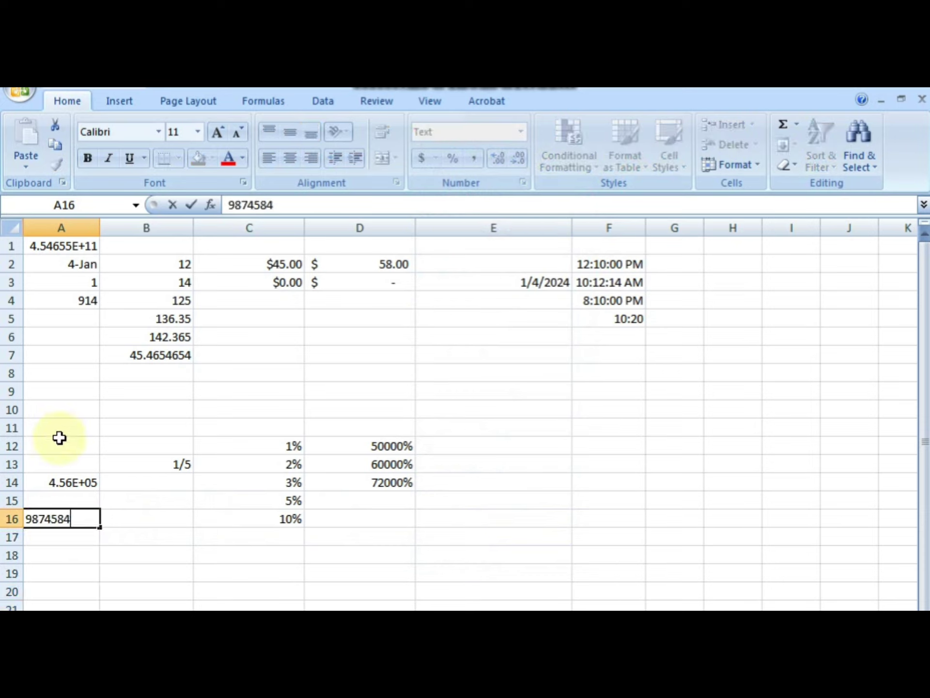
text(654564546544554454)
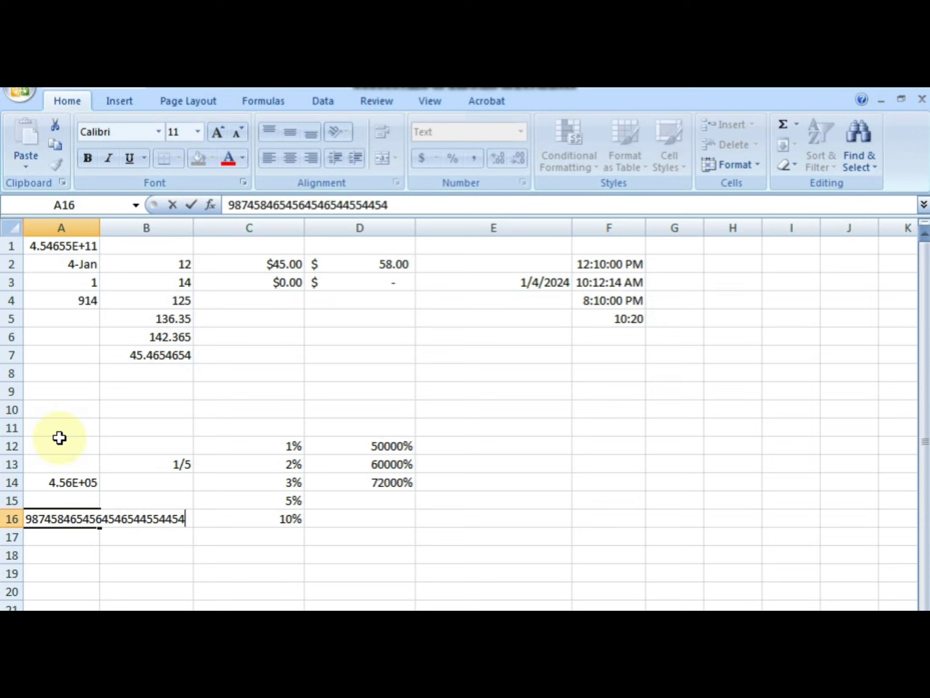
key(Return)
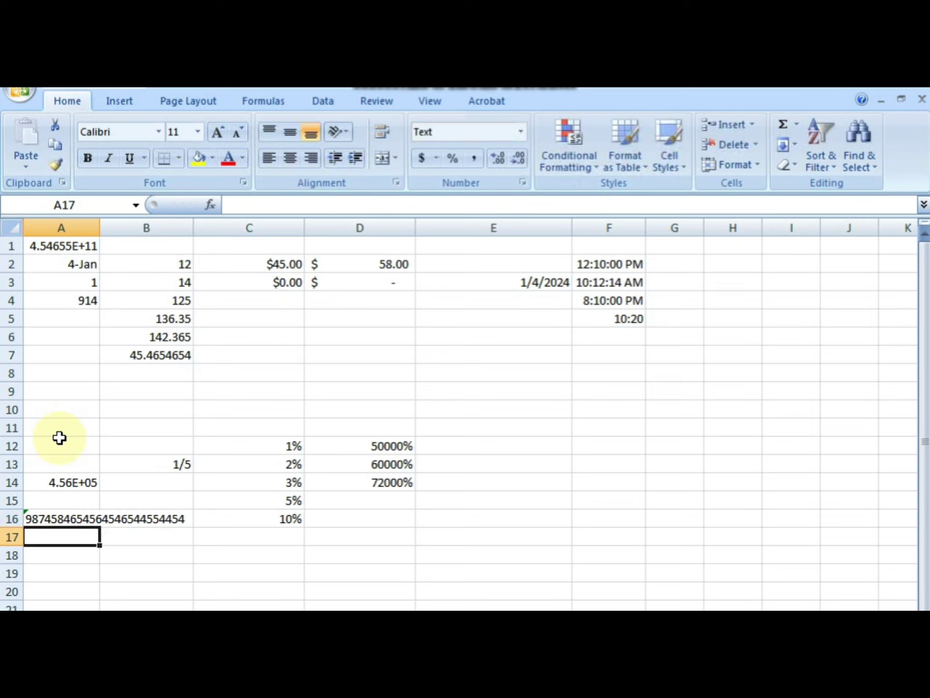
text(000)
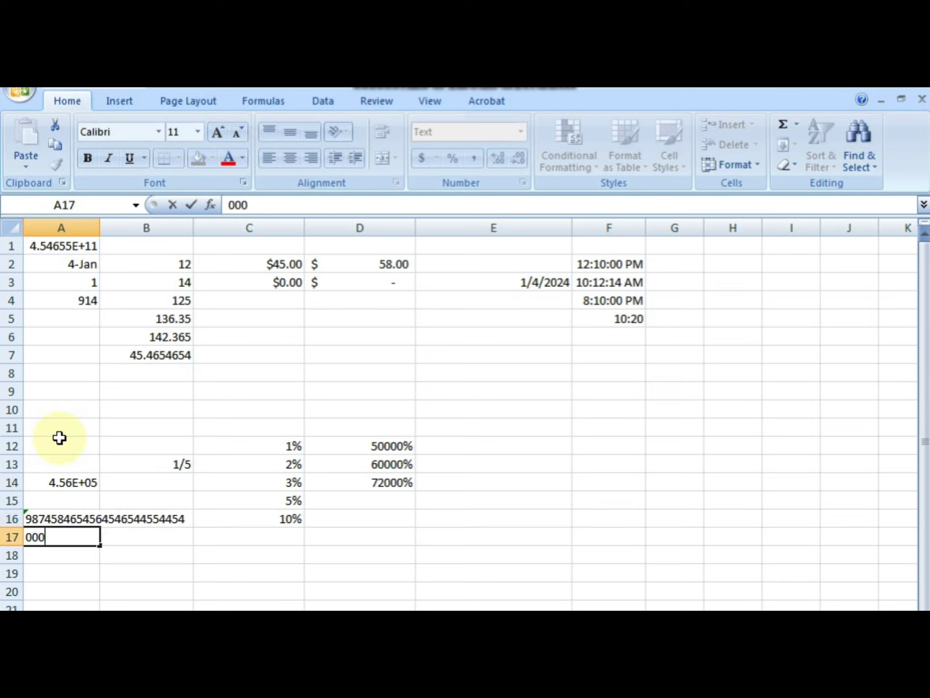
text(111111)
key(Return)
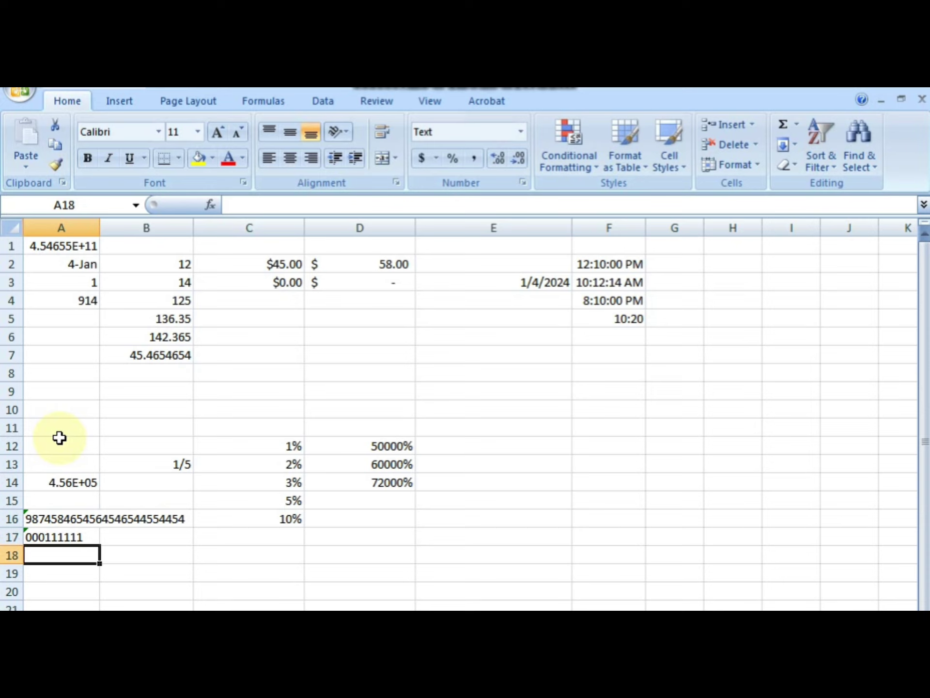
text(+)
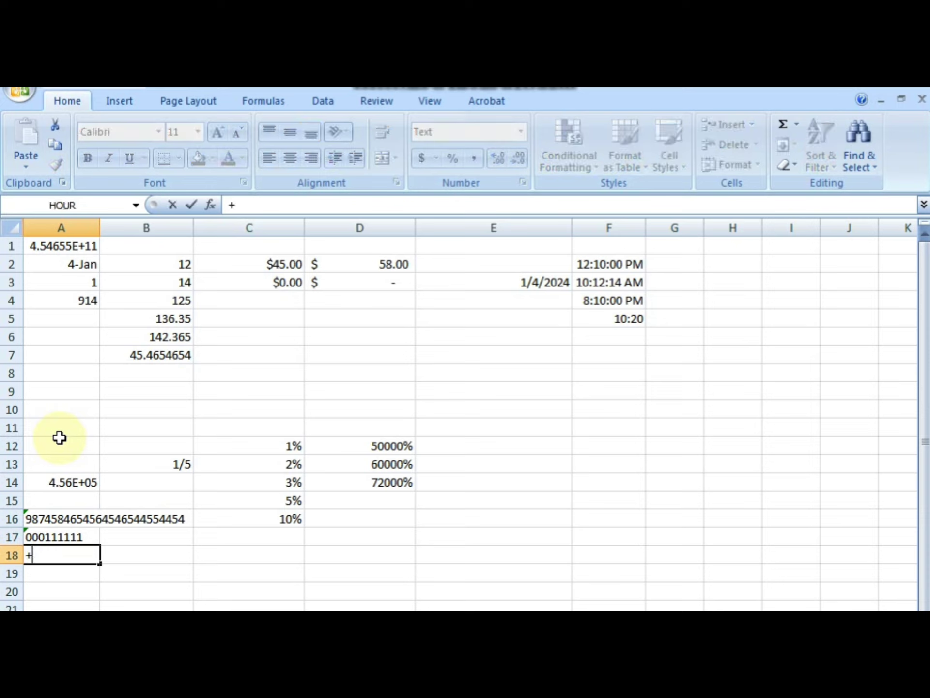
text(91)
key(Return)
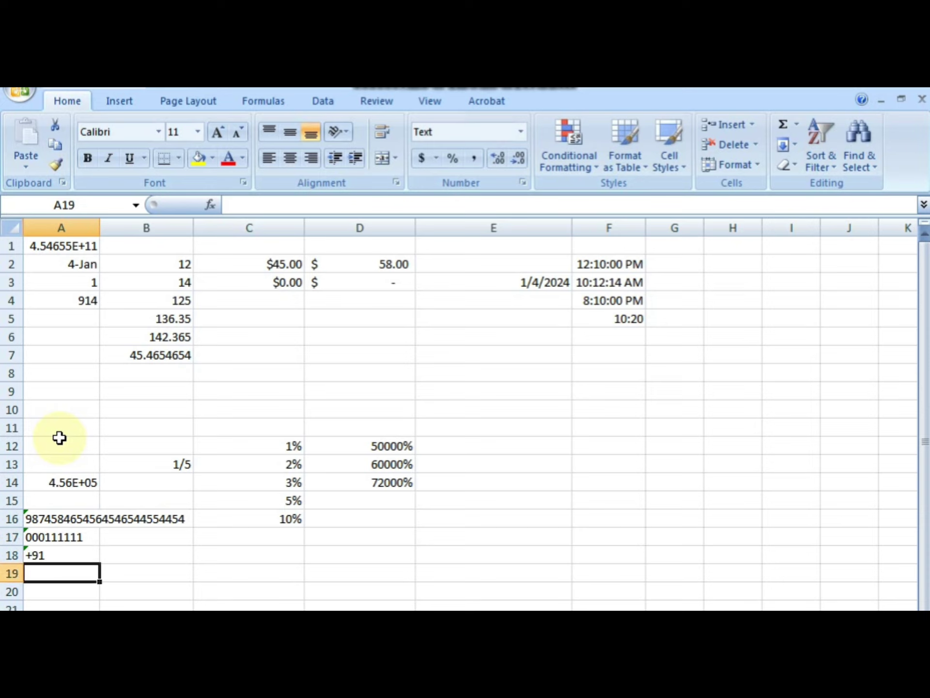
text(1/)
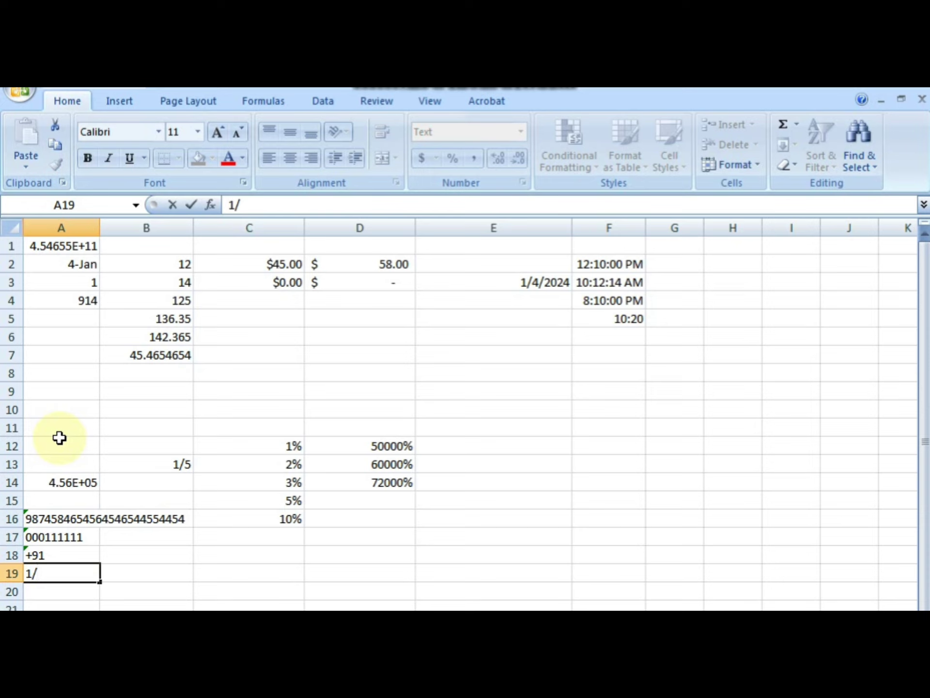
text(4)
key(Return)
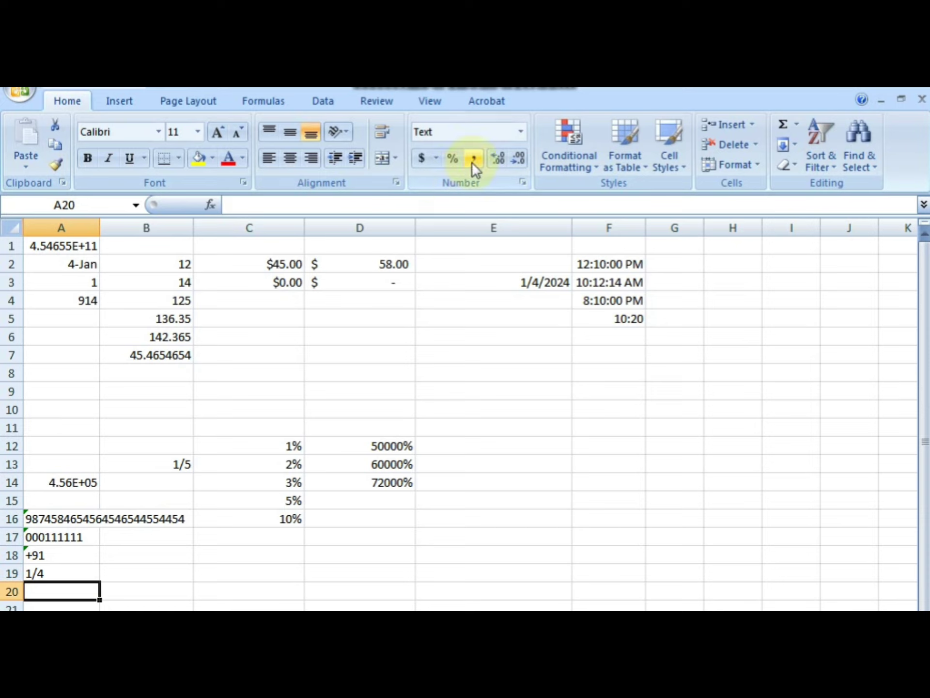
Enter 10250 in E13 and show it in Comma Style as 10,250 without decimals.
click(503, 431)
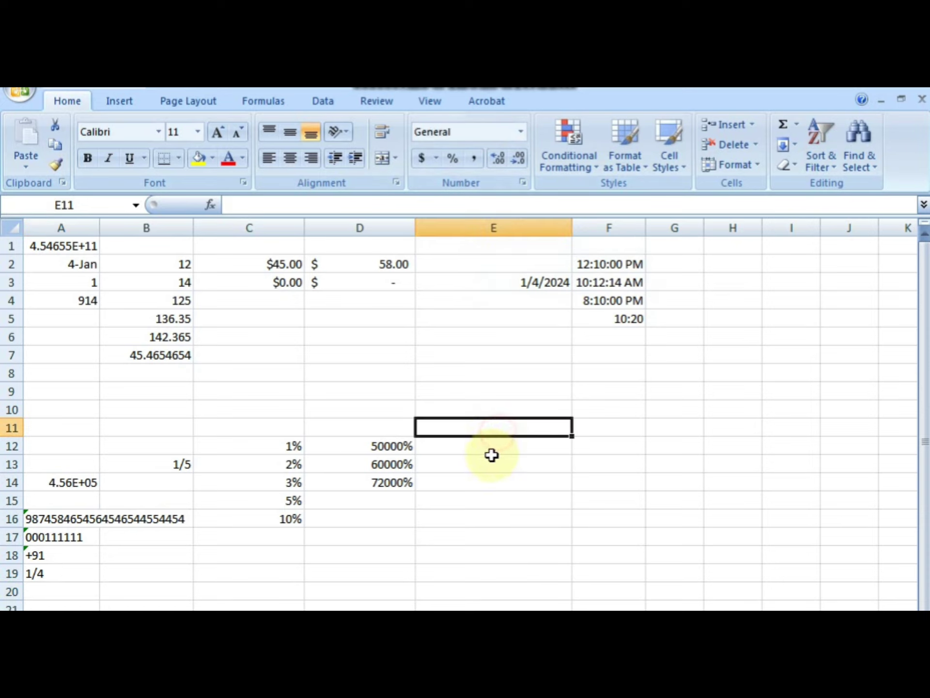
click(493, 458)
text(1)
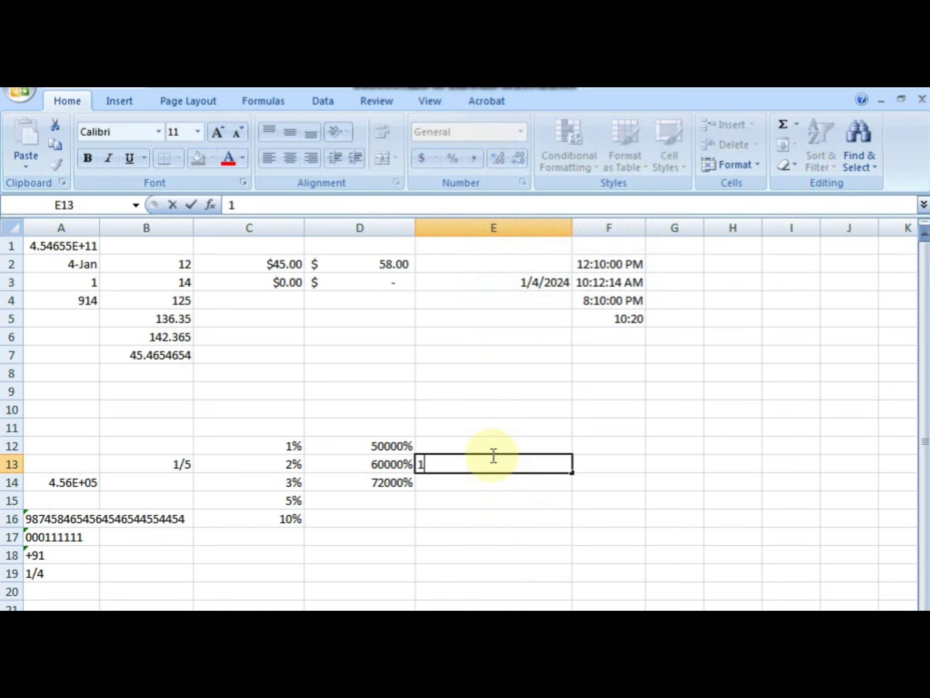
text(0250)
key(Return)
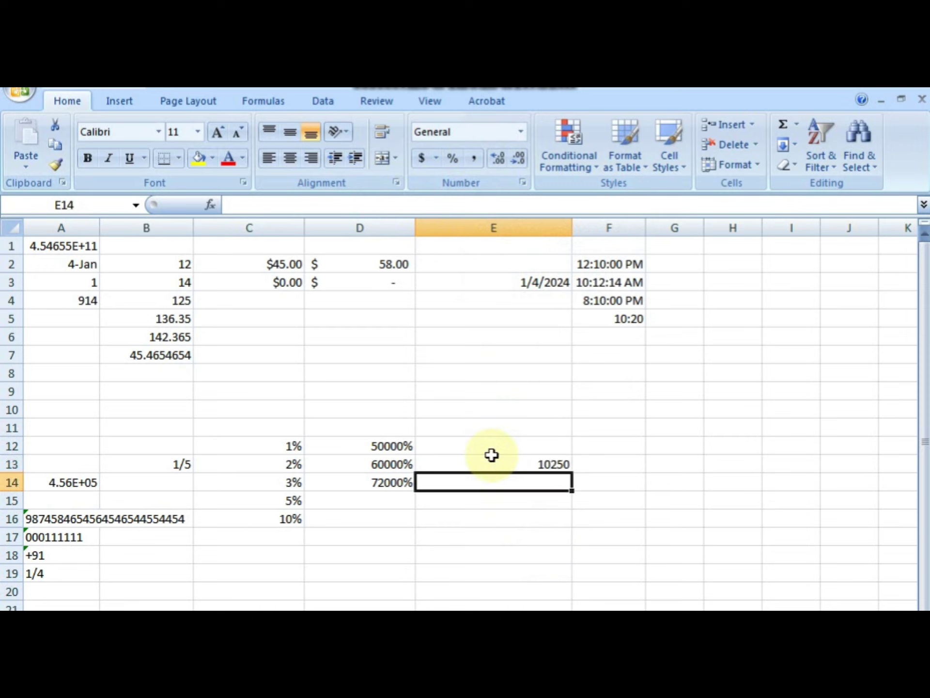
click(491, 455)
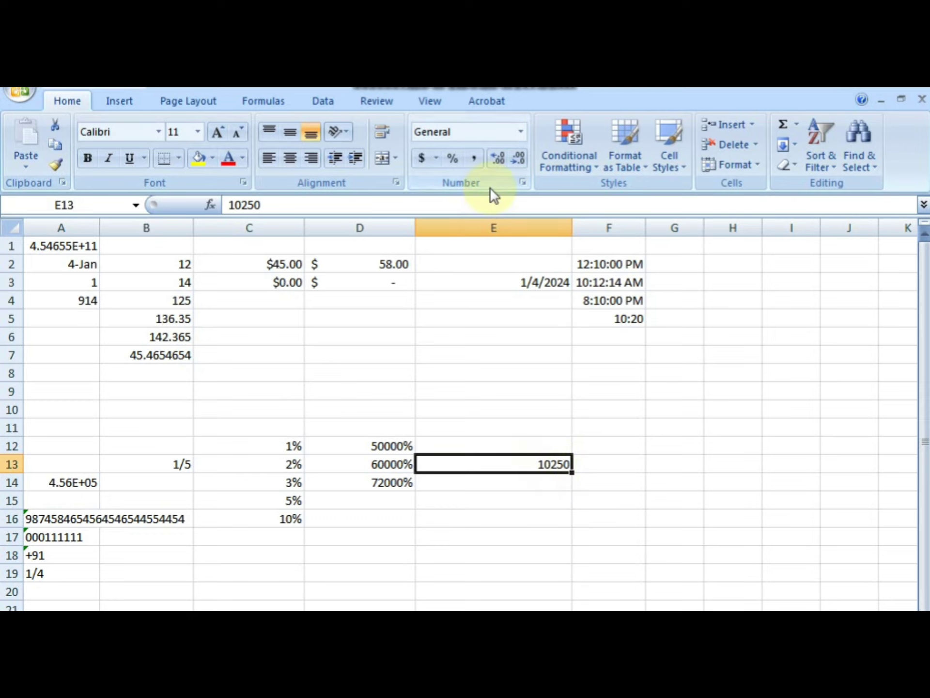
click(474, 158)
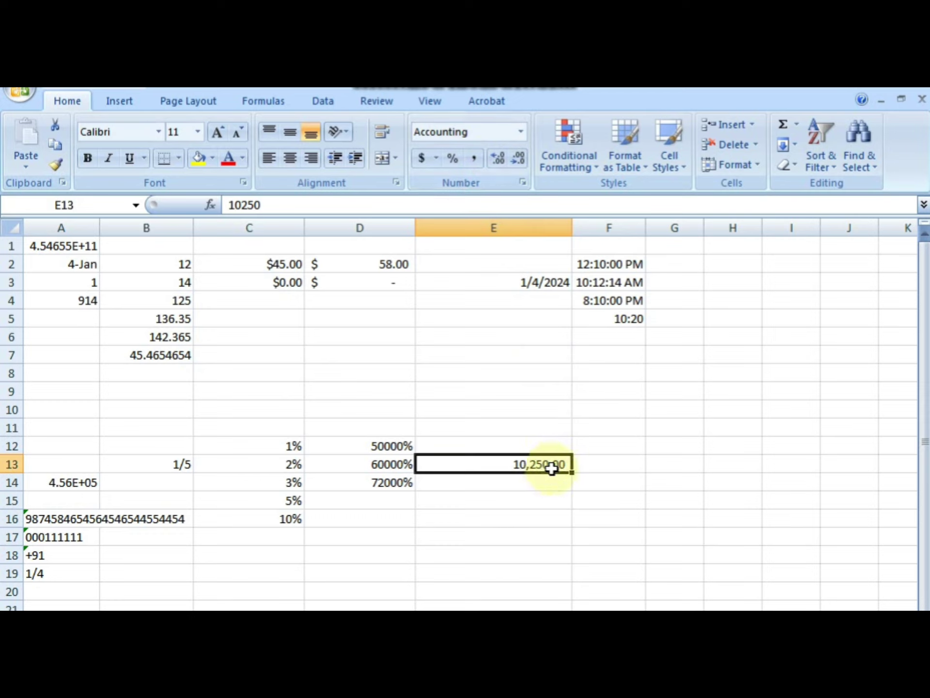
double_click(518, 157)
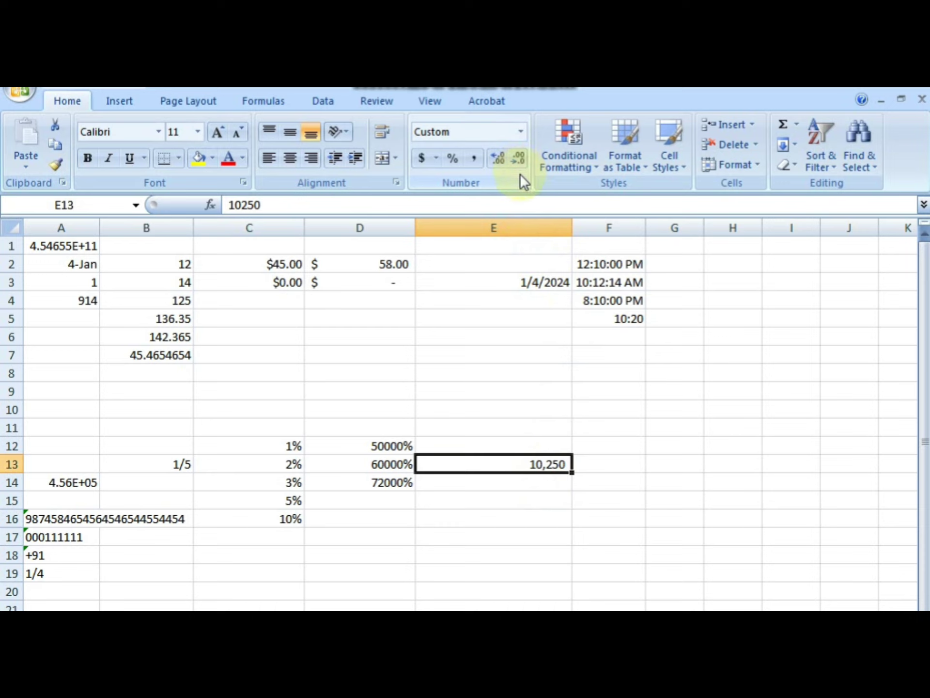
Enter 465465 in E14 shown as 465,465, then list accounting currency options for E13.
click(504, 483)
text(4654)
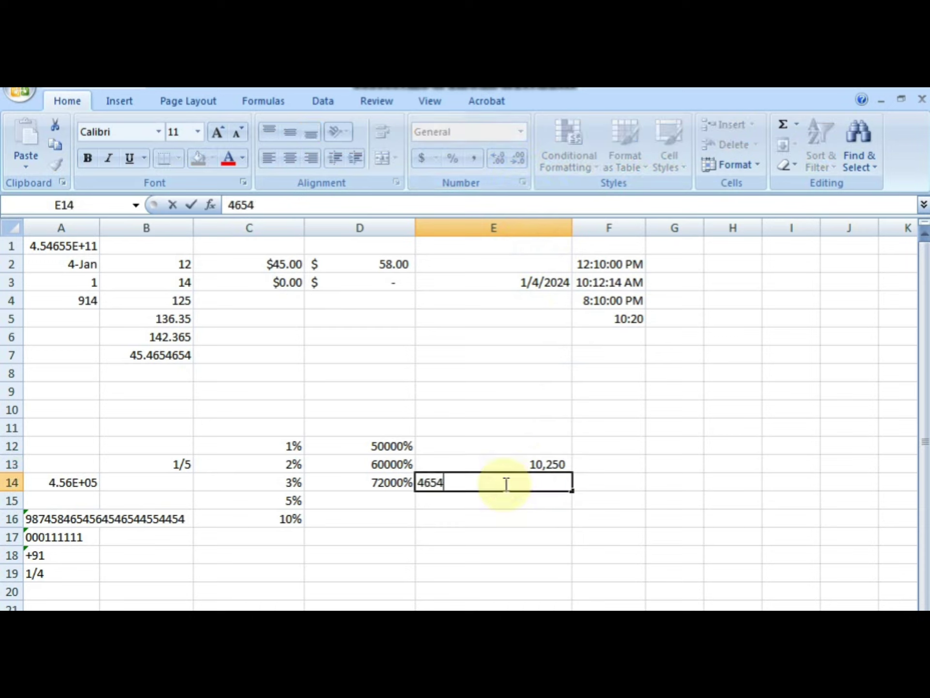
text(65)
key(Return)
click(504, 483)
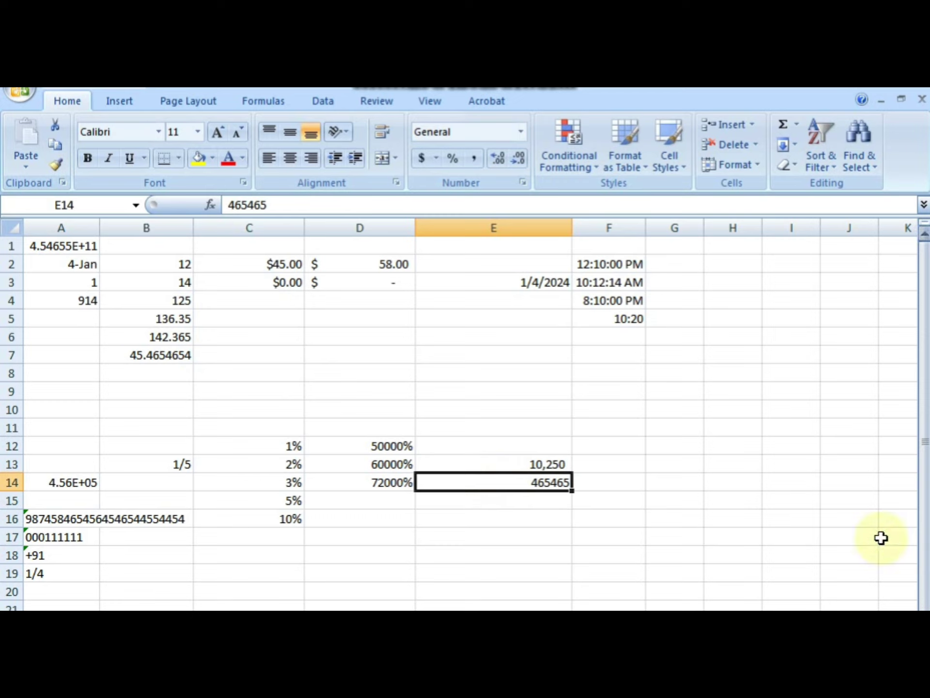
click(473, 159)
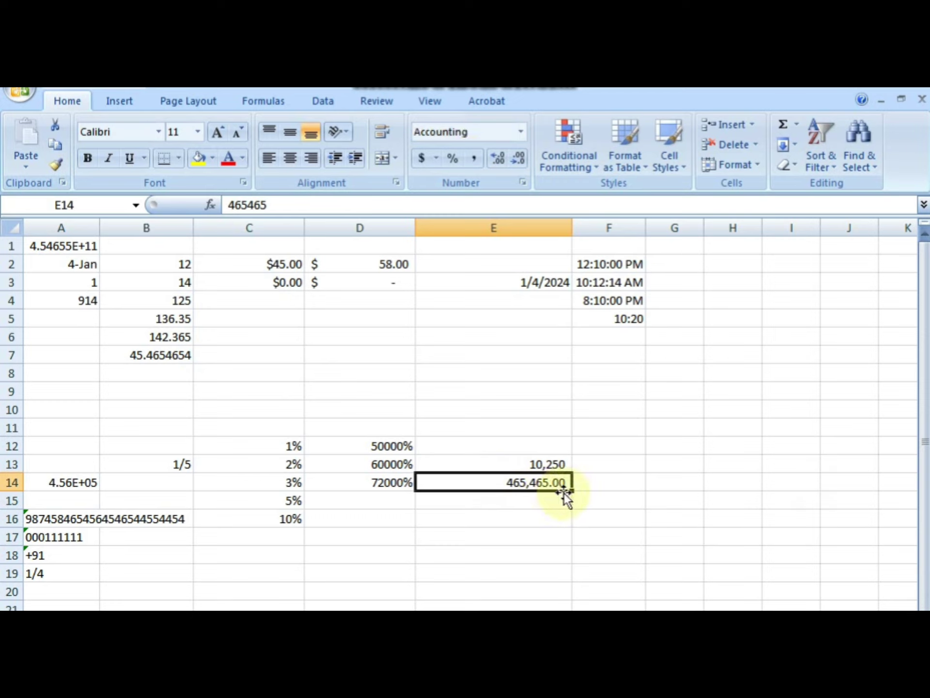
click(518, 158)
click(518, 159)
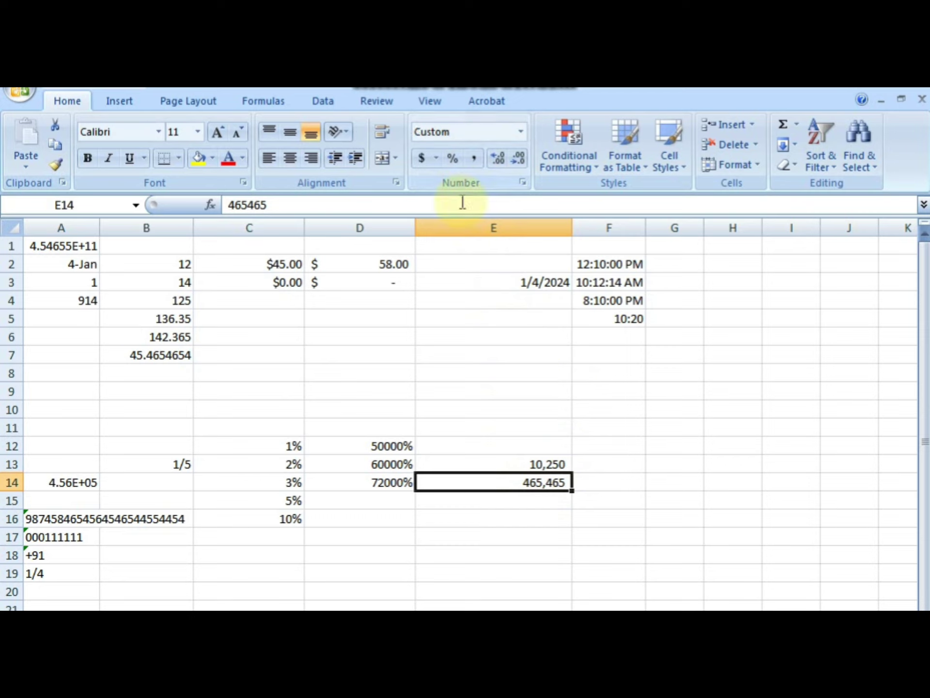
click(521, 466)
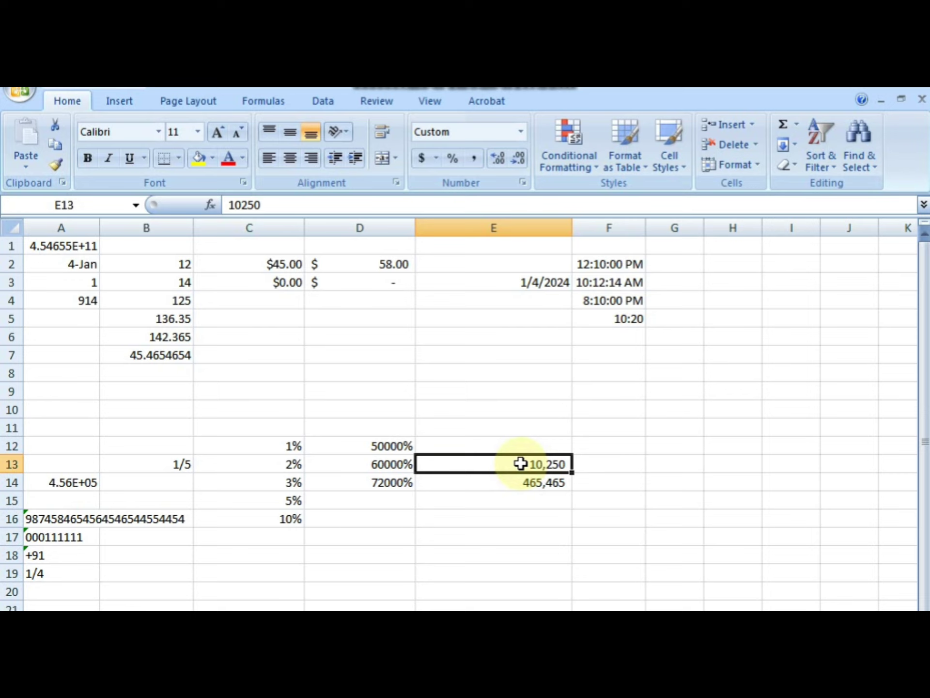
click(435, 160)
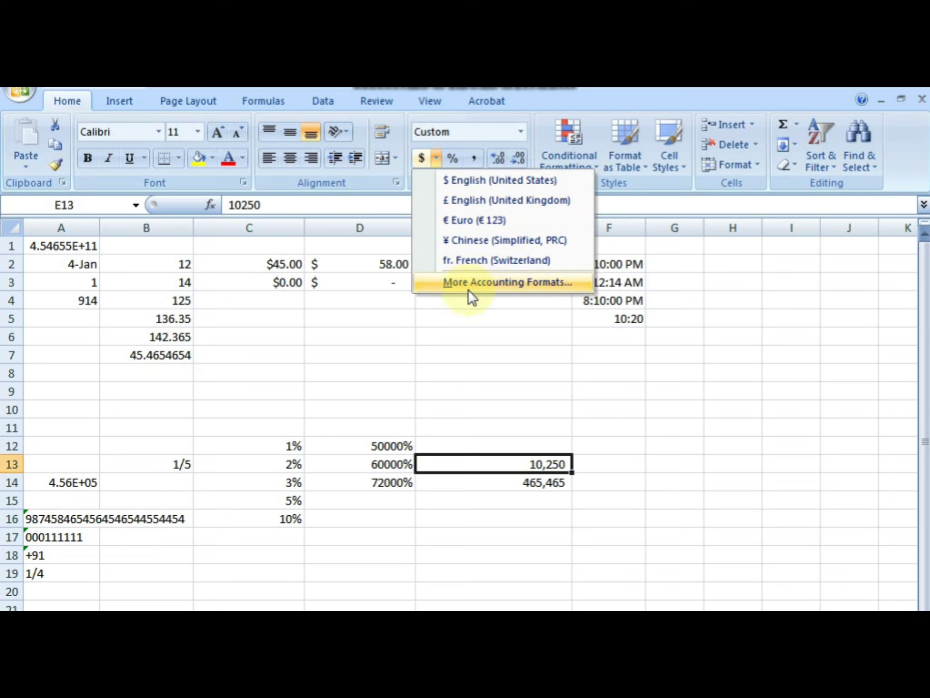
In More Accounting Formats, set the decimal places for E13 to 0.
click(516, 283)
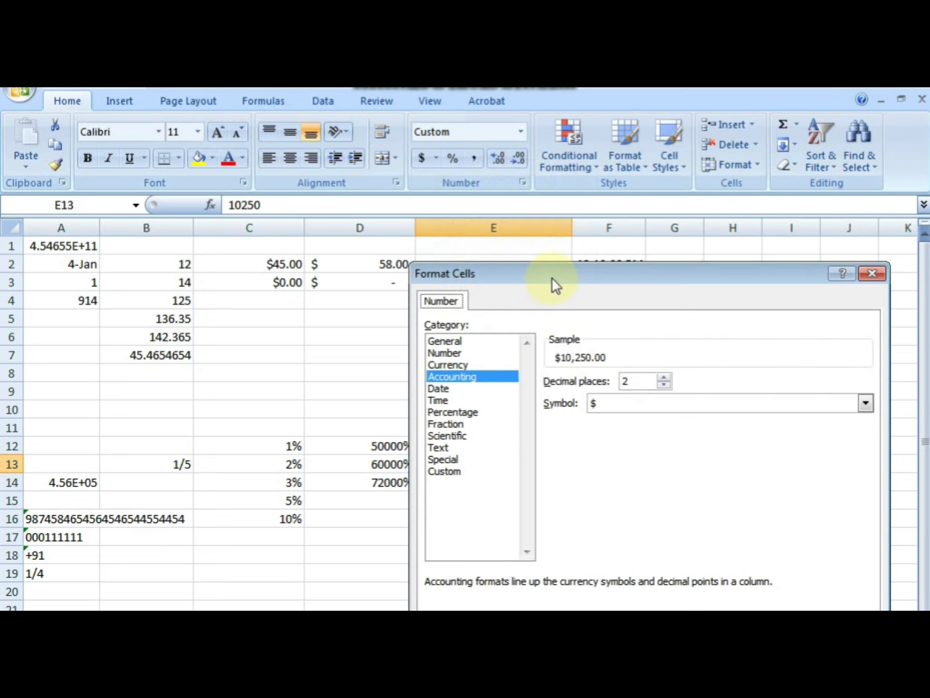
drag(553, 276, 151, 243)
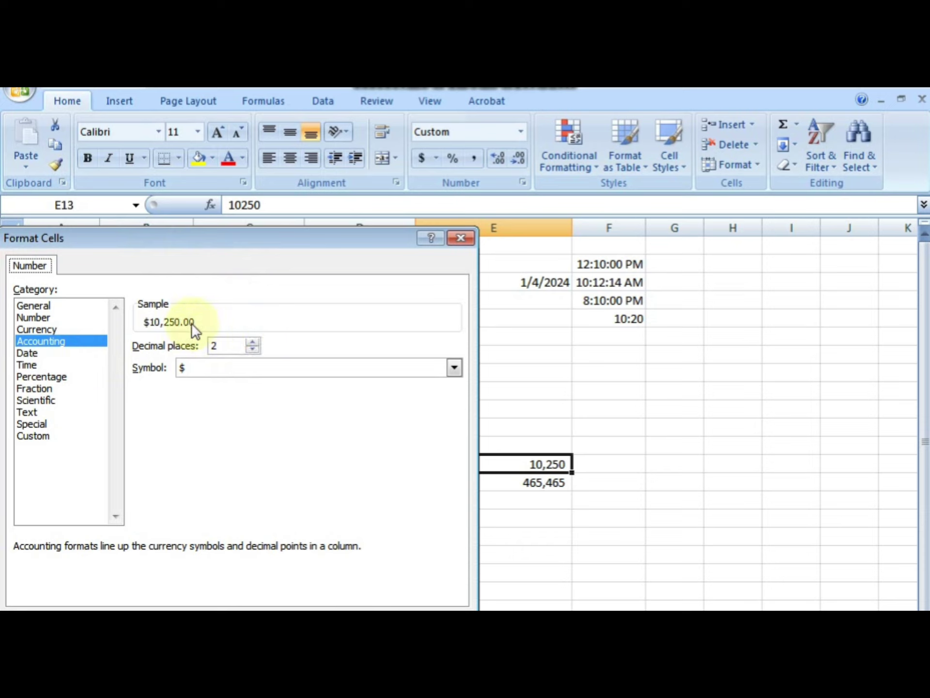
click(253, 349)
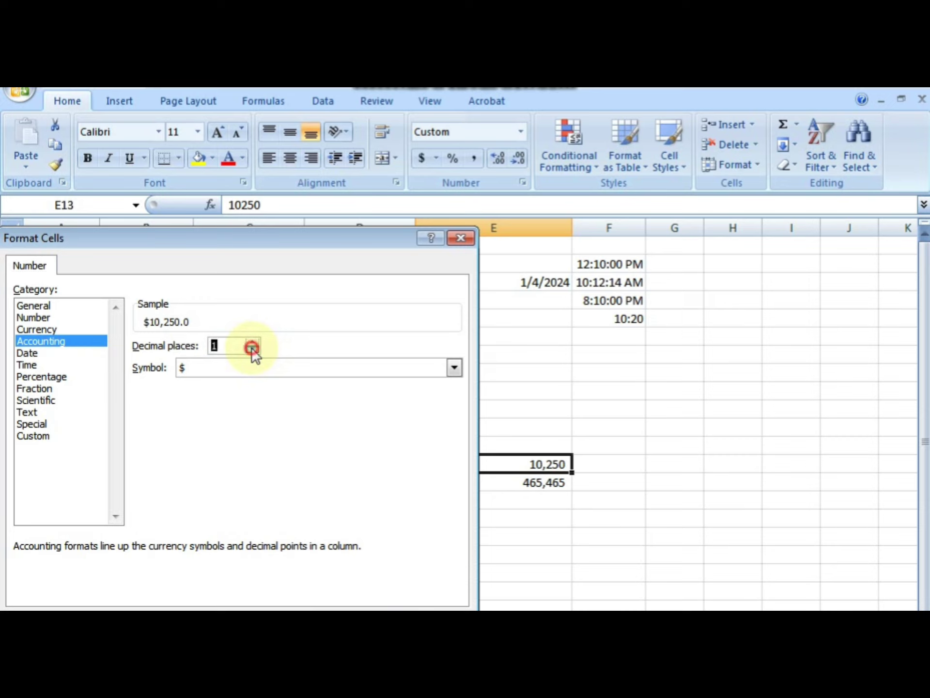
click(252, 349)
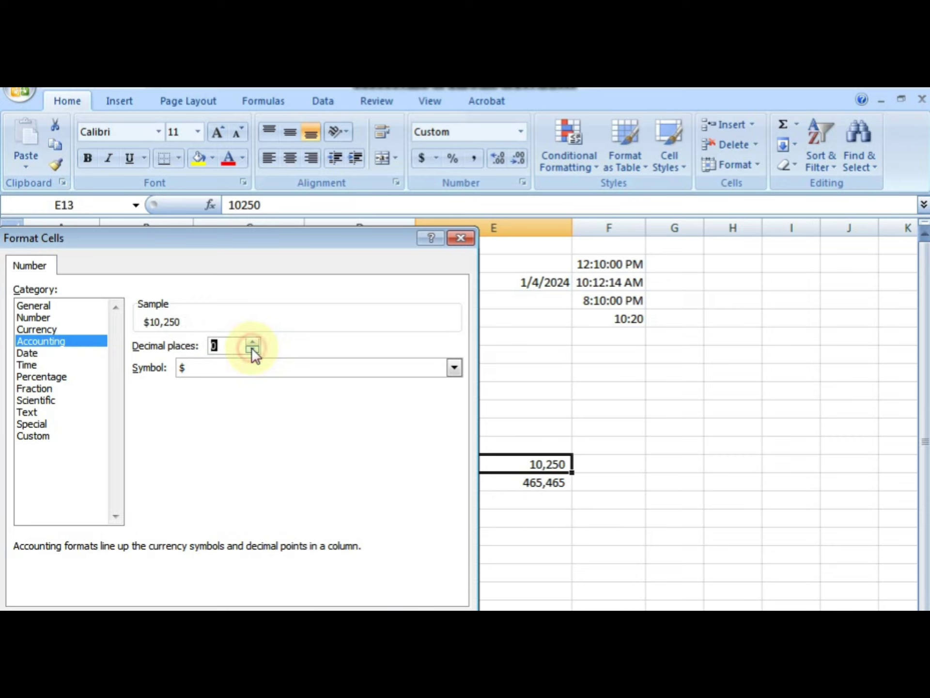
Choose the ₹ Assamese (India) symbol and apply the accounting format to E13.
click(451, 371)
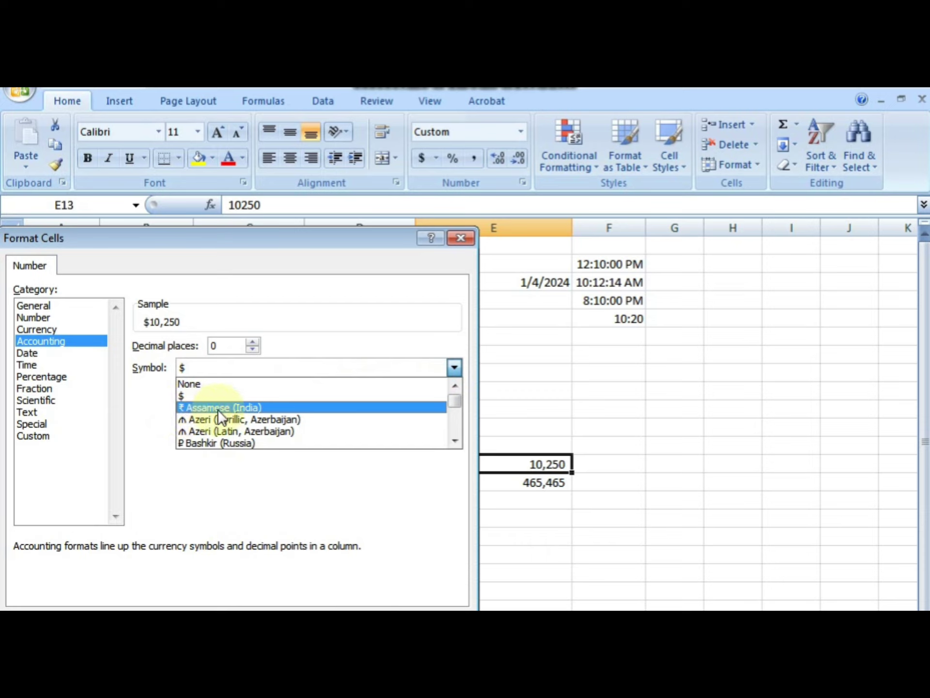
click(286, 406)
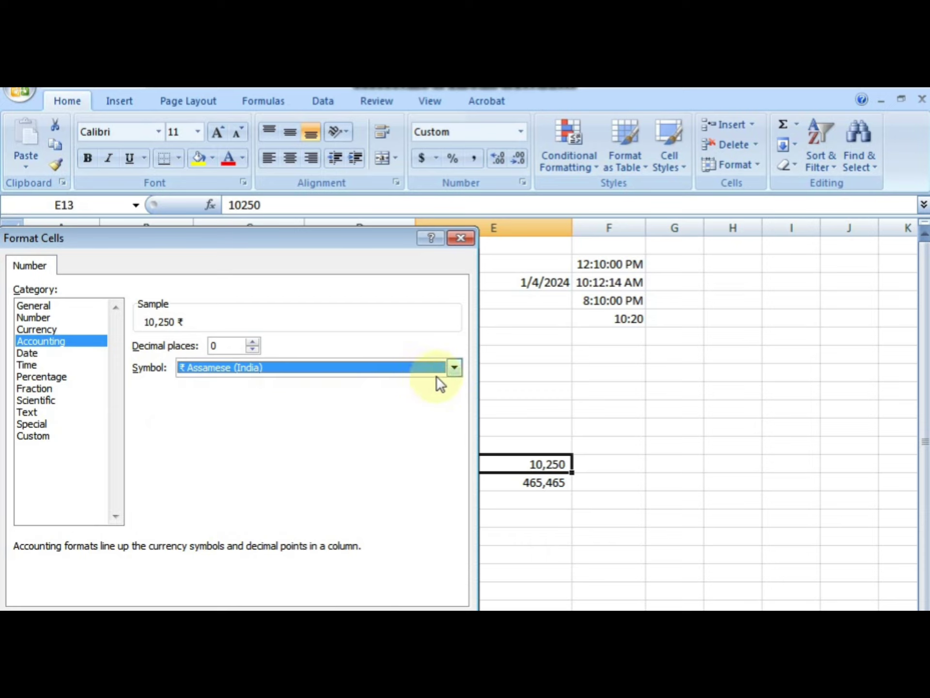
click(460, 367)
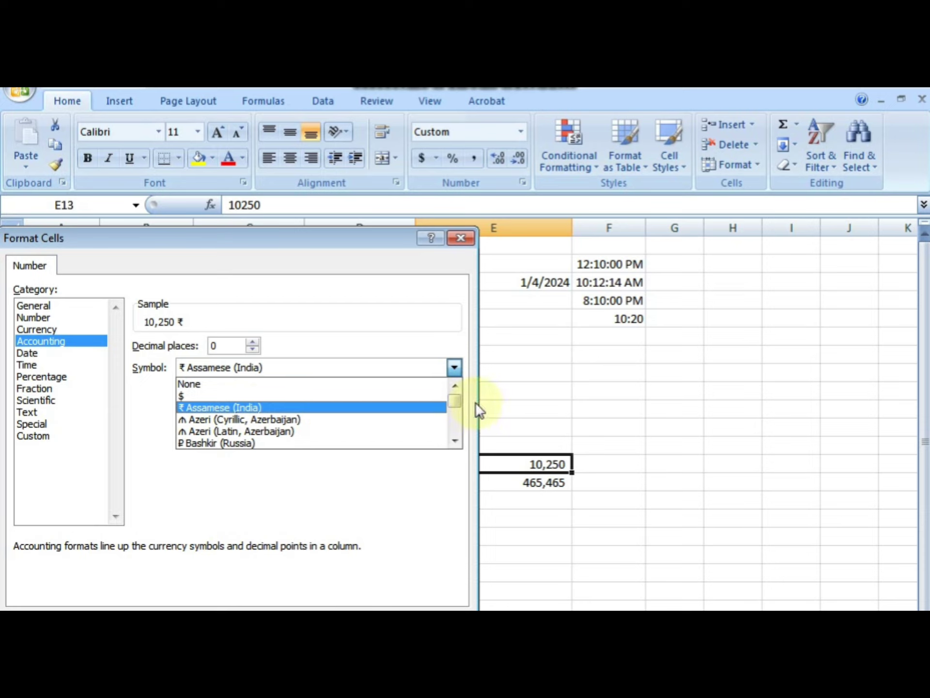
drag(457, 401, 458, 411)
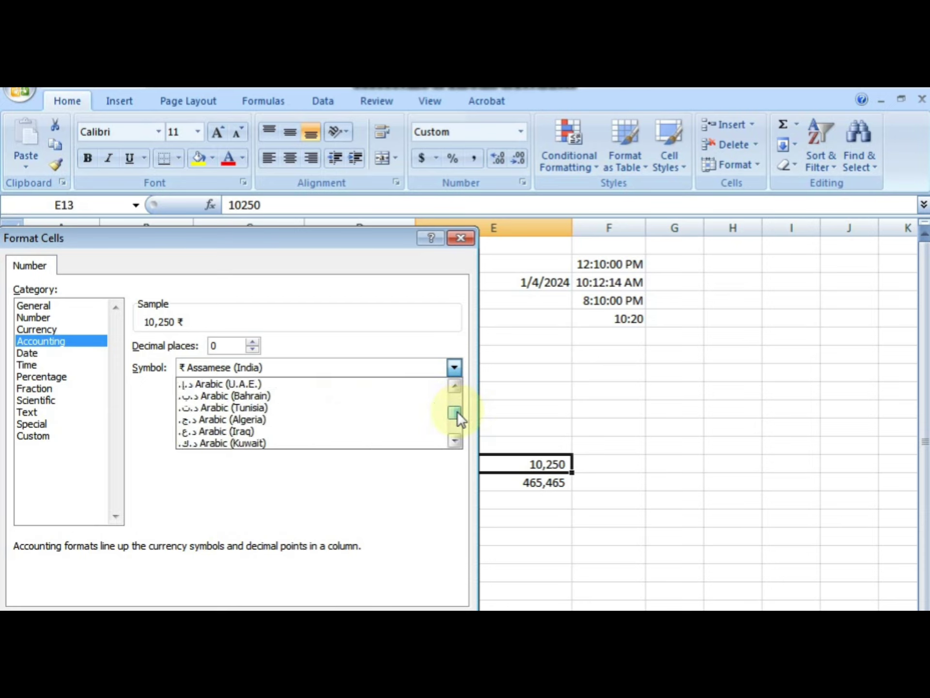
click(457, 438)
click(457, 438)
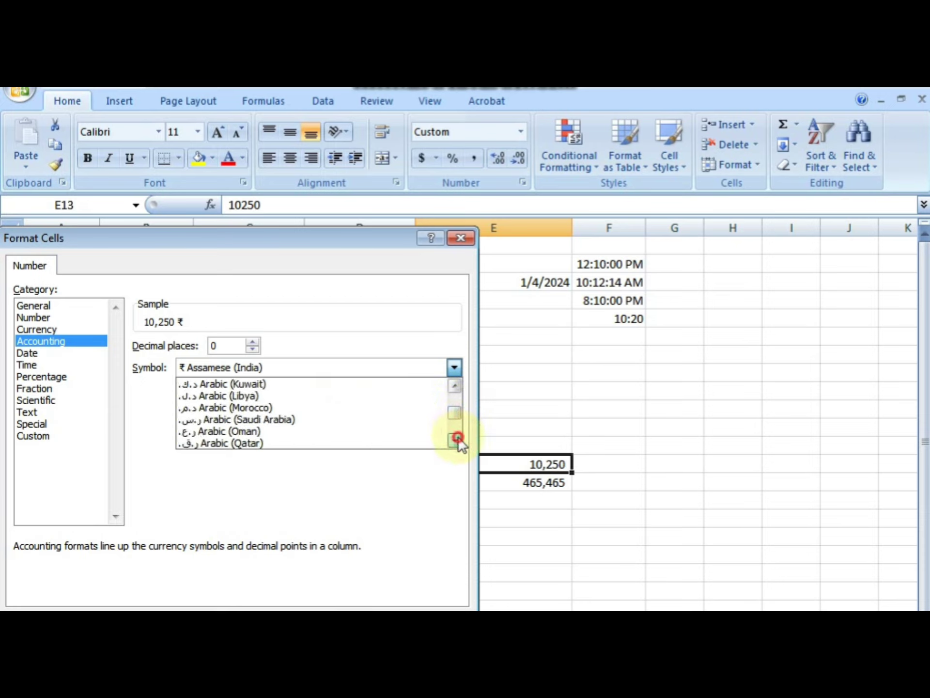
click(457, 437)
click(458, 437)
click(458, 437)
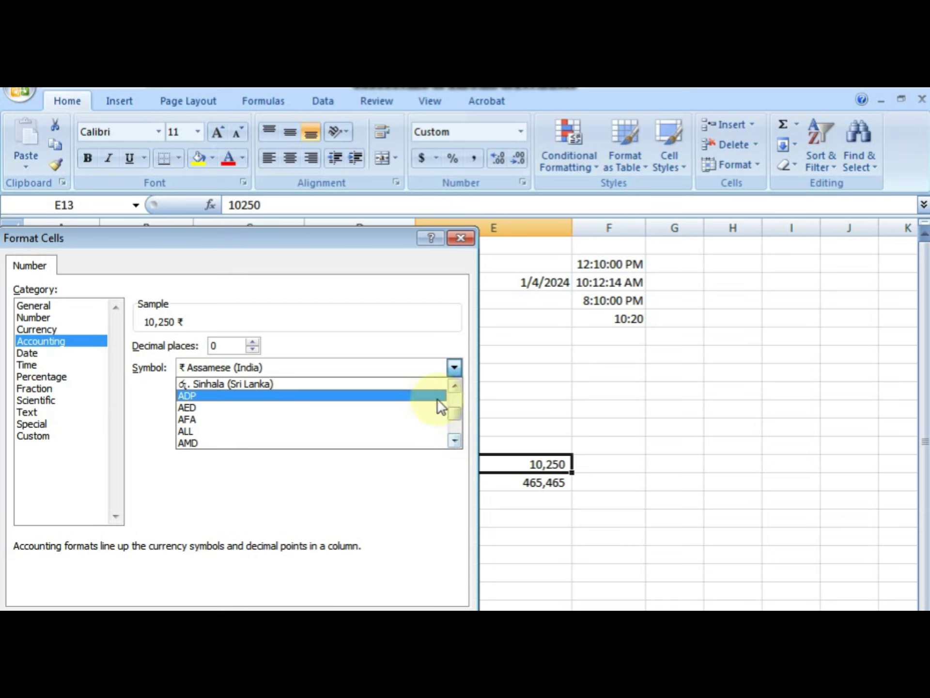
click(458, 385)
click(456, 386)
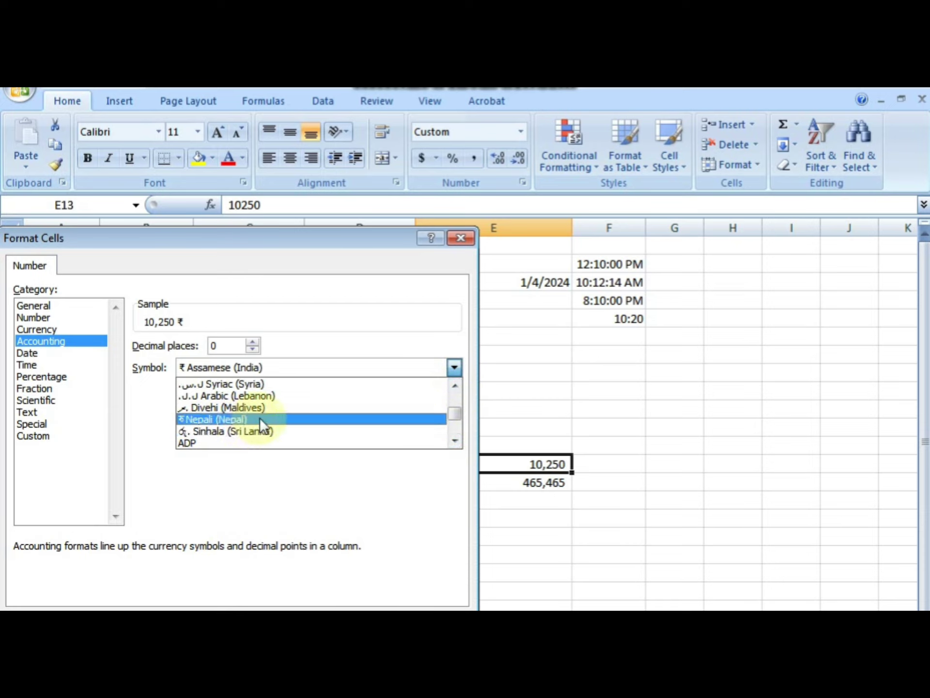
click(458, 440)
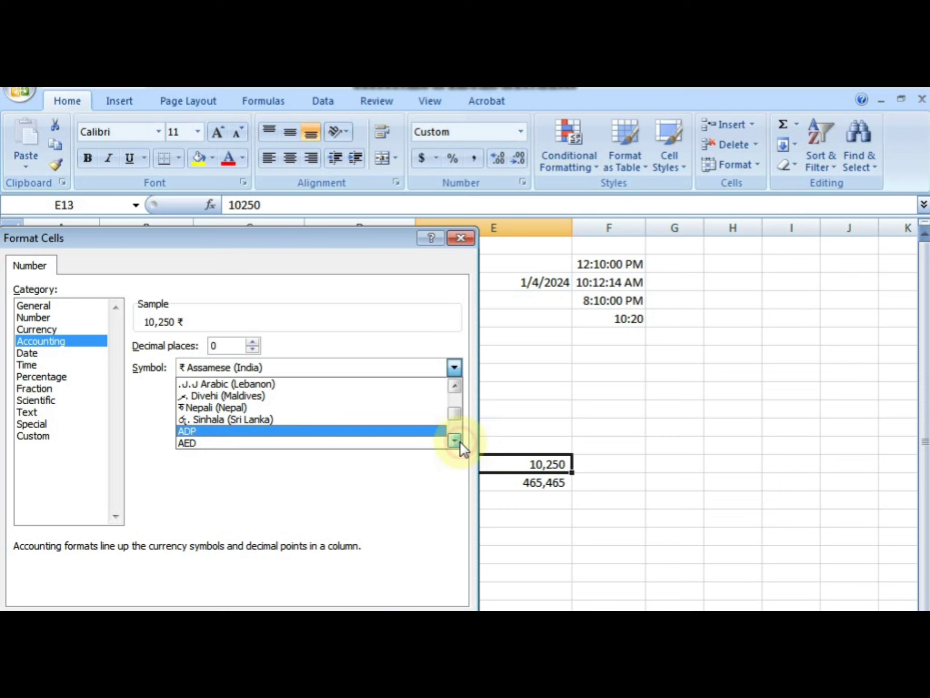
click(460, 441)
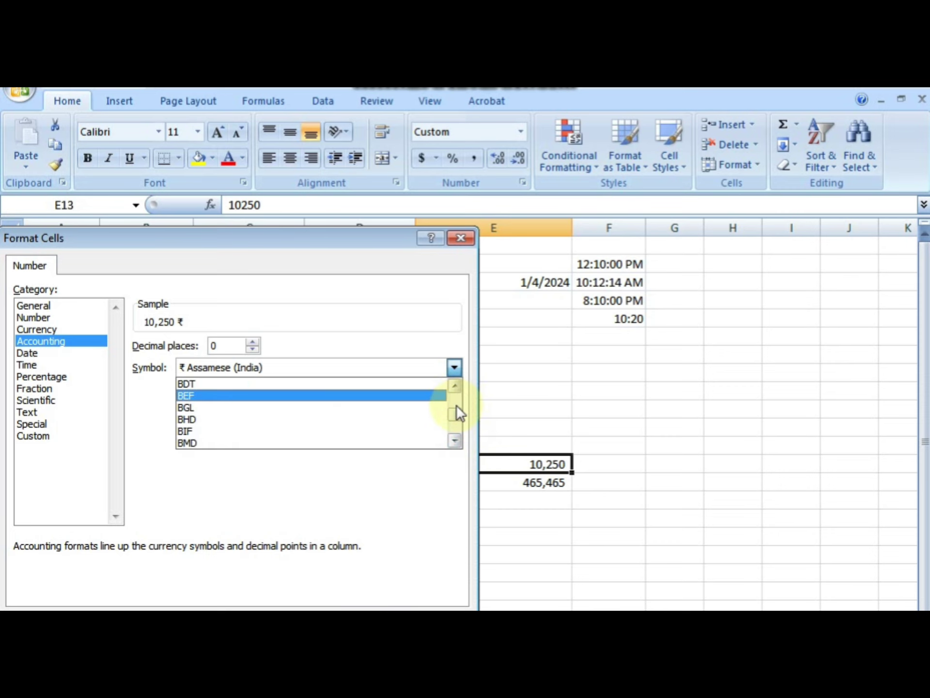
drag(456, 407, 456, 393)
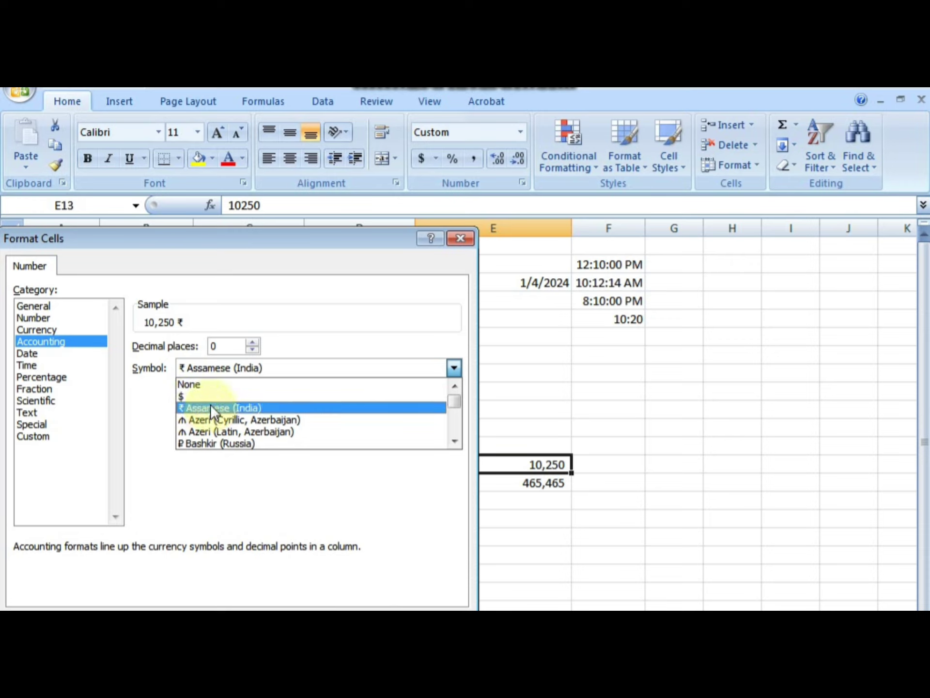
click(209, 408)
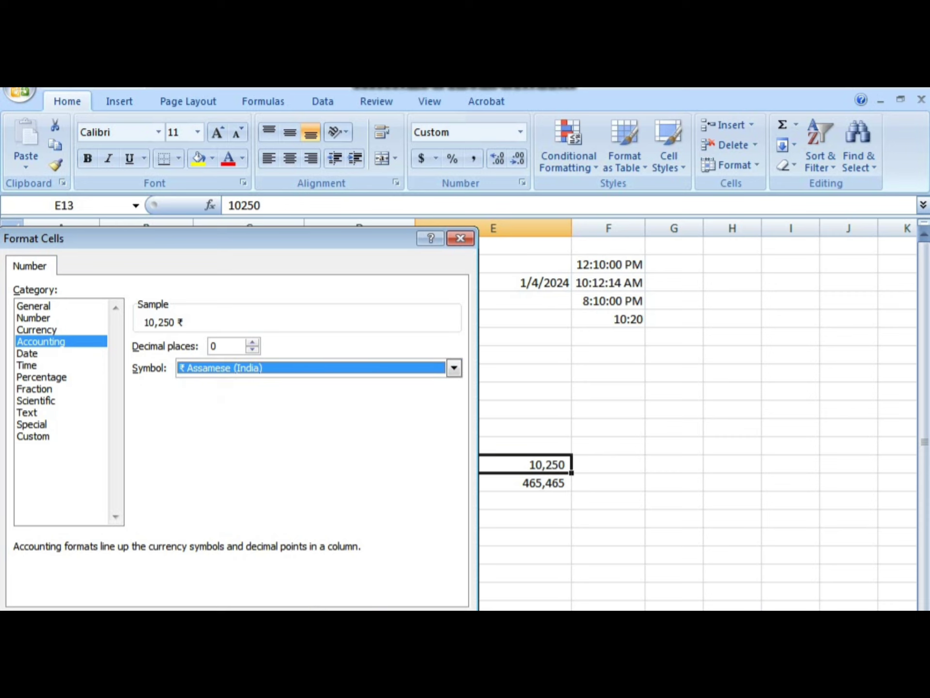
click(357, 606)
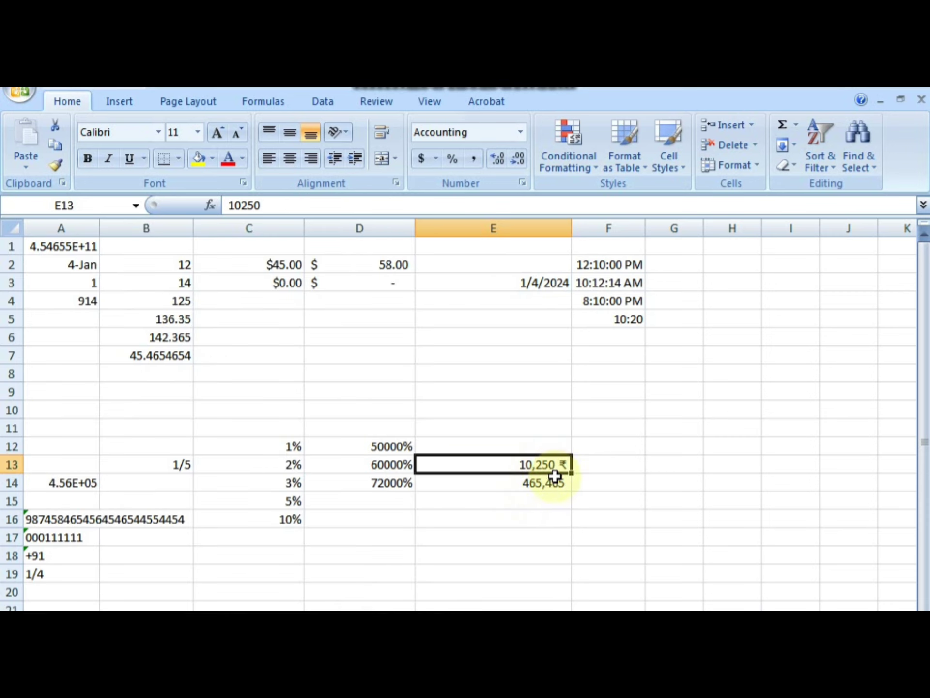
click(435, 159)
click(474, 282)
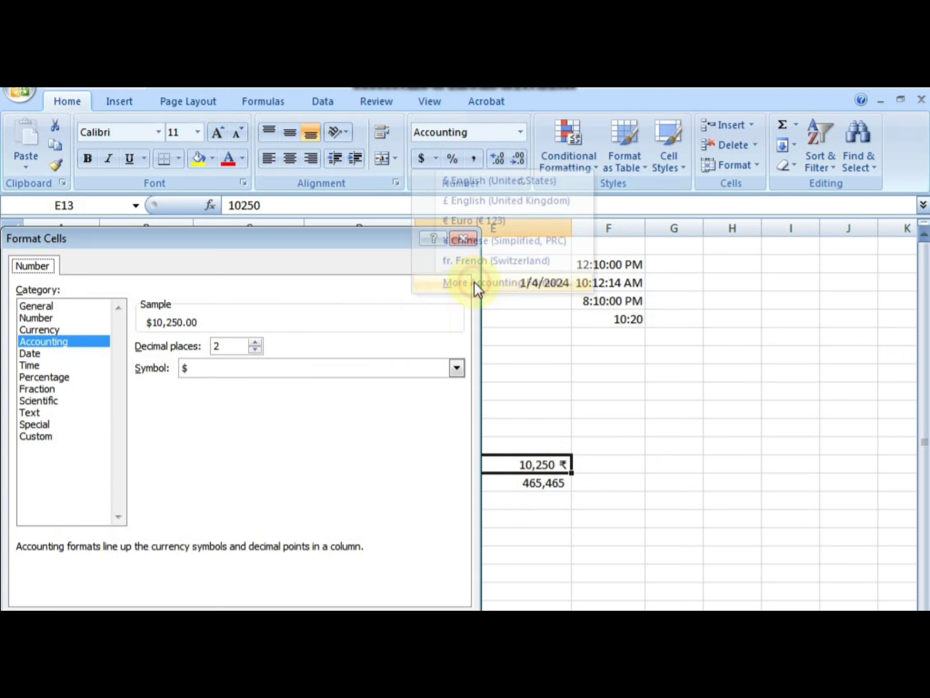
click(457, 368)
scroll(463, 407, down, 5)
scroll(463, 407, down, 3)
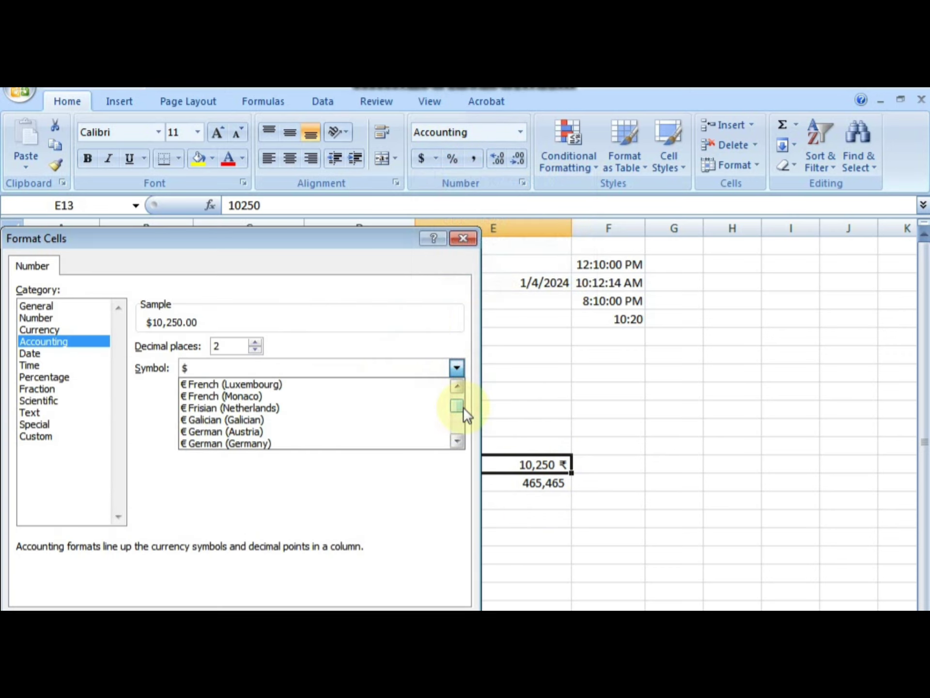
scroll(463, 408, down, 5)
key(Escape)
key(Escape)
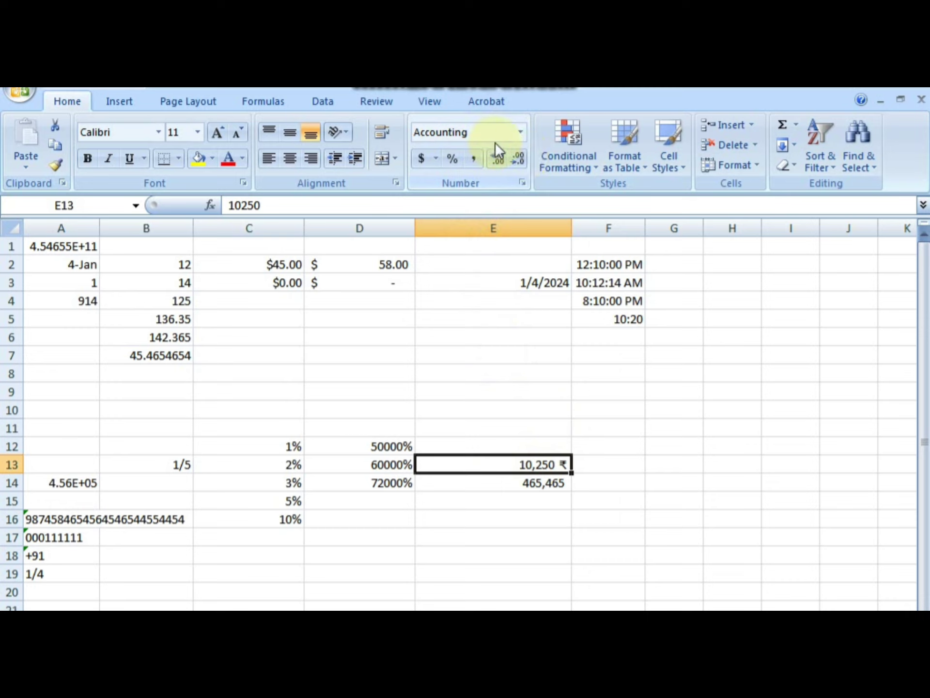